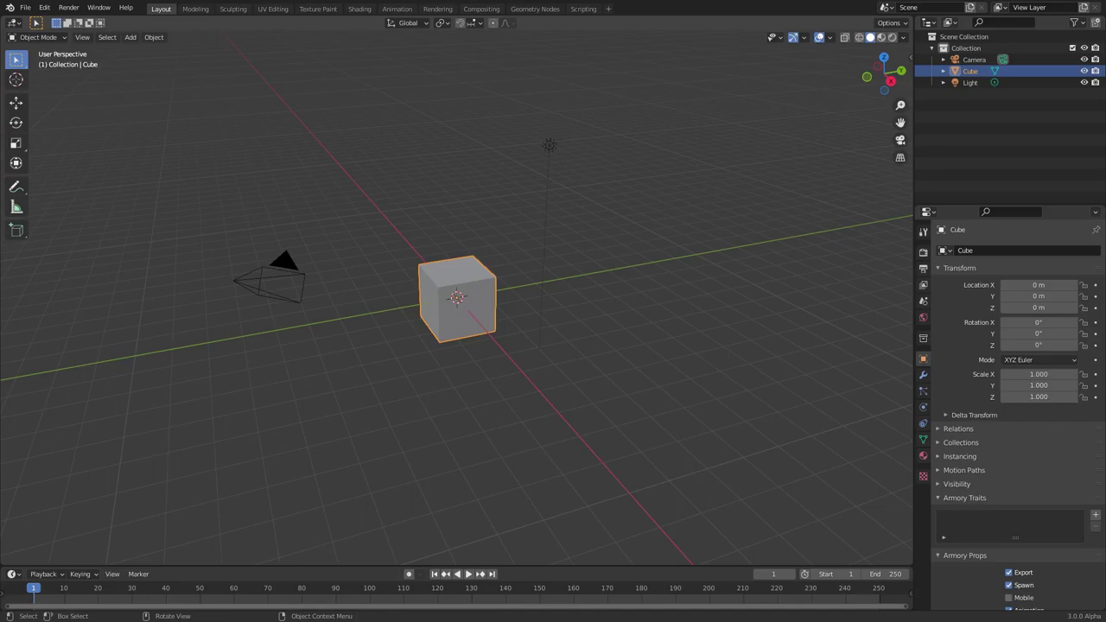
Step: Delete the default cube and light from the scene, keeping only the camera
{"action": "left_click_drag", "start_coordinate": [651, 437], "coordinate": [366, 138]}
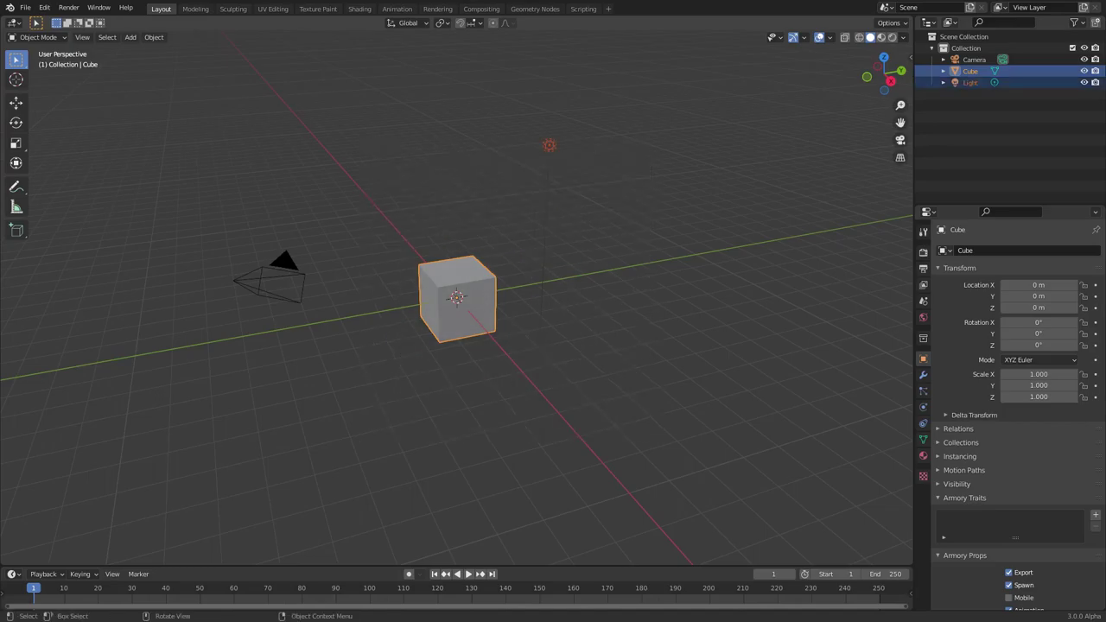
{"action": "key", "text": "Delete"}
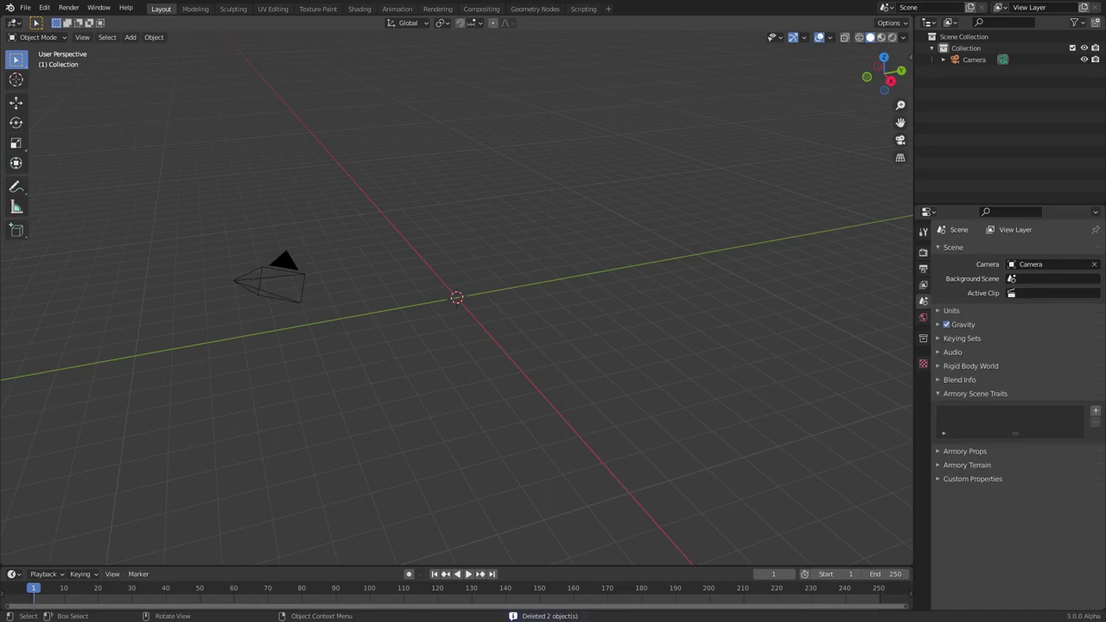
Step: Reset the camera's location and rotation to the origin, and rotate it 90° about the global X axis
{"action": "left_click", "coordinate": [264, 285]}
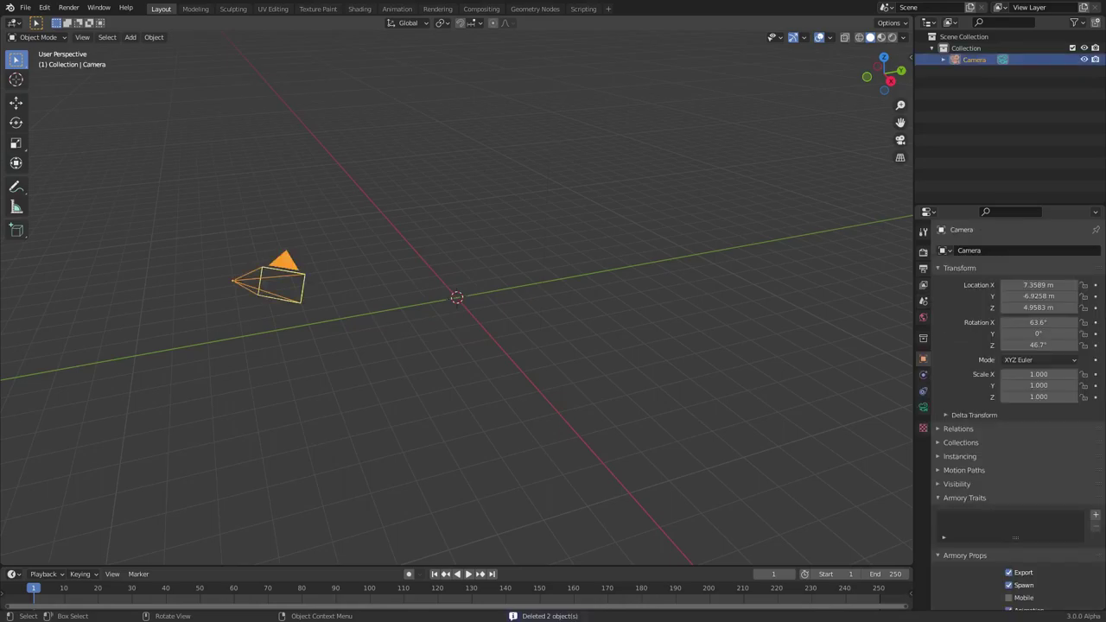
{"action": "key", "text": "alt+g"}
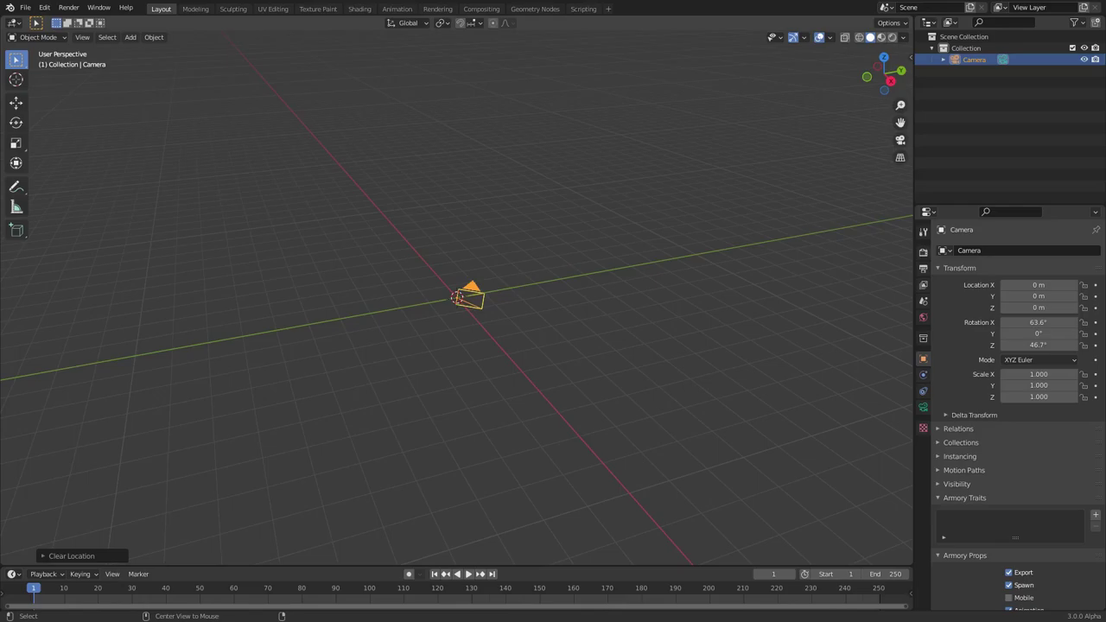
{"action": "key", "text": "alt+r"}
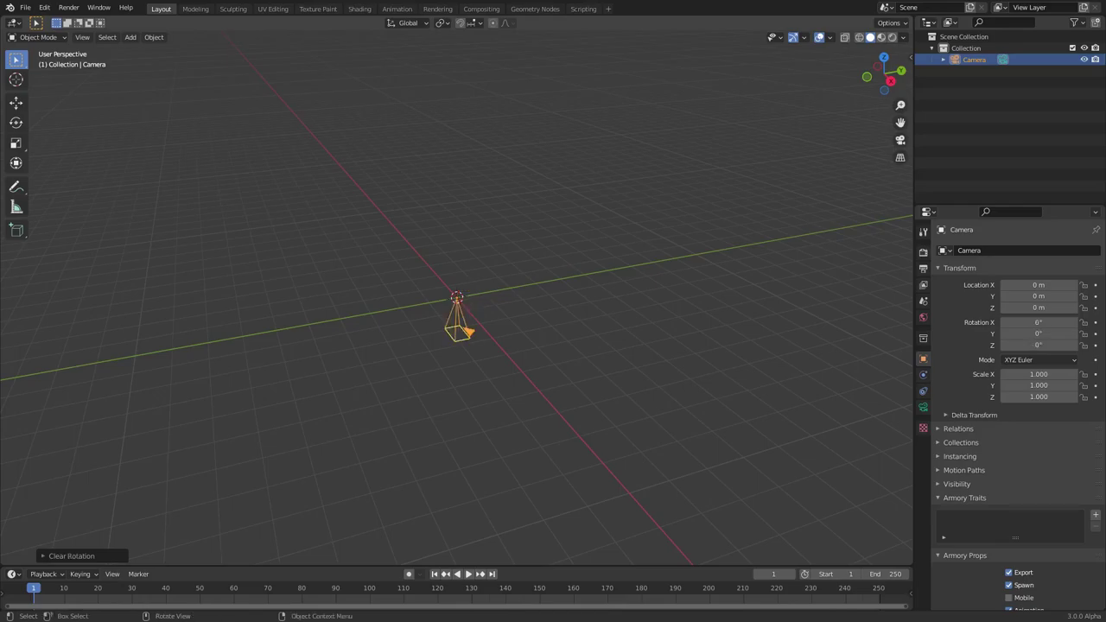
{"action": "key", "text": "r"}
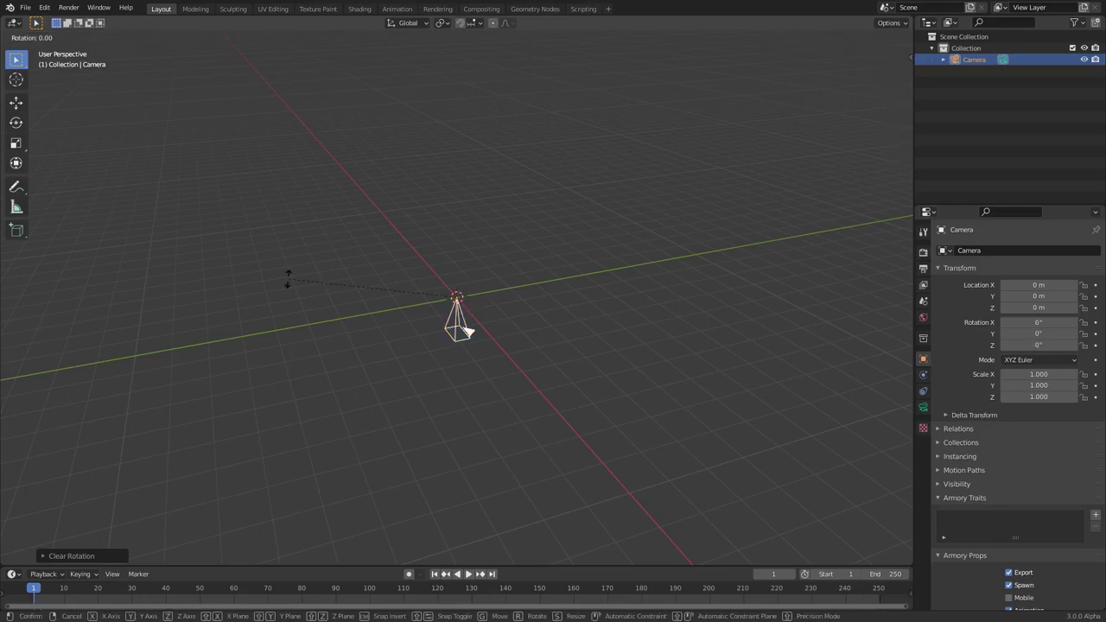
{"action": "key", "text": "x"}
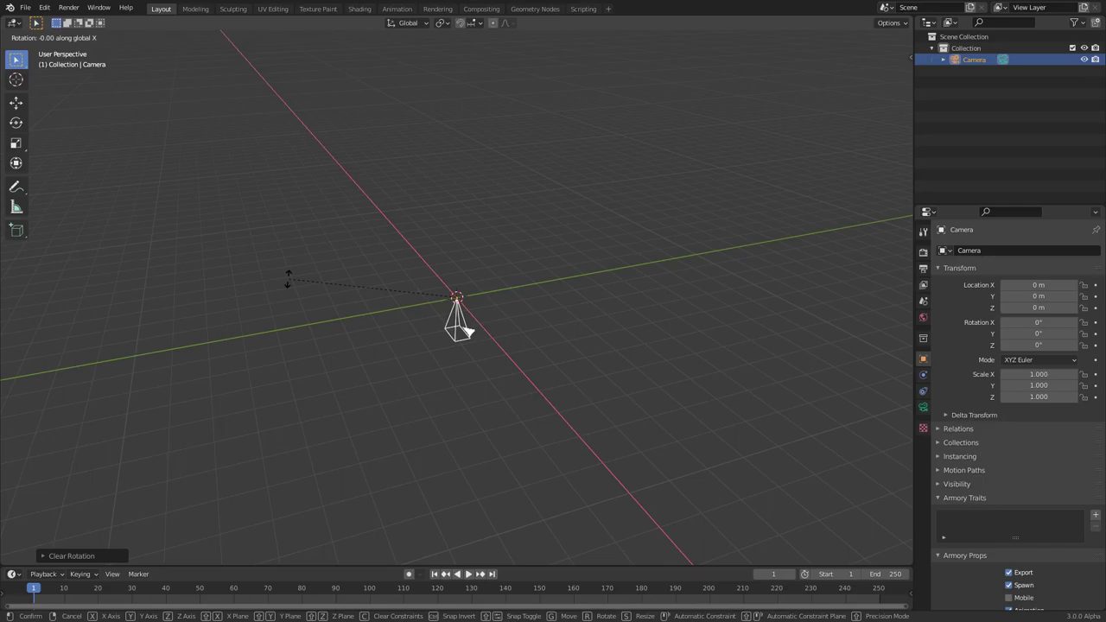
{"action": "type", "text": "90"}
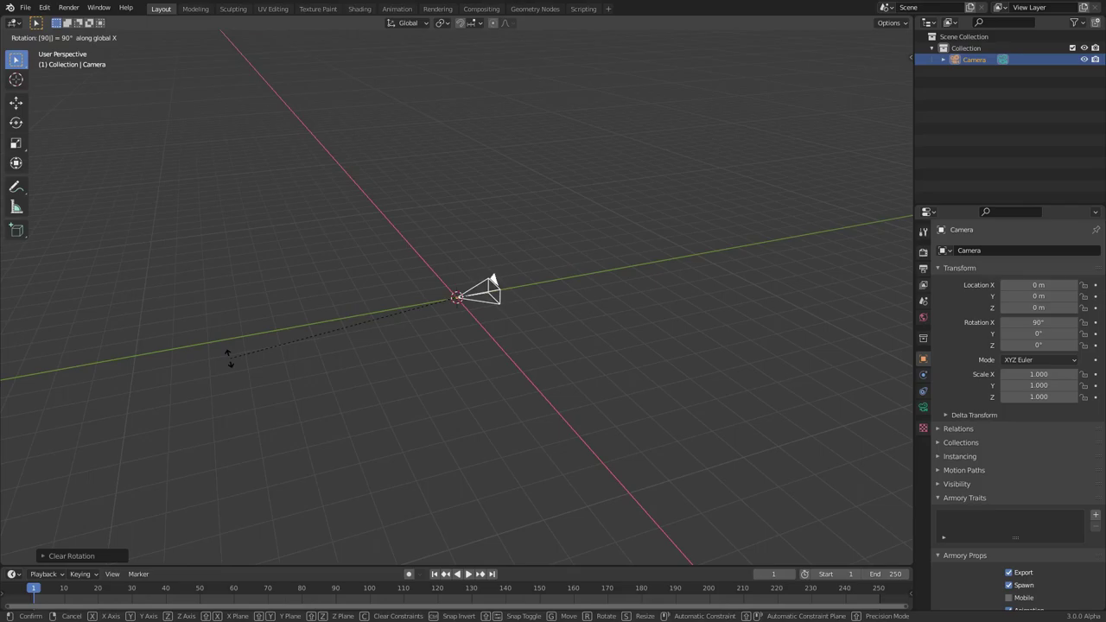
{"action": "key", "text": "Return"}
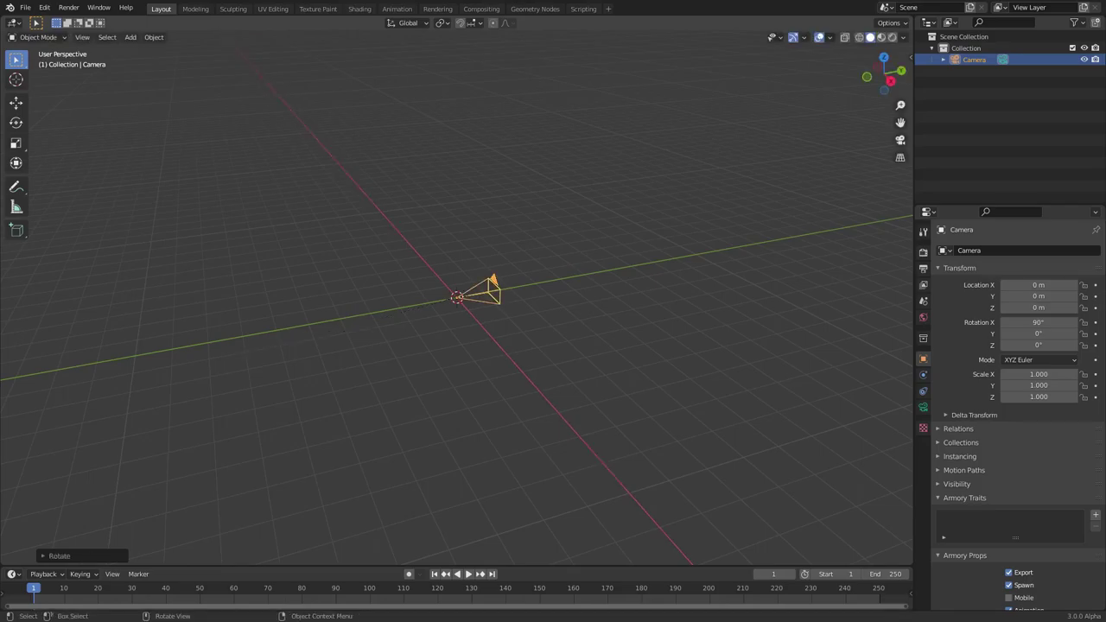
Step: Move the camera back along the global Y axis to about -8.63 m and look through the camera
{"action": "key", "text": "g"}
{"action": "key", "text": "y"}
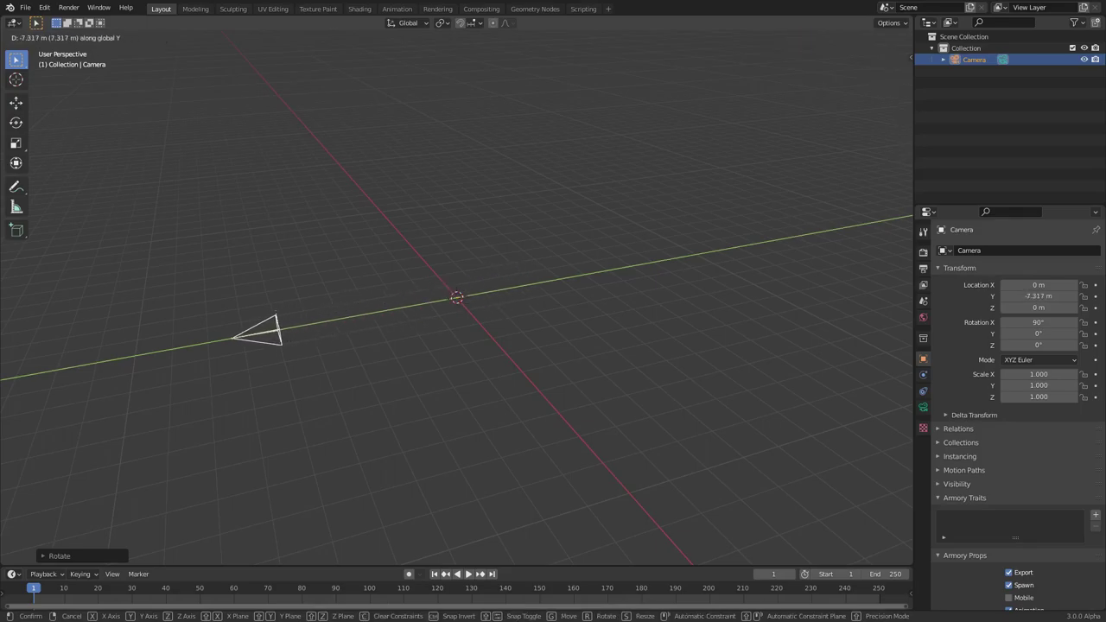
{"action": "key", "text": "Return"}
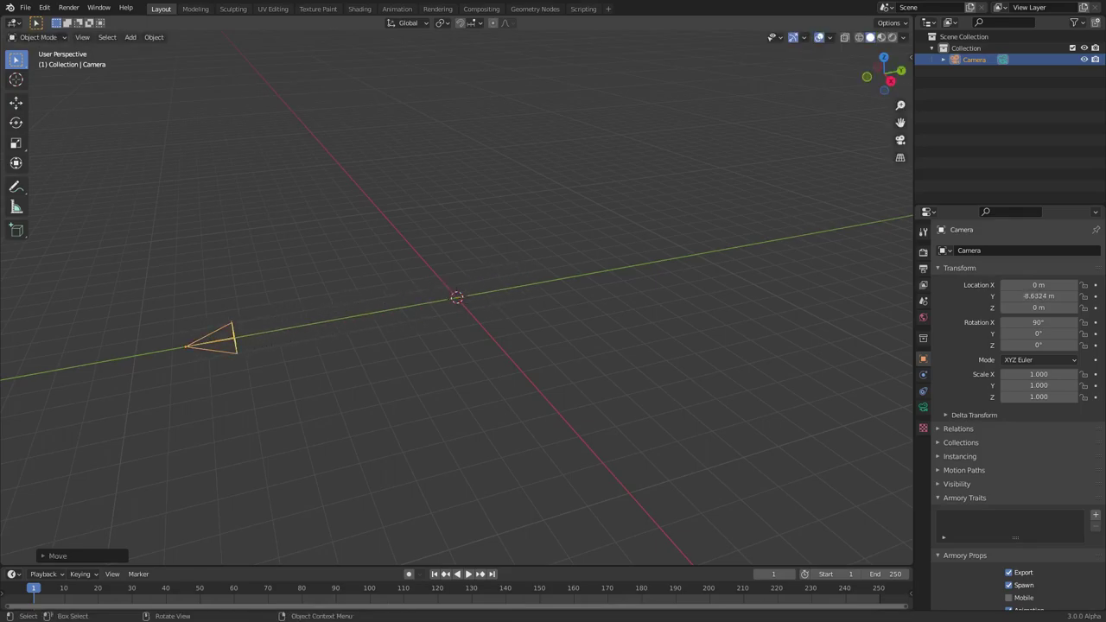
{"action": "key", "text": "KP_0"}
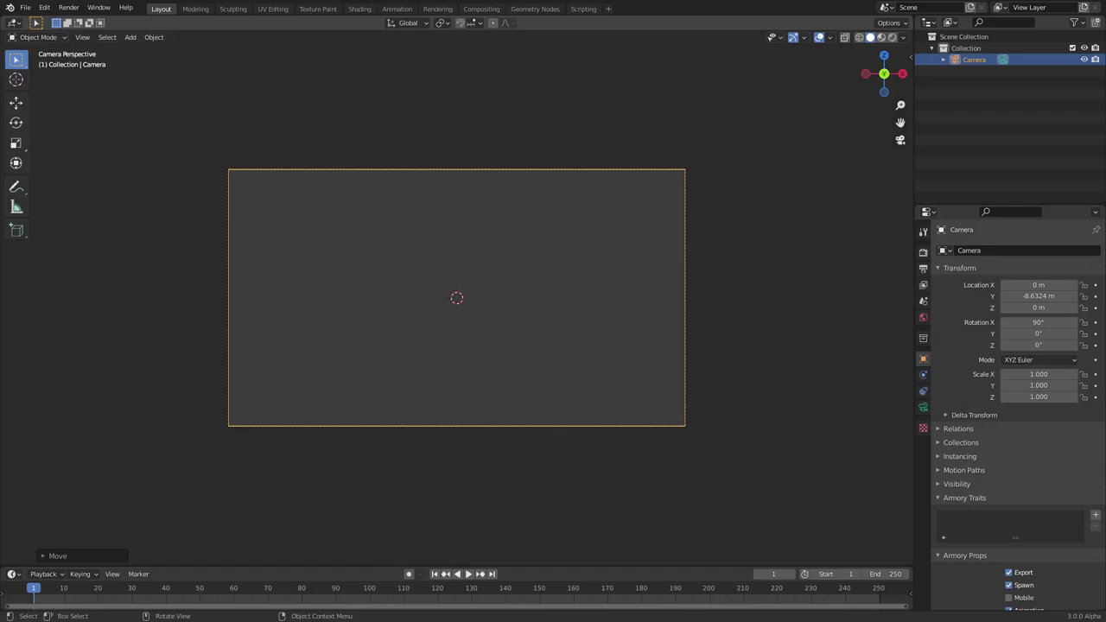
Step: Add a text object at the origin and rotate it 90° about the global X axis to face the camera
{"action": "key", "text": "shift+s"}
{"action": "key", "text": "Escape"}
{"action": "key", "text": "shift+a"}
{"action": "mouse_move", "coordinate": [345, 420]}
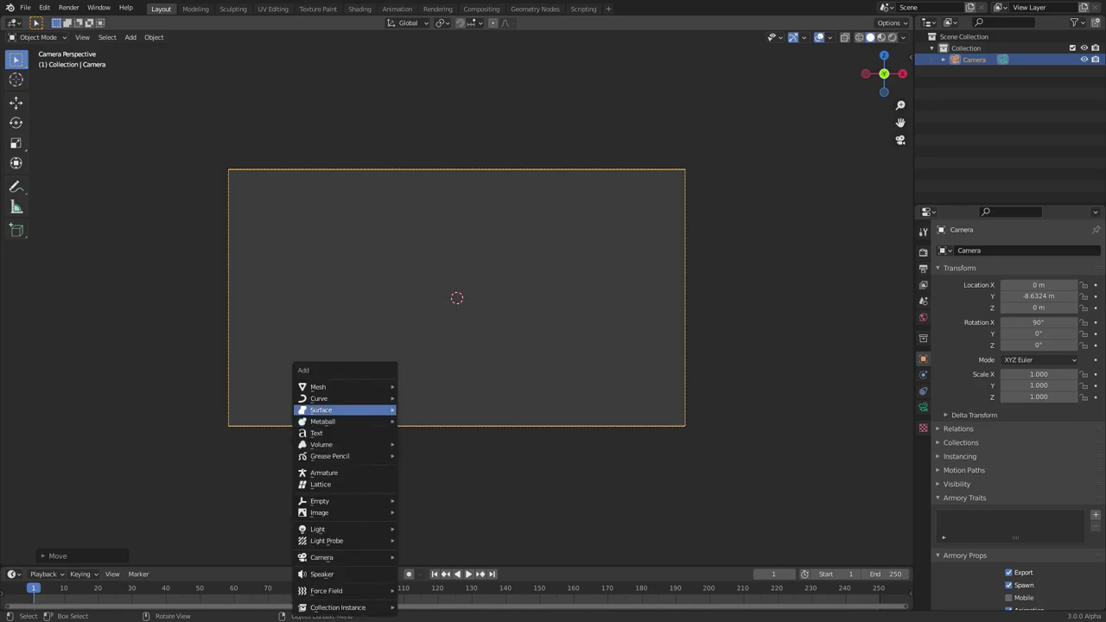
{"action": "mouse_move", "coordinate": [345, 386]}
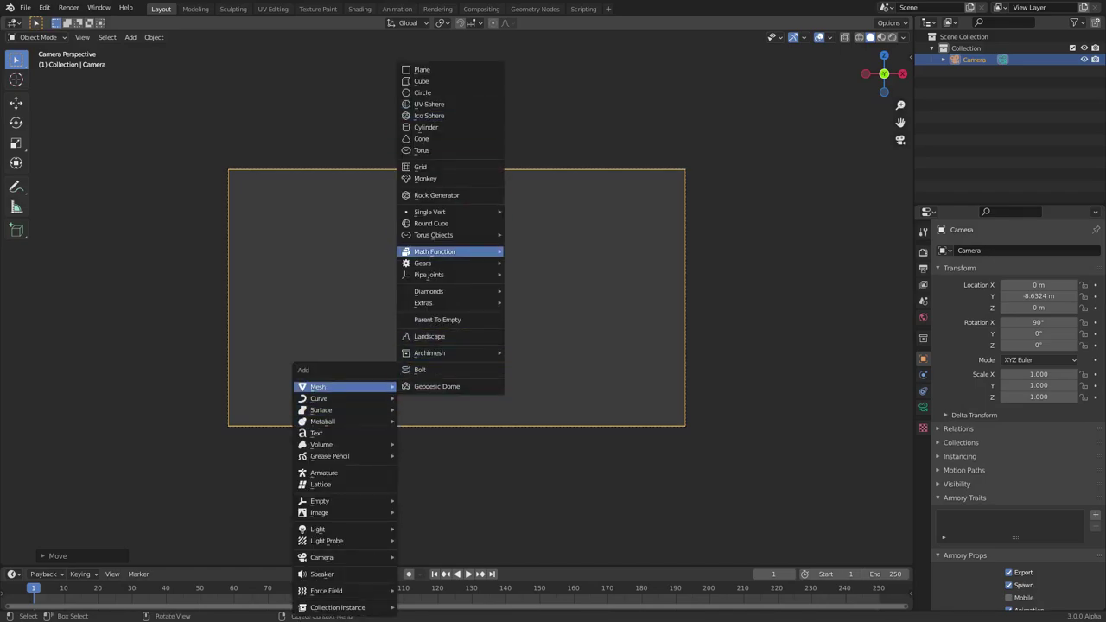
{"action": "left_click", "coordinate": [324, 433]}
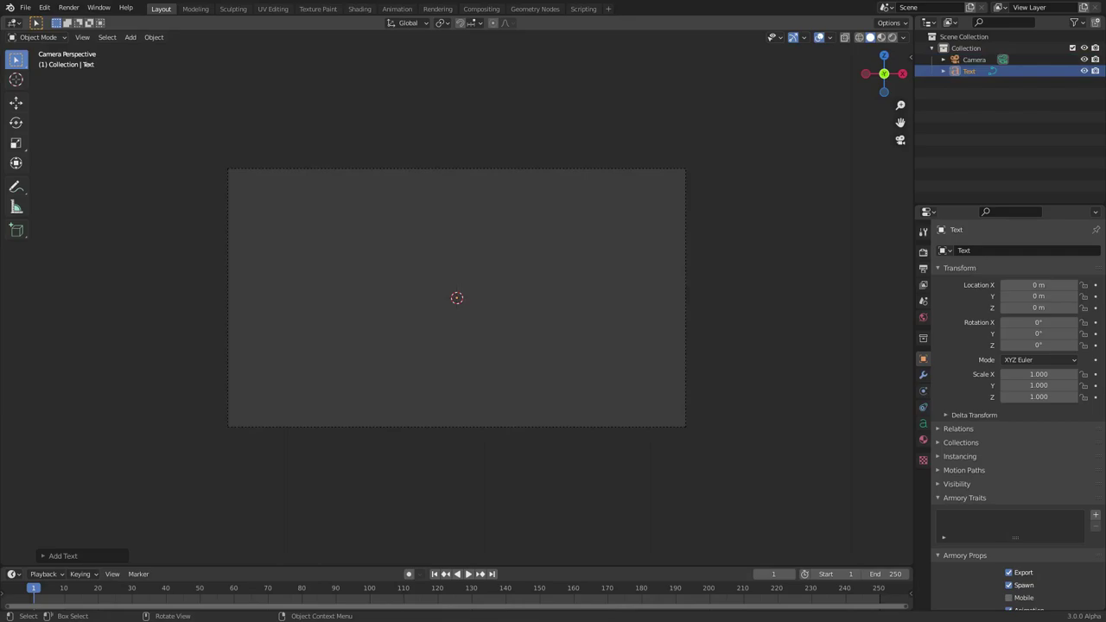
{"action": "key", "text": "r"}
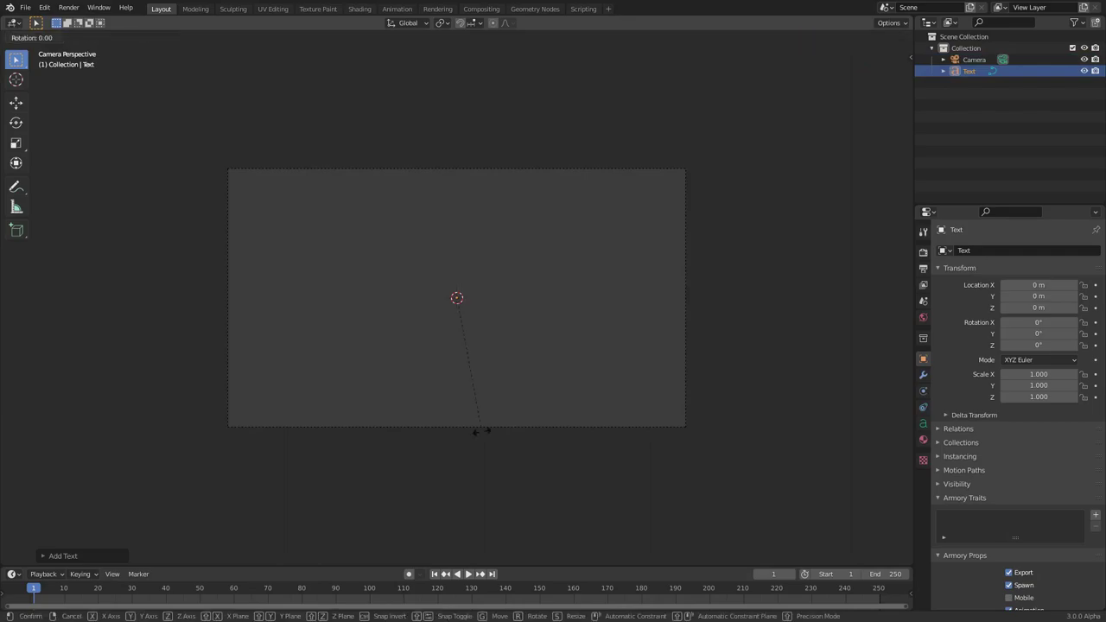
{"action": "type", "text": "x90"}
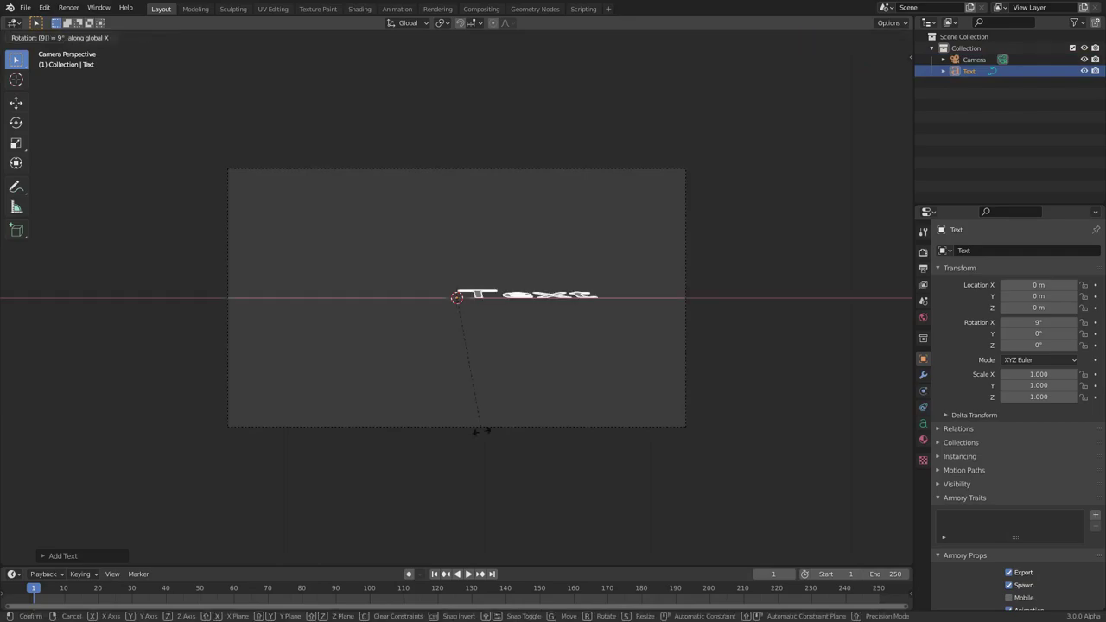
{"action": "key", "text": "Return"}
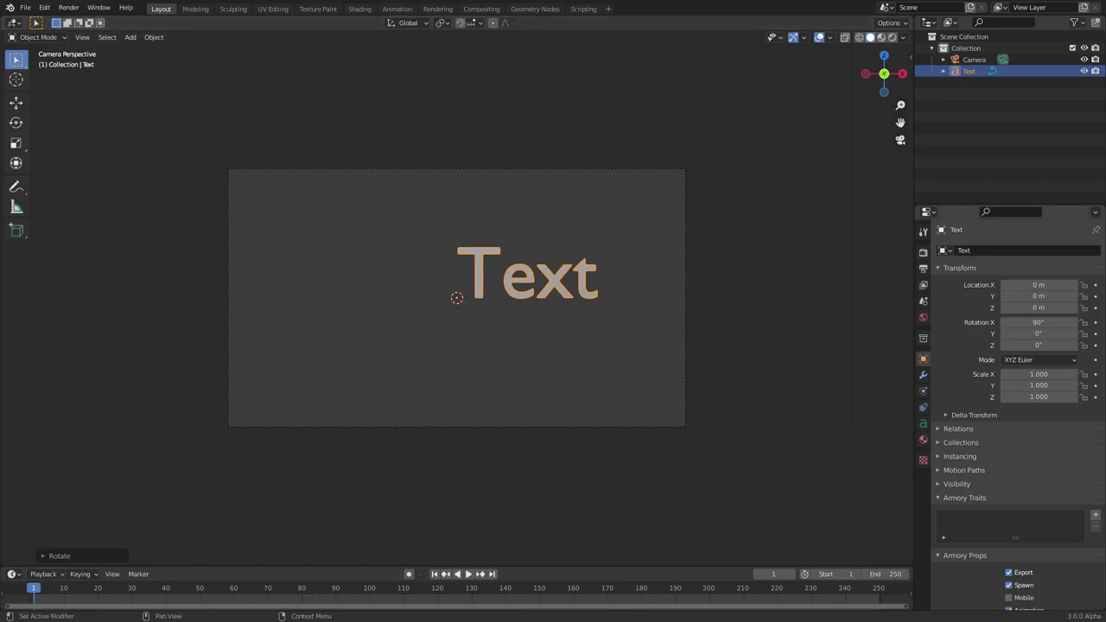
Step: Set the text's horizontal and vertical paragraph alignment to Center
{"action": "left_click", "coordinate": [923, 423]}
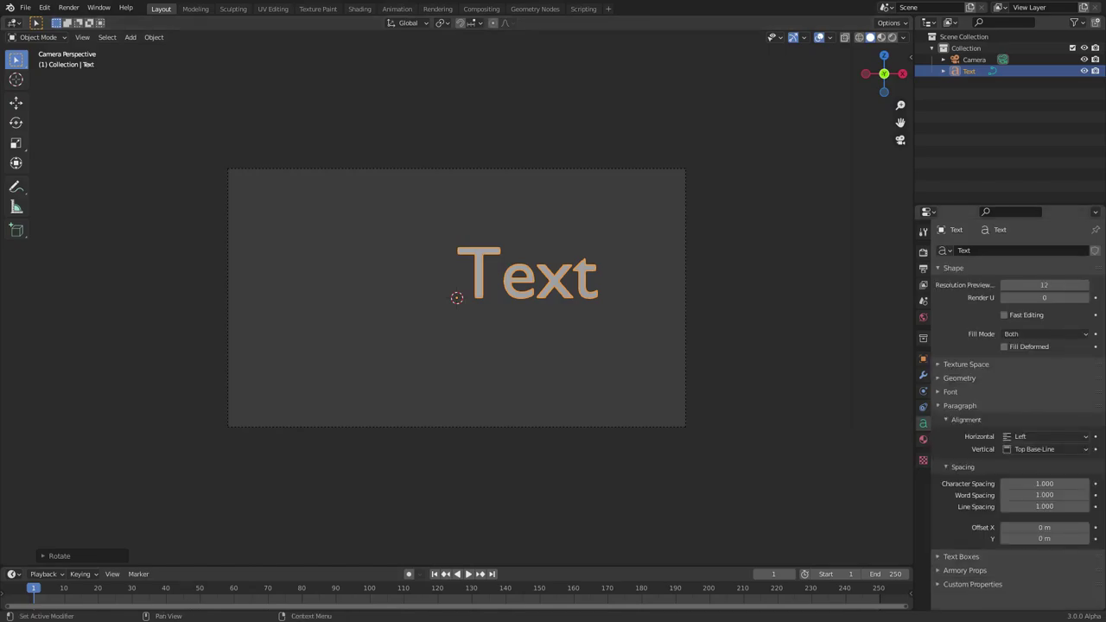
{"action": "left_click", "coordinate": [950, 392]}
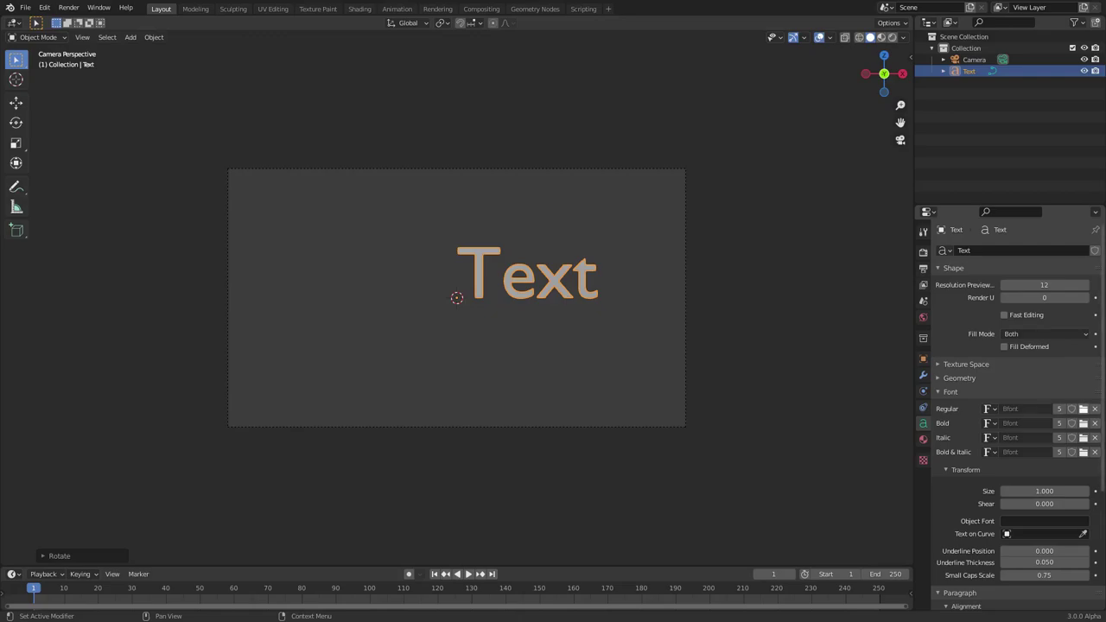
{"action": "scroll", "coordinate": [1036, 406], "scroll_direction": "down", "scroll_amount": 3}
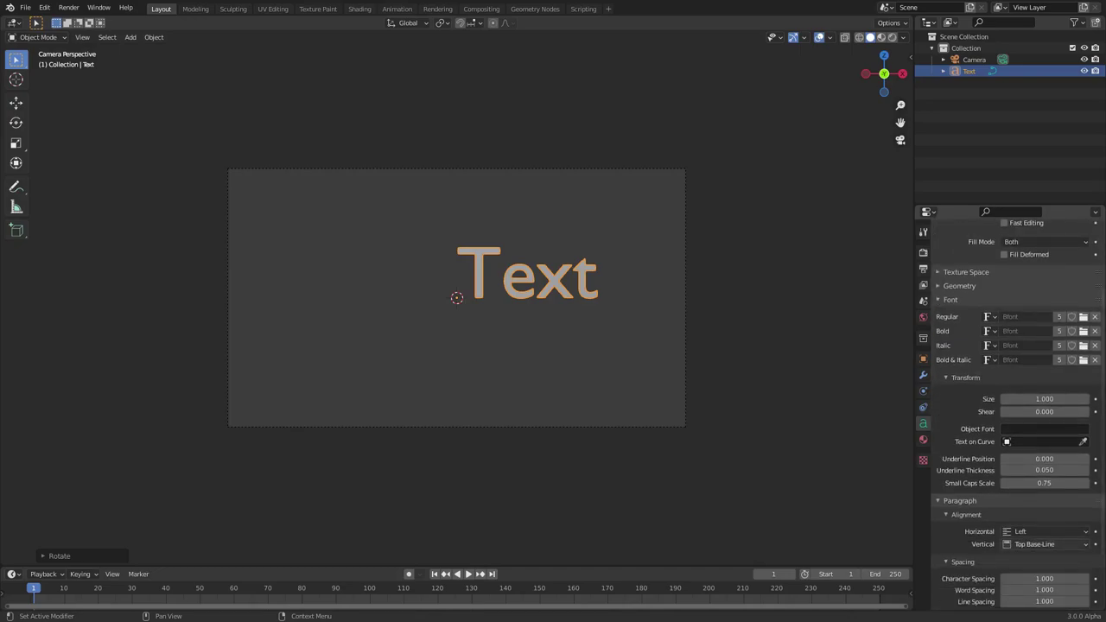
{"action": "left_click", "coordinate": [1041, 531]}
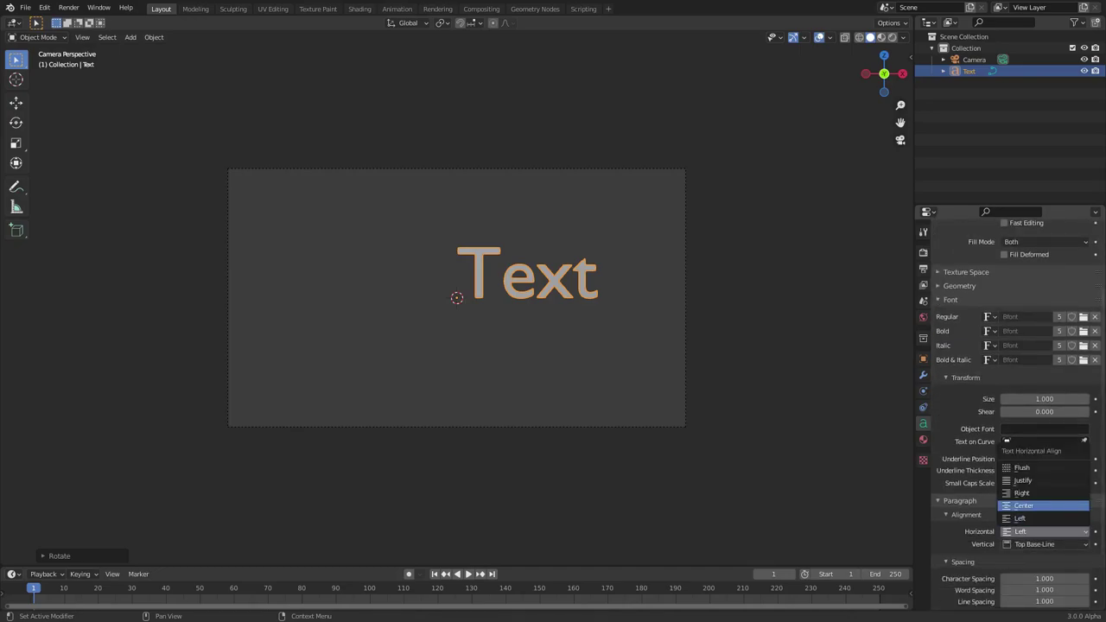
{"action": "left_click", "coordinate": [1028, 505]}
{"action": "left_click", "coordinate": [1040, 544]}
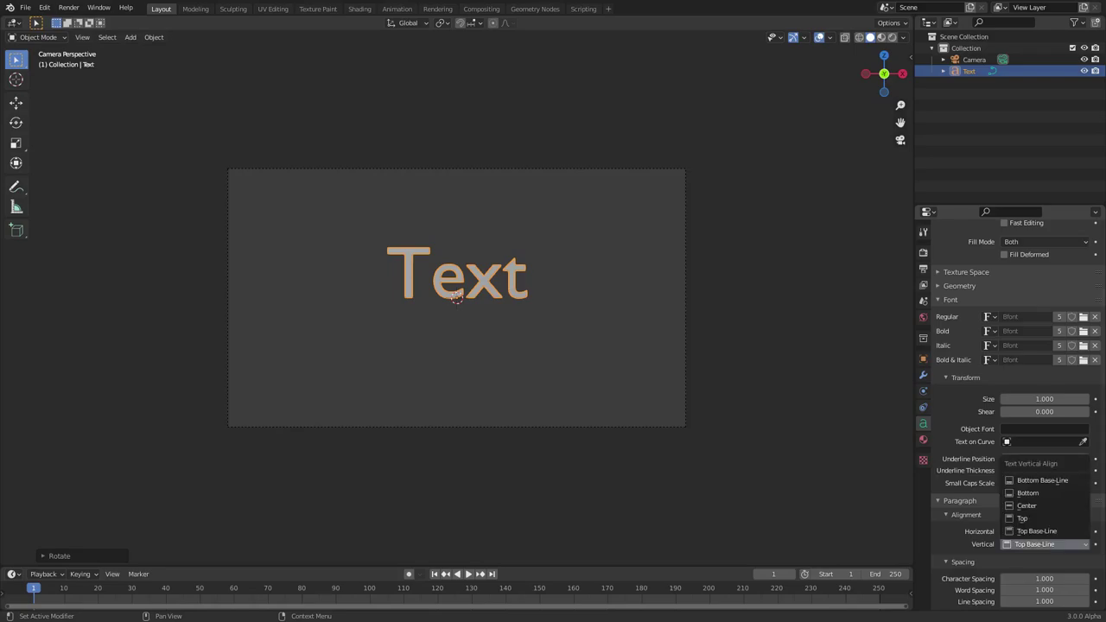
{"action": "left_click", "coordinate": [1028, 505]}
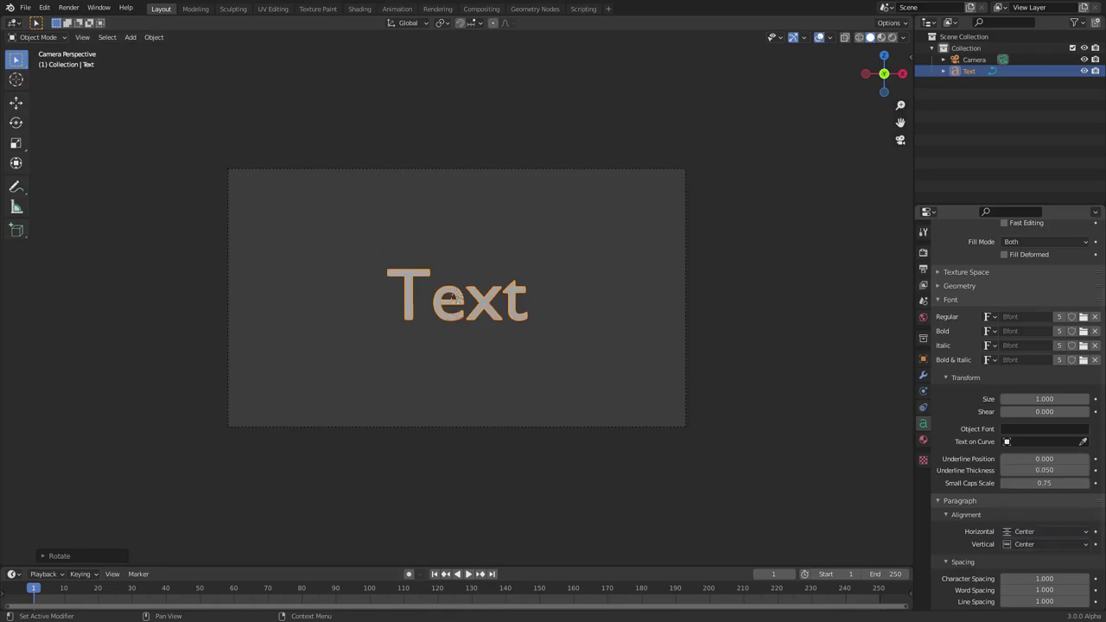
Step: Edit the text object's content to read TEXT in capital letters and return to Object Mode
{"action": "scroll", "coordinate": [1037, 514], "scroll_direction": "down", "scroll_amount": 3}
{"action": "scroll", "coordinate": [1037, 514], "scroll_direction": "up", "scroll_amount": 5}
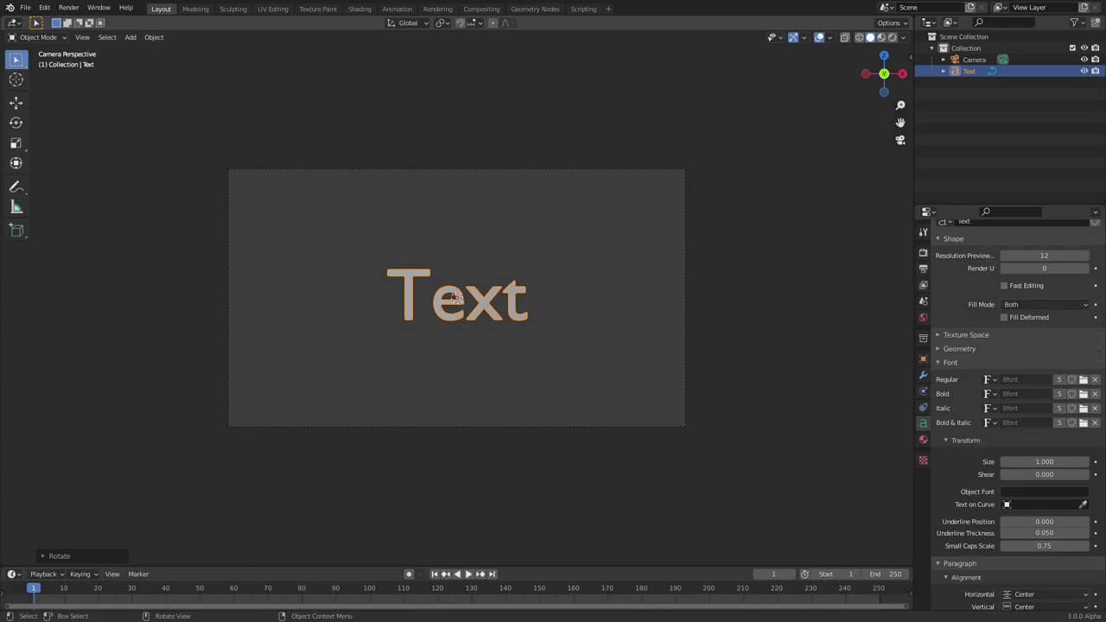
{"action": "key", "text": "Tab"}
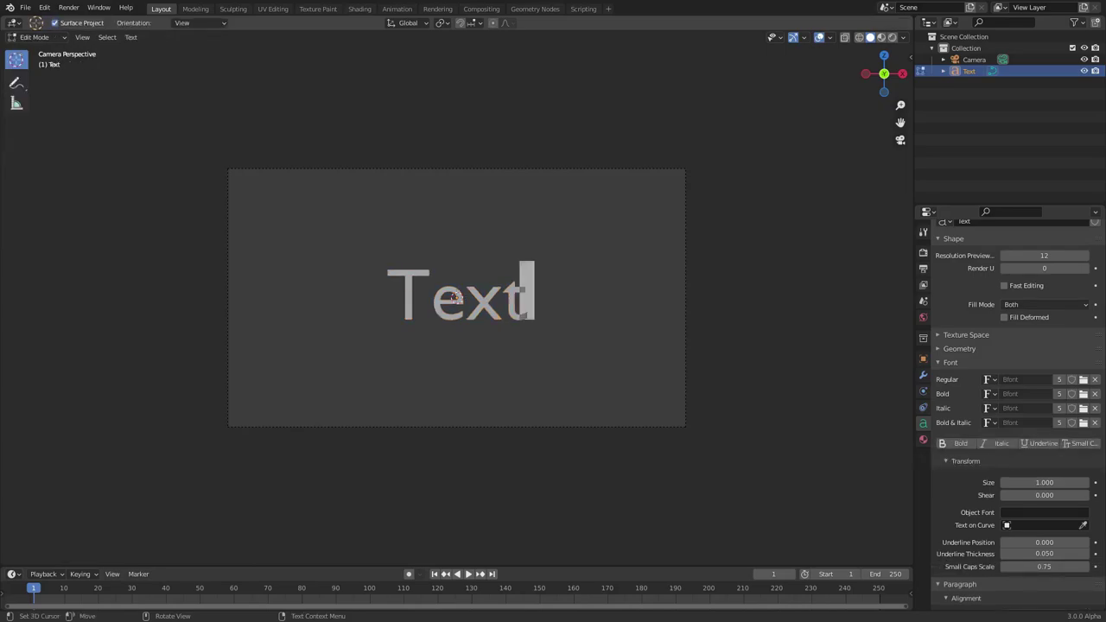
{"action": "key", "text": "BackSpace"}
{"action": "key", "text": "BackSpace"}
{"action": "key", "text": "BackSpace"}
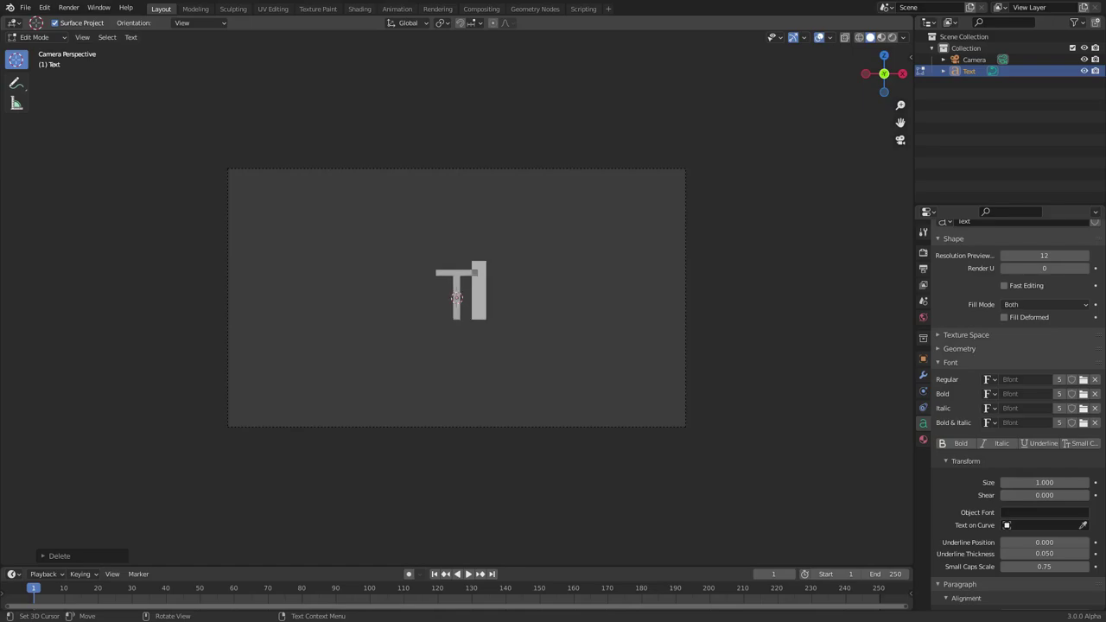
{"action": "type", "text": "EXT"}
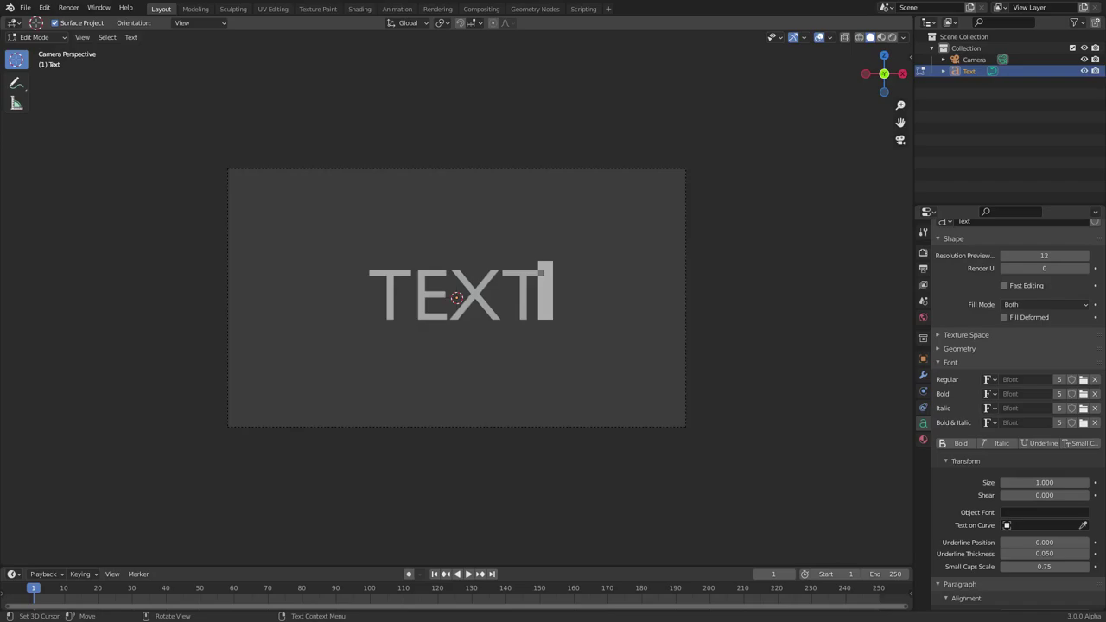
{"action": "key", "text": "Tab"}
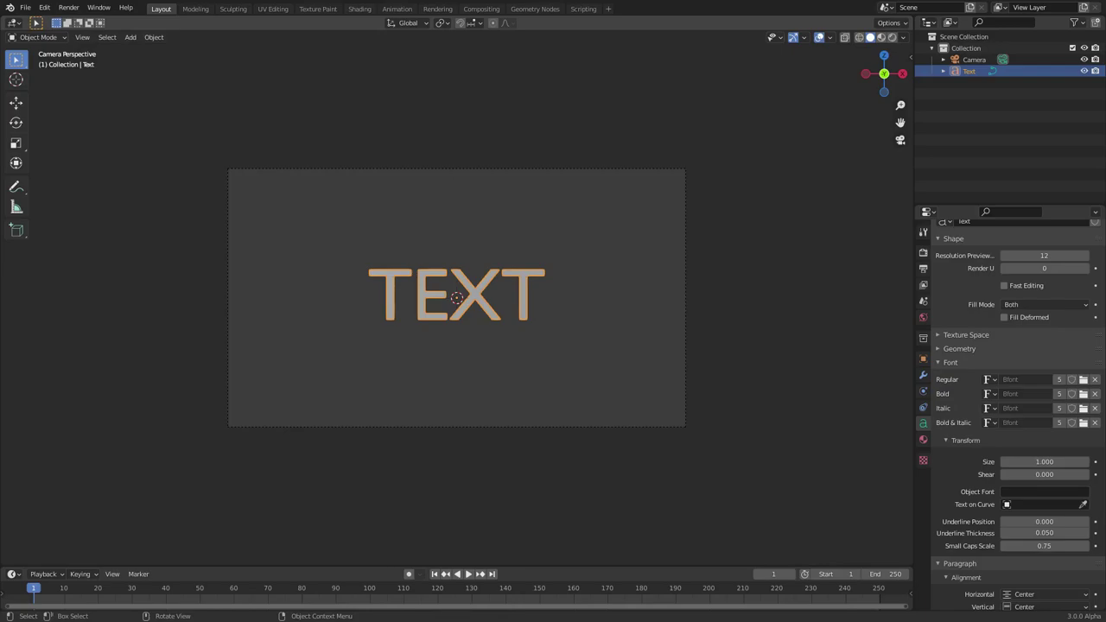
Step: Thicken the letters by setting the text's geometry offset to 0.05 m
{"action": "scroll", "coordinate": [1010, 415], "scroll_direction": "up", "scroll_amount": 1}
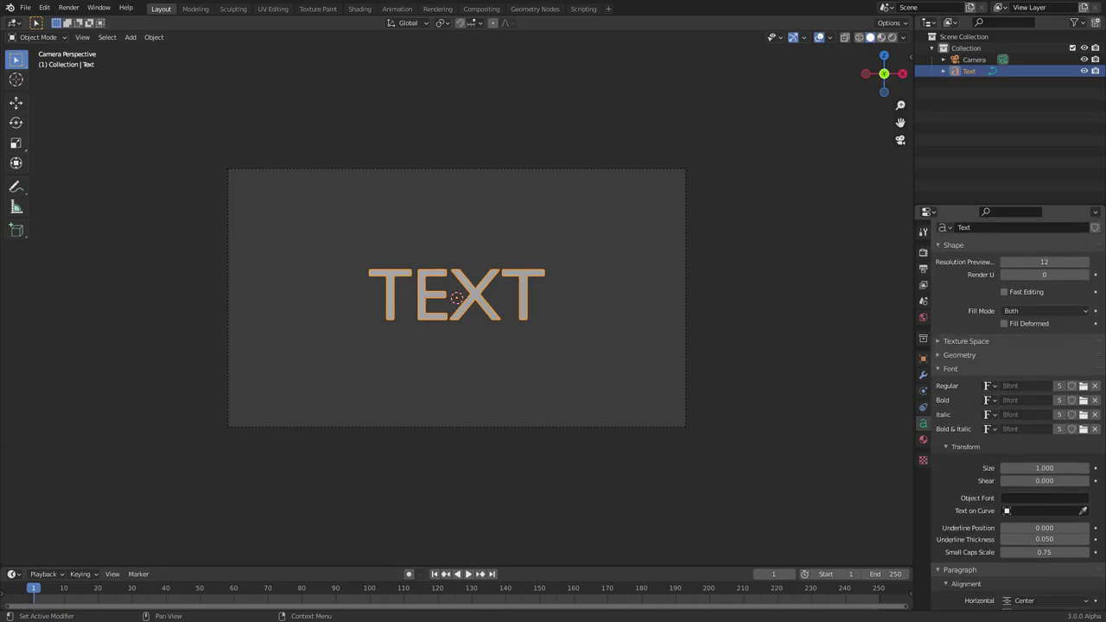
{"action": "left_click", "coordinate": [959, 355]}
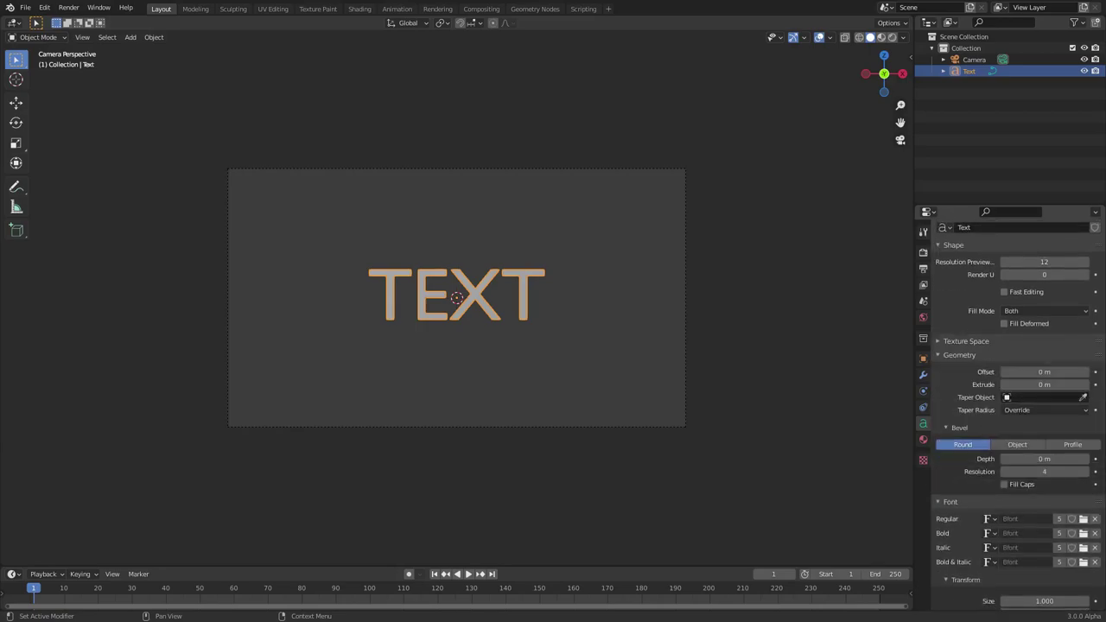
{"action": "left_click_drag", "start_coordinate": [1043, 373], "coordinate": [1068, 372]}
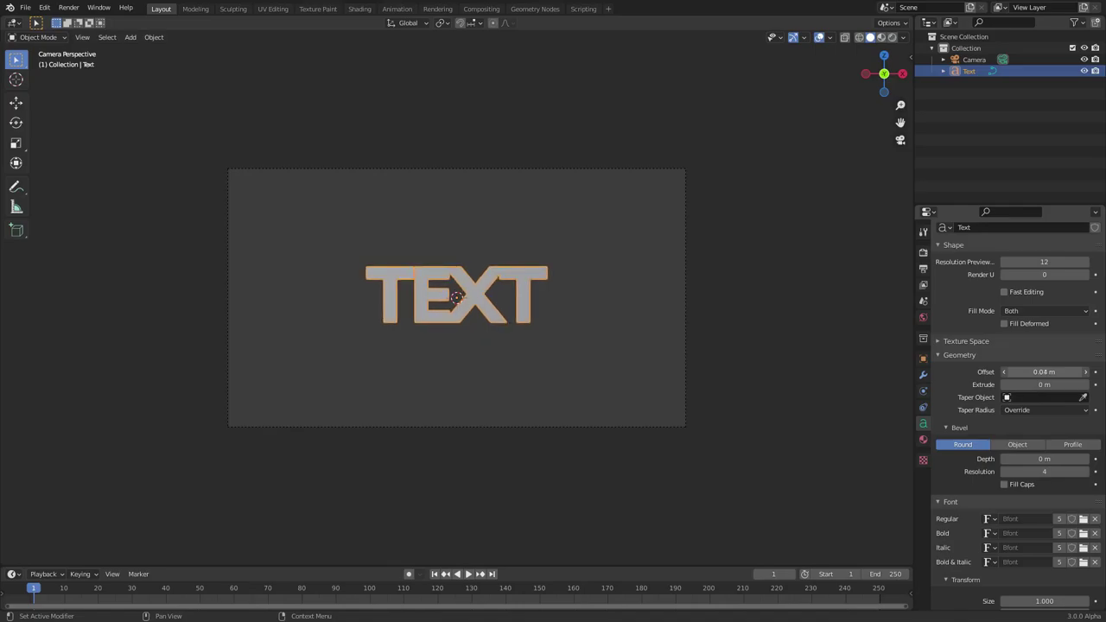
{"action": "left_click", "coordinate": [1086, 372]}
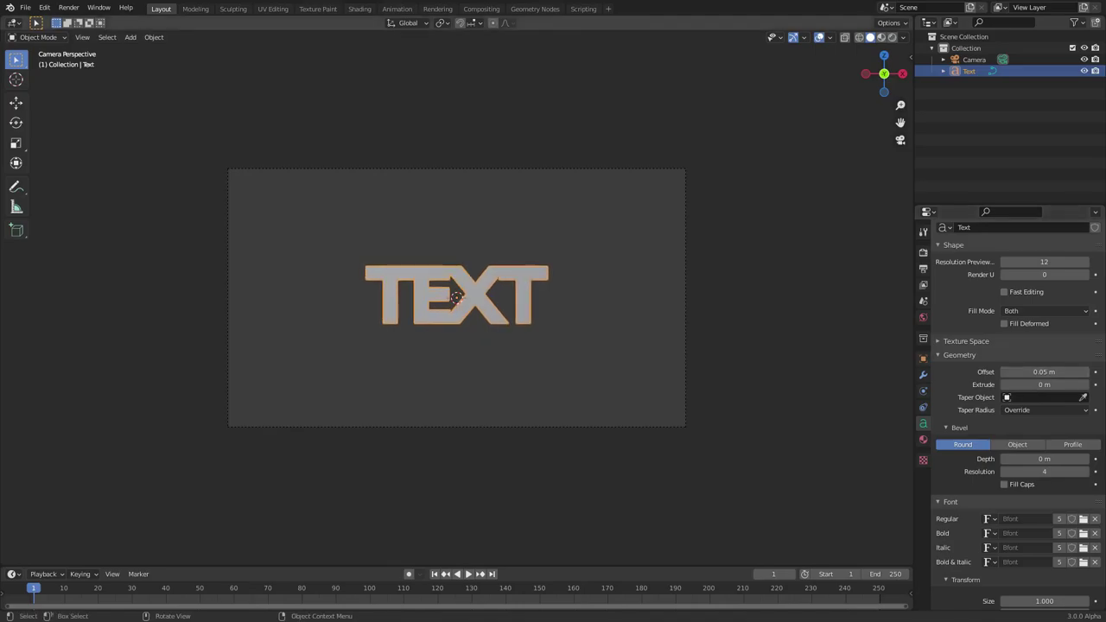
{"action": "scroll", "coordinate": [456, 296], "scroll_direction": "up", "scroll_amount": 4}
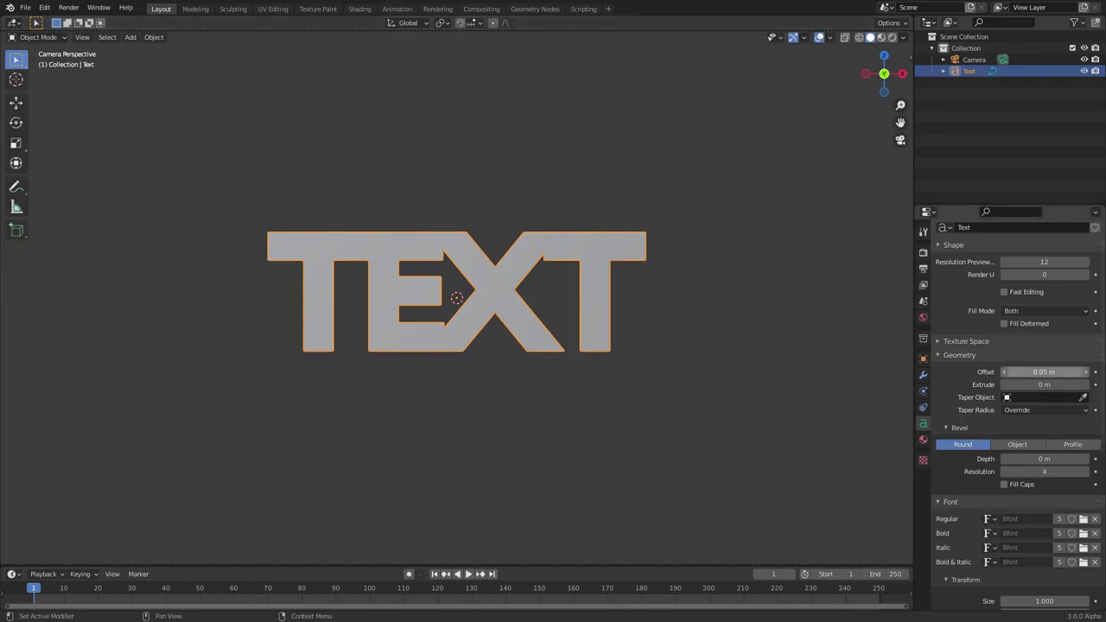
{"action": "scroll", "coordinate": [1043, 371], "scroll_direction": "down", "scroll_amount": 2}
{"action": "scroll", "coordinate": [1044, 509], "scroll_direction": "down", "scroll_amount": 2}
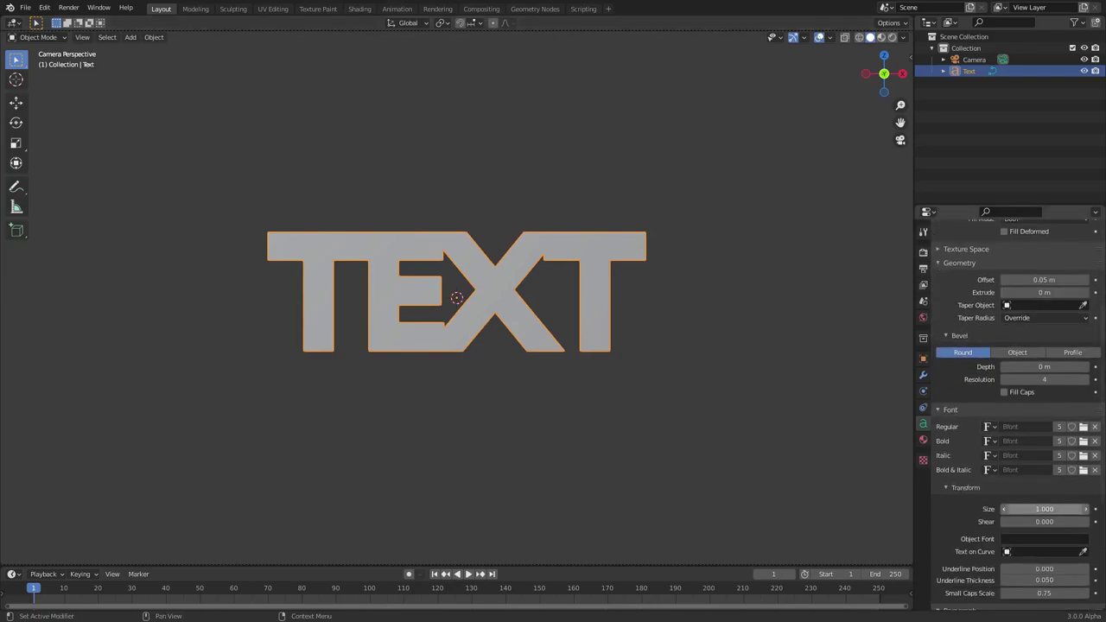
Step: Slant the TEXT letters slightly by setting the font's shear to 0.100
{"action": "left_click_drag", "start_coordinate": [1044, 521], "coordinate": [1075, 521]}
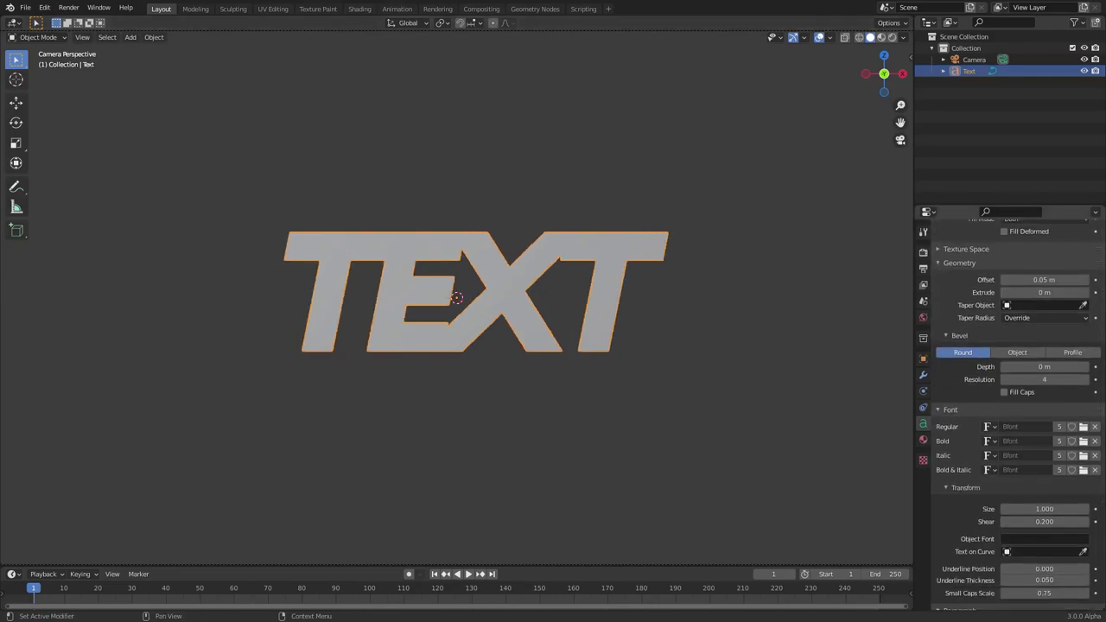
{"action": "left_click", "coordinate": [1003, 522]}
{"action": "scroll", "coordinate": [456, 296], "scroll_direction": "down", "scroll_amount": 4}
{"action": "scroll", "coordinate": [456, 296], "scroll_direction": "up", "scroll_amount": 1}
{"action": "scroll", "coordinate": [456, 296], "scroll_direction": "up", "scroll_amount": 1}
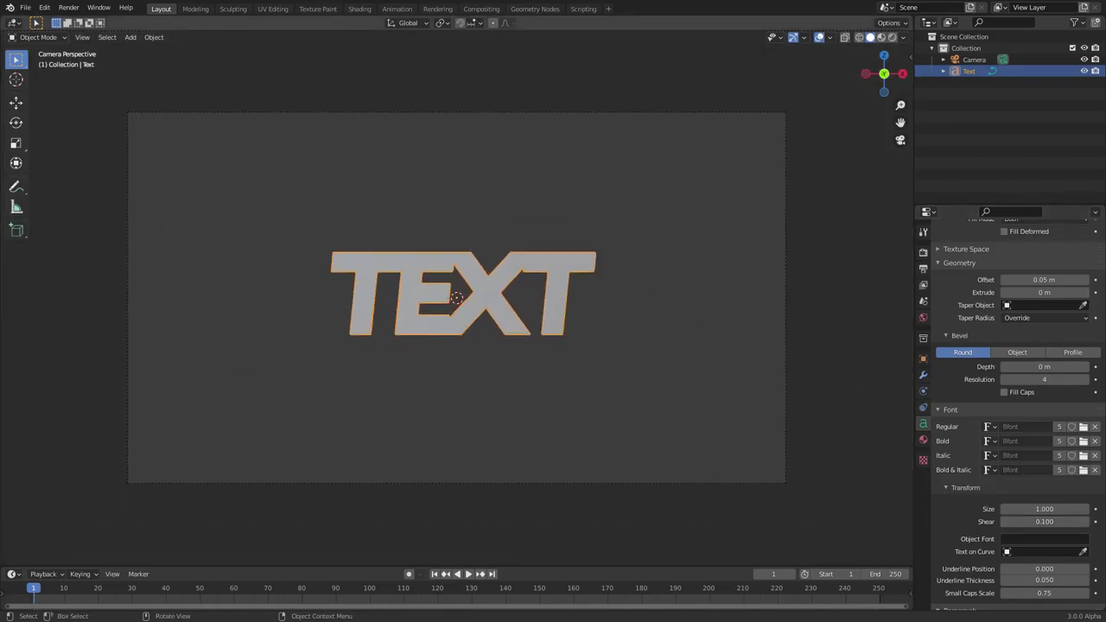
{"action": "scroll", "coordinate": [456, 297], "scroll_direction": "up", "scroll_amount": 2}
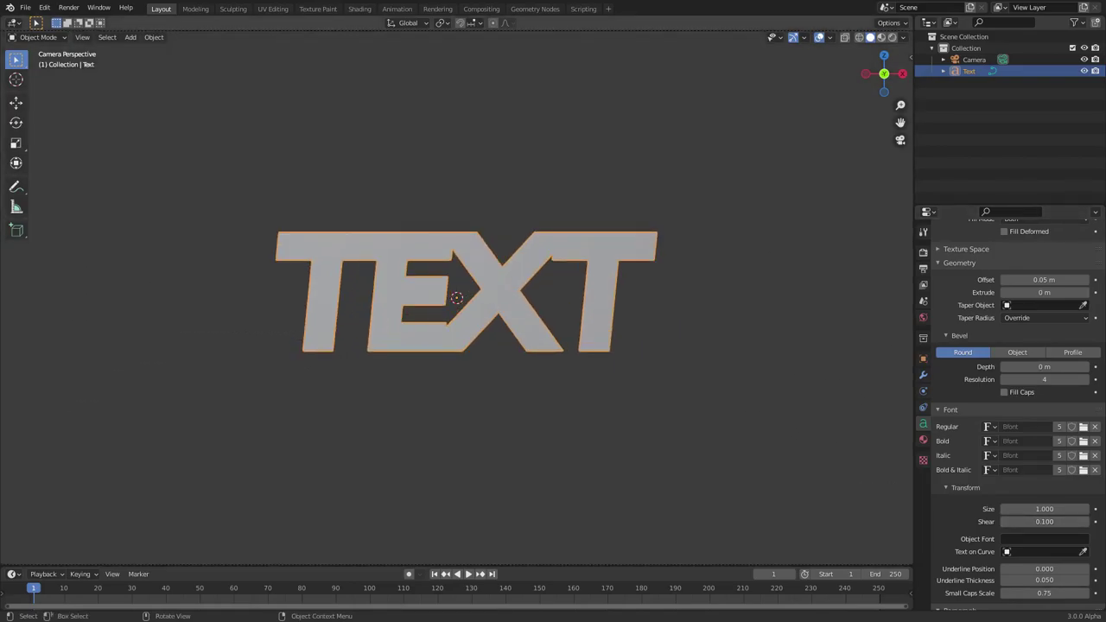
{"action": "scroll", "coordinate": [456, 296], "scroll_direction": "down", "scroll_amount": 1}
{"action": "scroll", "coordinate": [1010, 414], "scroll_direction": "down", "scroll_amount": 4}
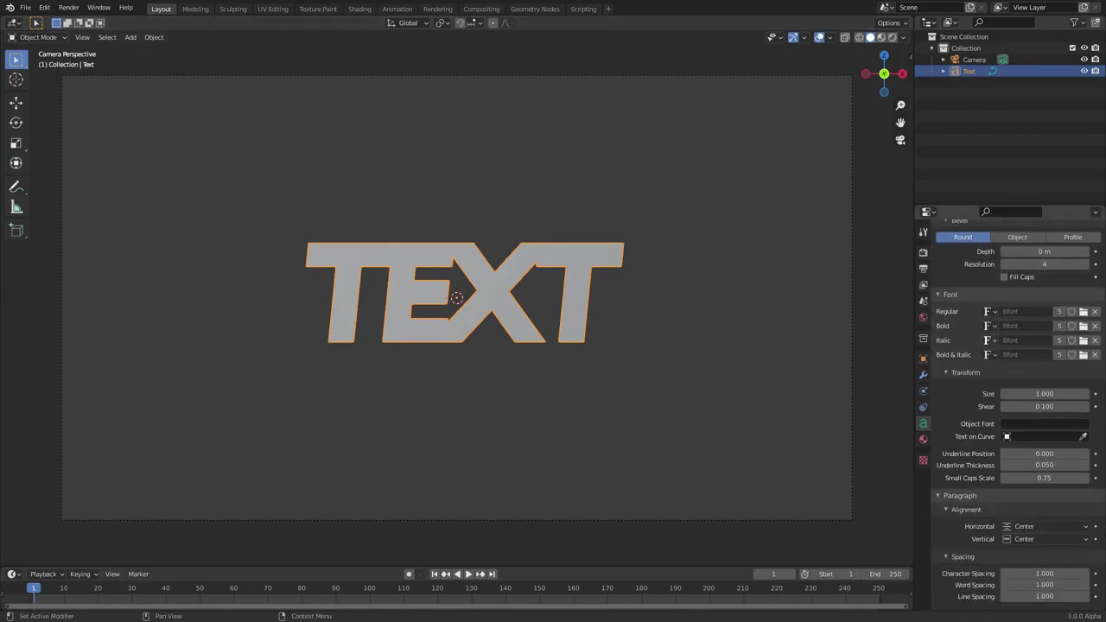
{"action": "scroll", "coordinate": [1010, 415], "scroll_direction": "down", "scroll_amount": 2}
{"action": "scroll", "coordinate": [456, 296], "scroll_direction": "down", "scroll_amount": 2}
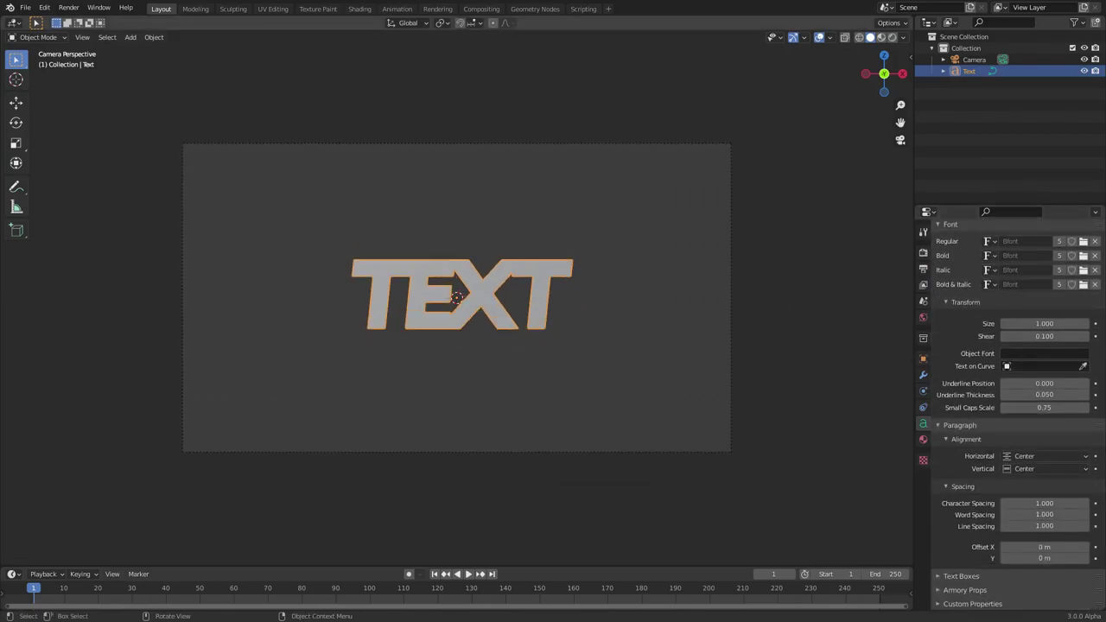
{"action": "scroll", "coordinate": [456, 296], "scroll_direction": "up", "scroll_amount": 1}
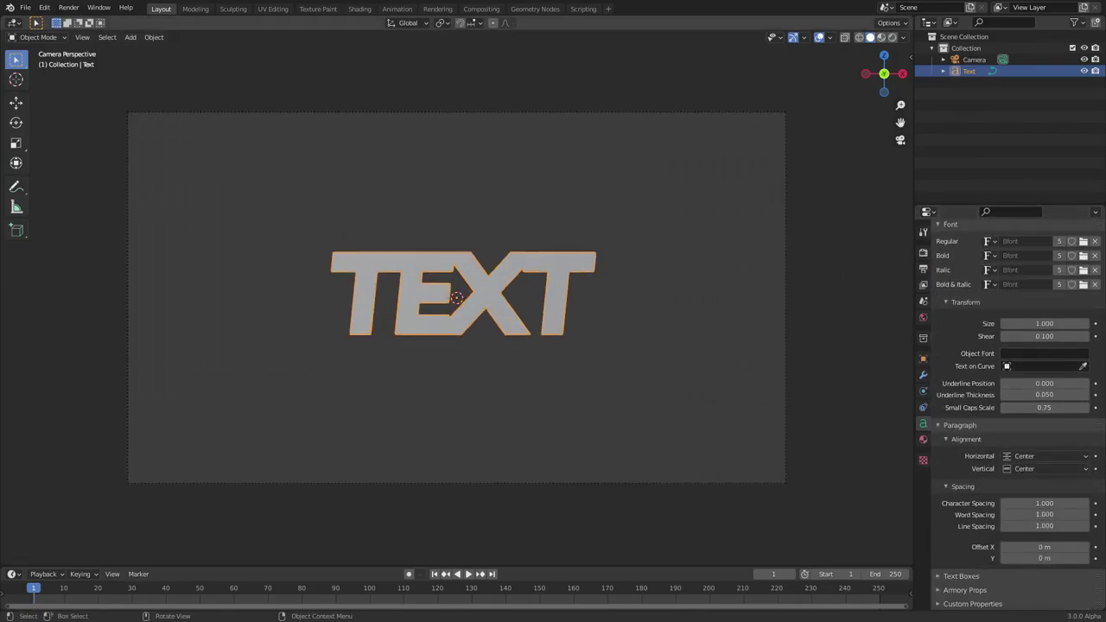
{"action": "key", "text": "shift+a"}
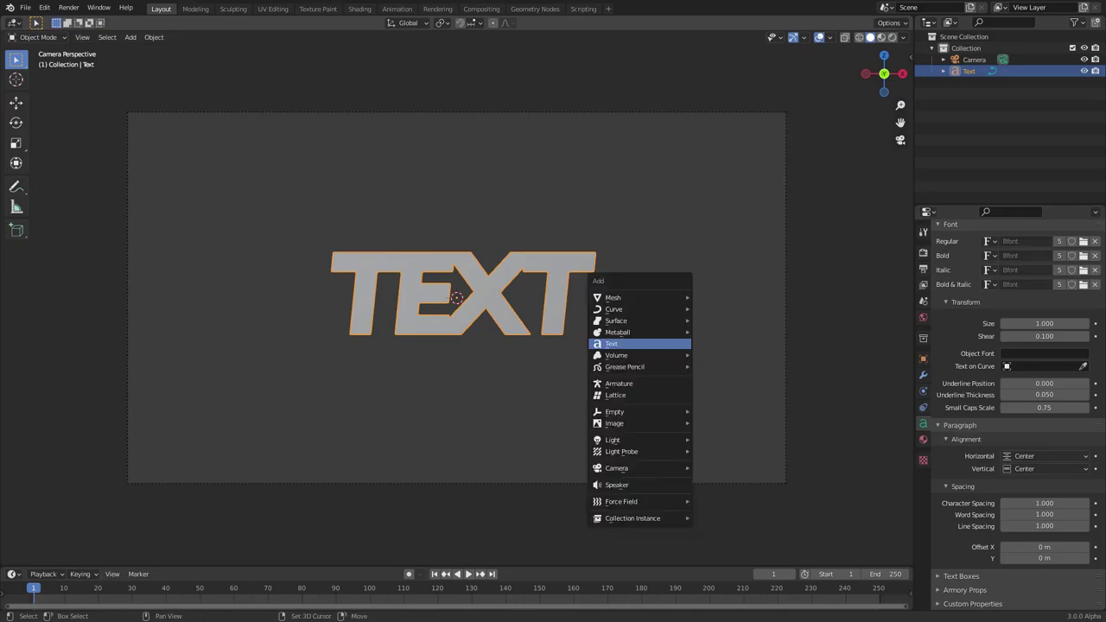
{"action": "key", "text": "Escape"}
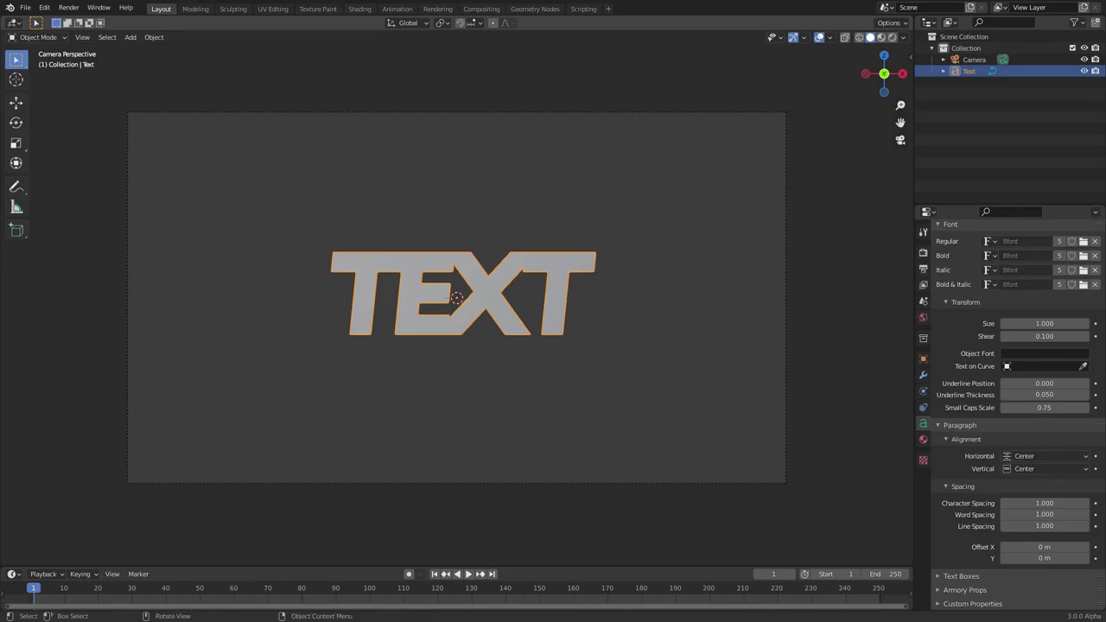
Step: Add a mesh plane at the origin and rotate it 90° about the global X axis to face the camera
{"action": "key", "text": "shift+a"}
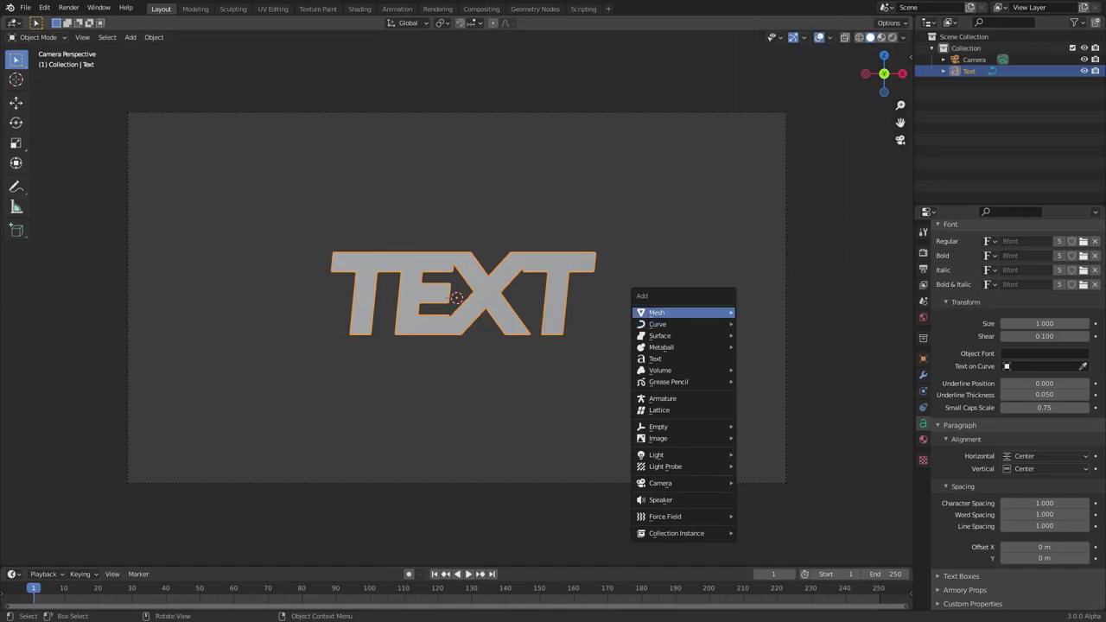
{"action": "mouse_move", "coordinate": [682, 311]}
{"action": "mouse_move", "coordinate": [781, 13]}
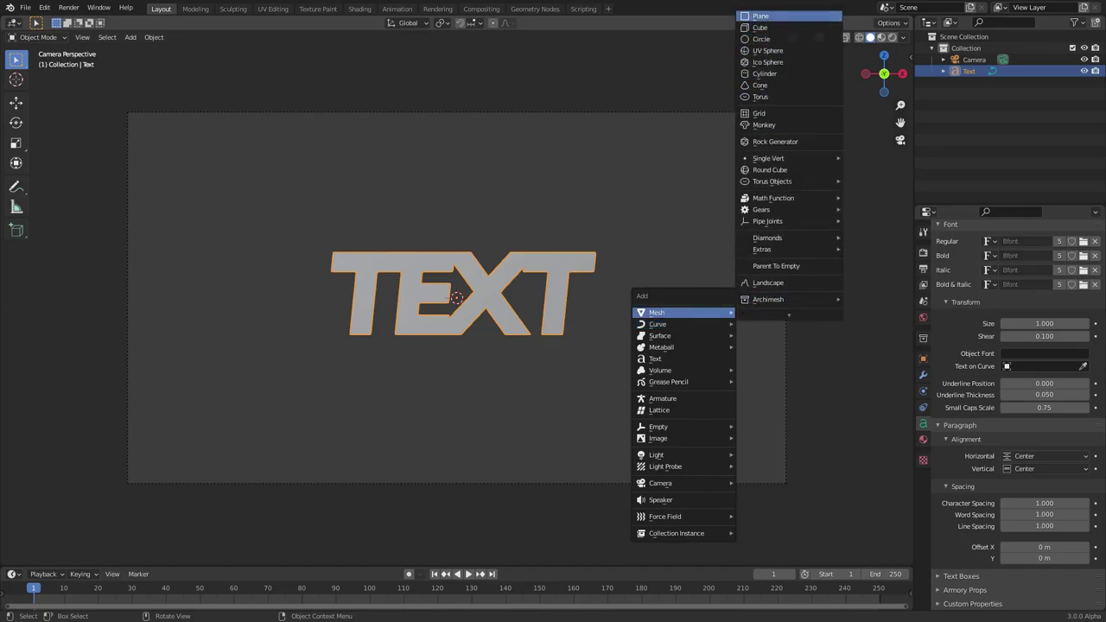
{"action": "left_click", "coordinate": [760, 15]}
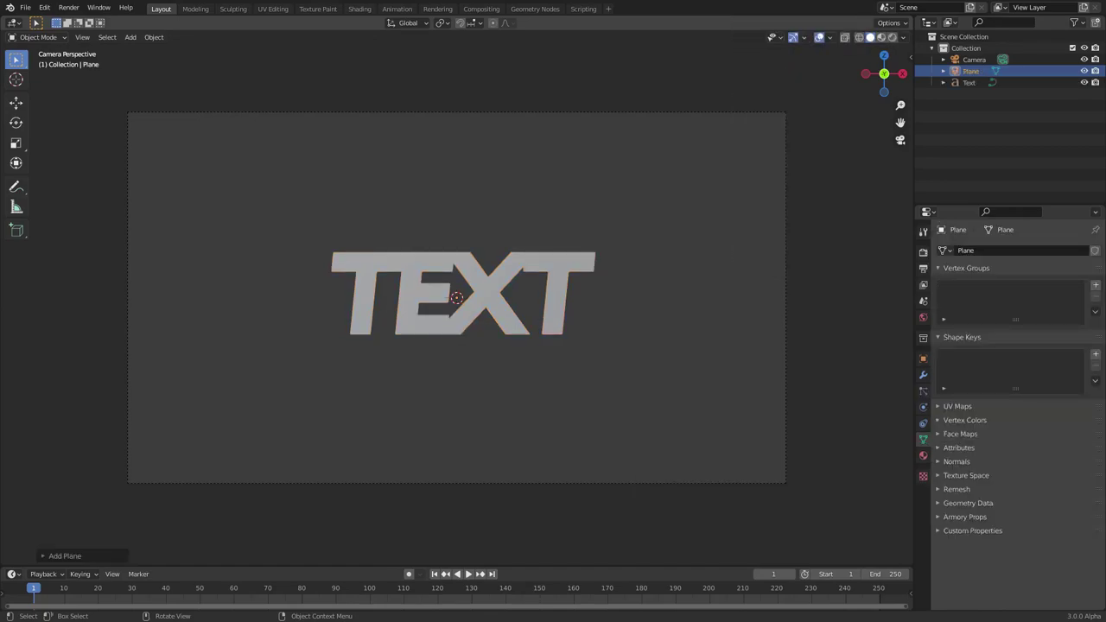
{"action": "type", "text": "rx"}
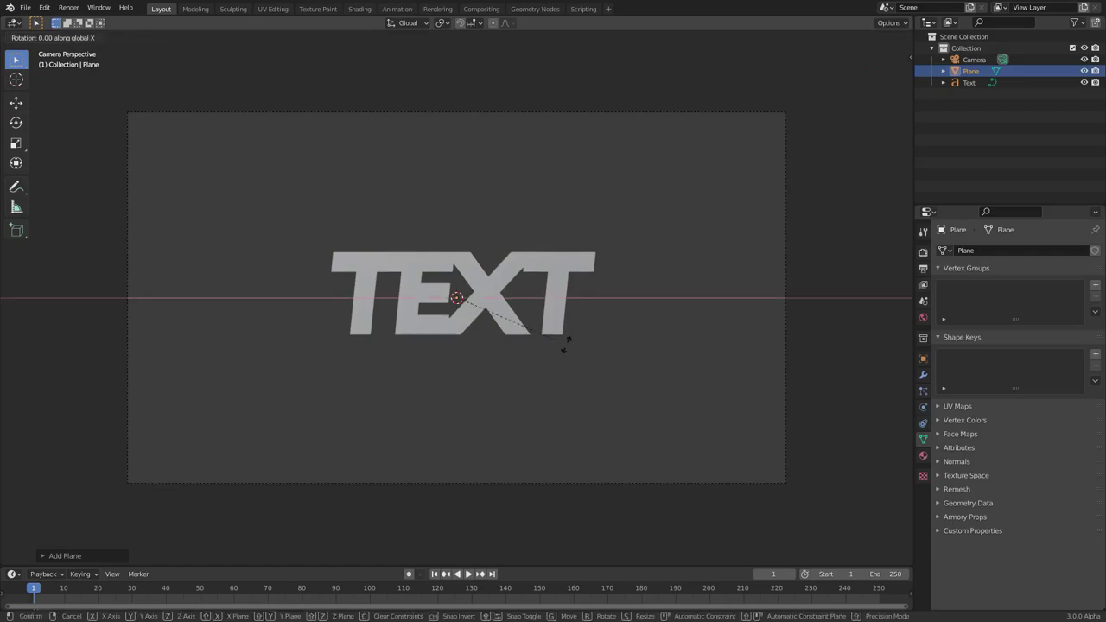
{"action": "type", "text": "90"}
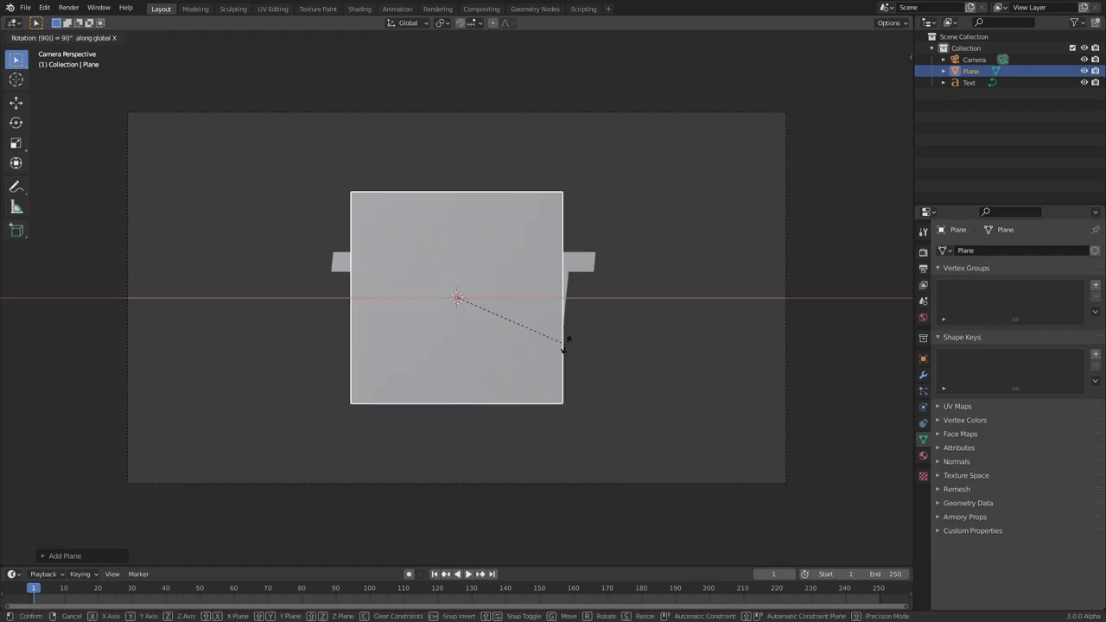
{"action": "key", "text": "Return"}
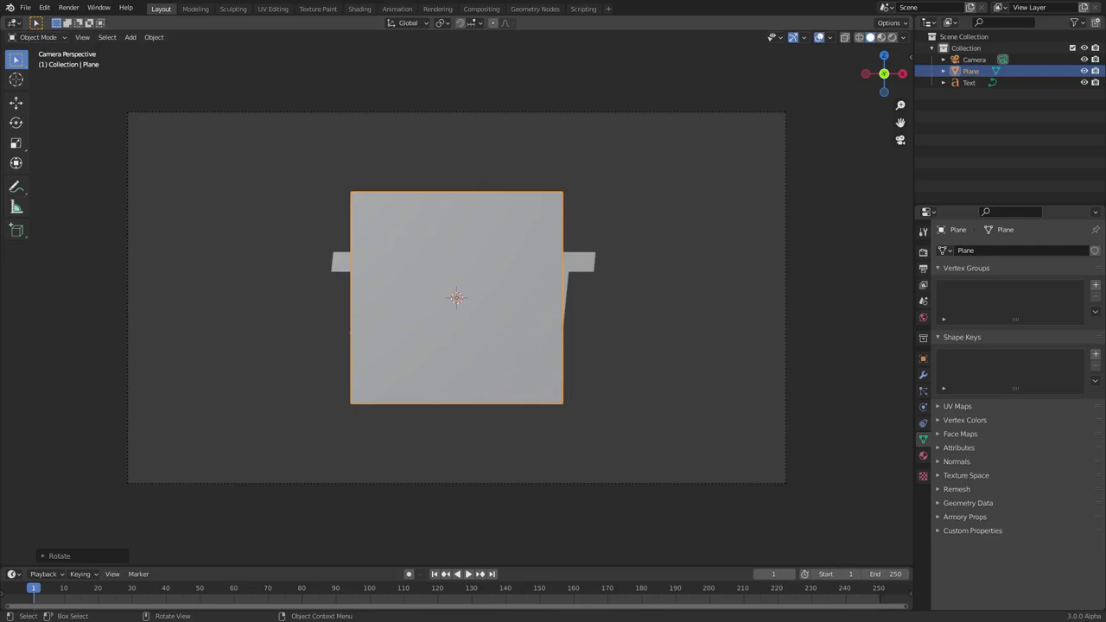
Step: Move the plane a short distance along the negative global Y axis so it sits in front of the text
{"action": "middle_click_drag", "start_coordinate": [518, 298], "coordinate": [372, 307]}
{"action": "scroll", "coordinate": [437, 332], "scroll_direction": "up", "scroll_amount": 2}
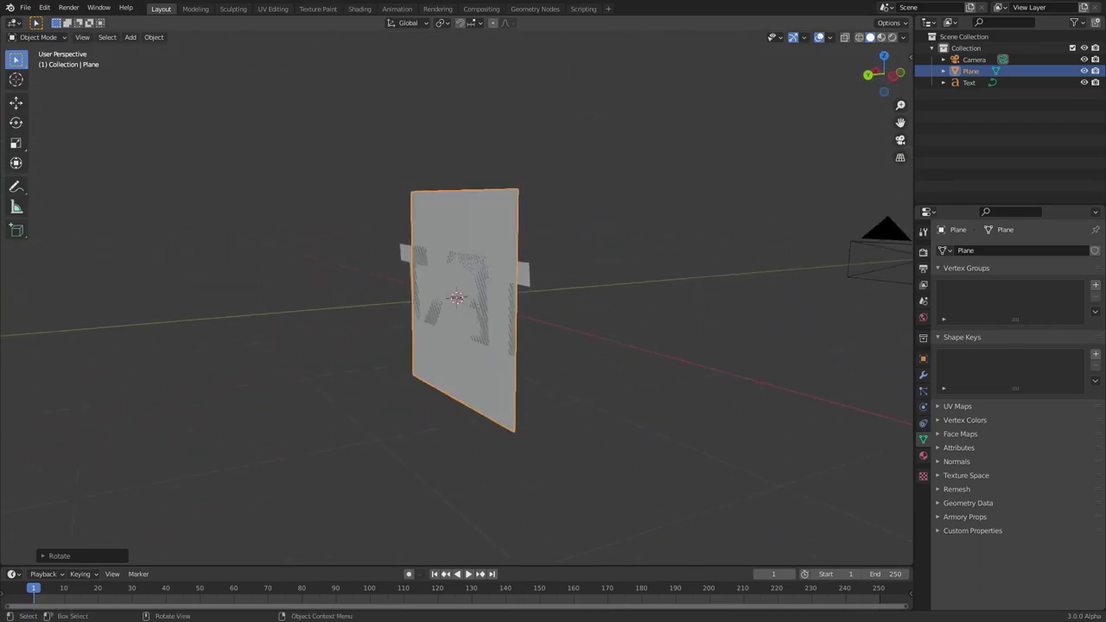
{"action": "mouse_move", "coordinate": [458, 298]}
{"action": "middle_mouse_down"}
{"action": "mouse_move", "coordinate": [389, 294]}
{"action": "mouse_move", "coordinate": [389, 250]}
{"action": "mouse_move", "coordinate": [415, 285]}
{"action": "mouse_move", "coordinate": [454, 276]}
{"action": "middle_mouse_up"}
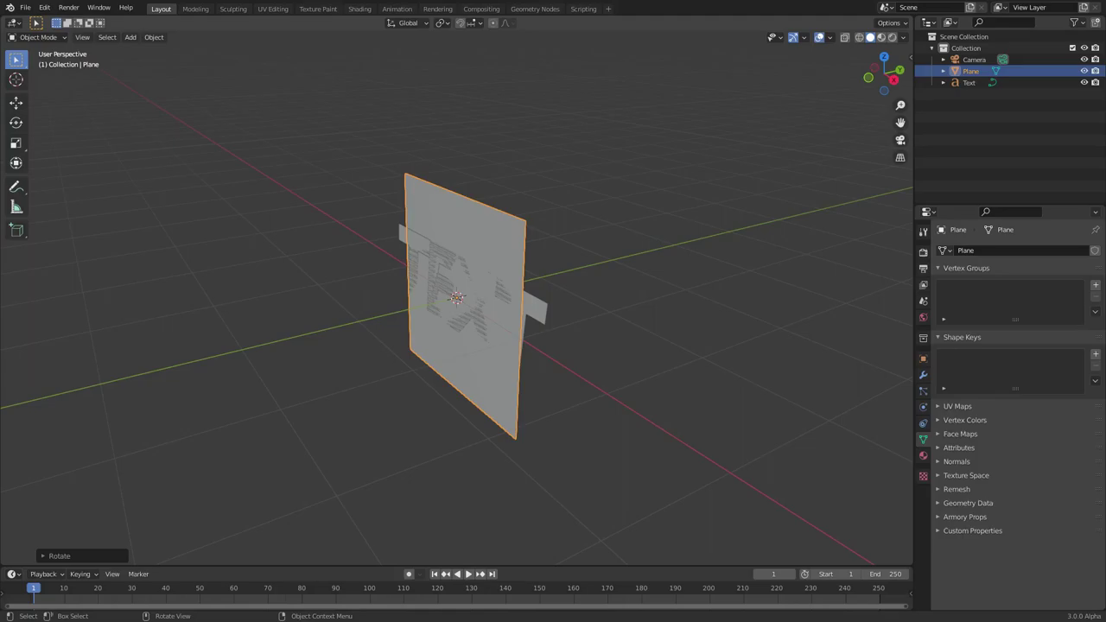
{"action": "key", "text": "g"}
{"action": "key", "text": "y"}
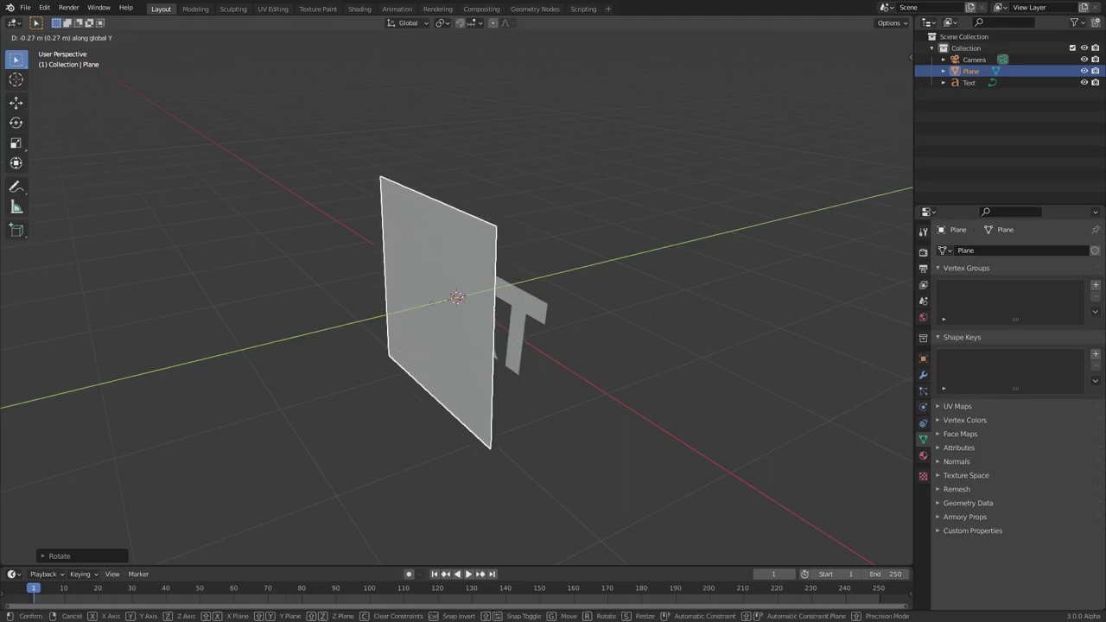
{"action": "key", "text": "Return"}
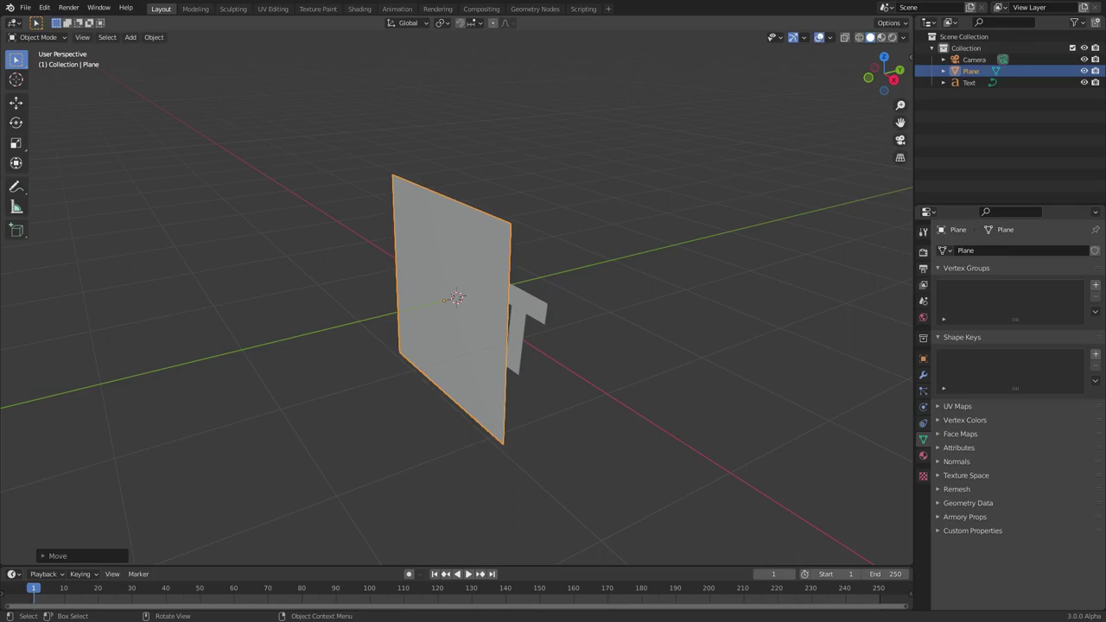
Step: Scale the plane along the global X axis until it is wider than the whole word TEXT
{"action": "middle_click_drag", "start_coordinate": [536, 337], "coordinate": [379, 336]}
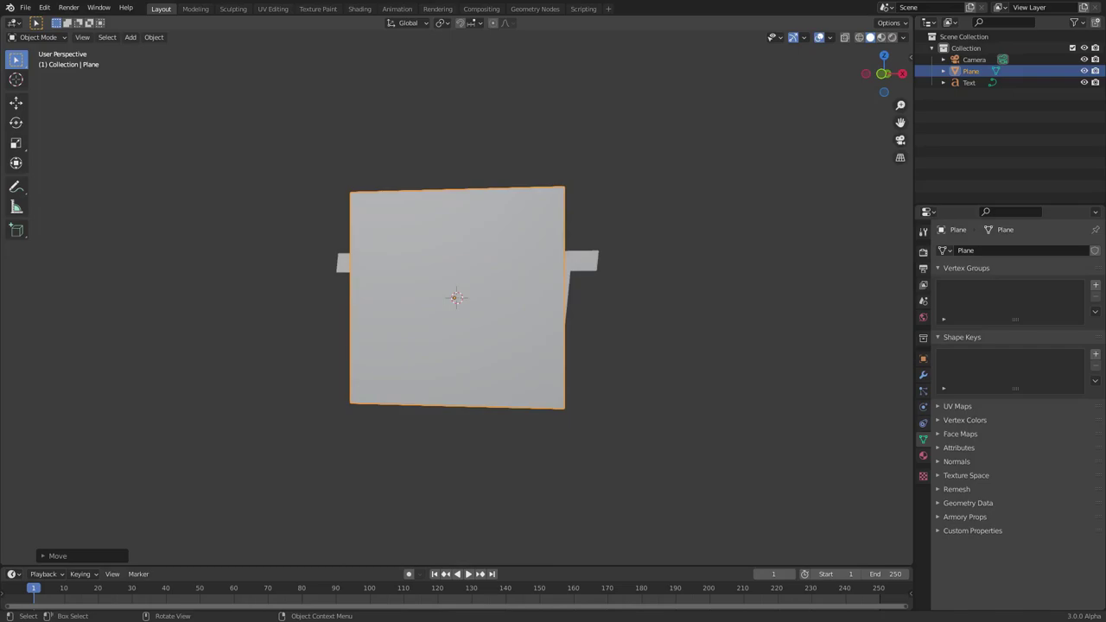
{"action": "key", "text": "s"}
{"action": "key", "text": "x"}
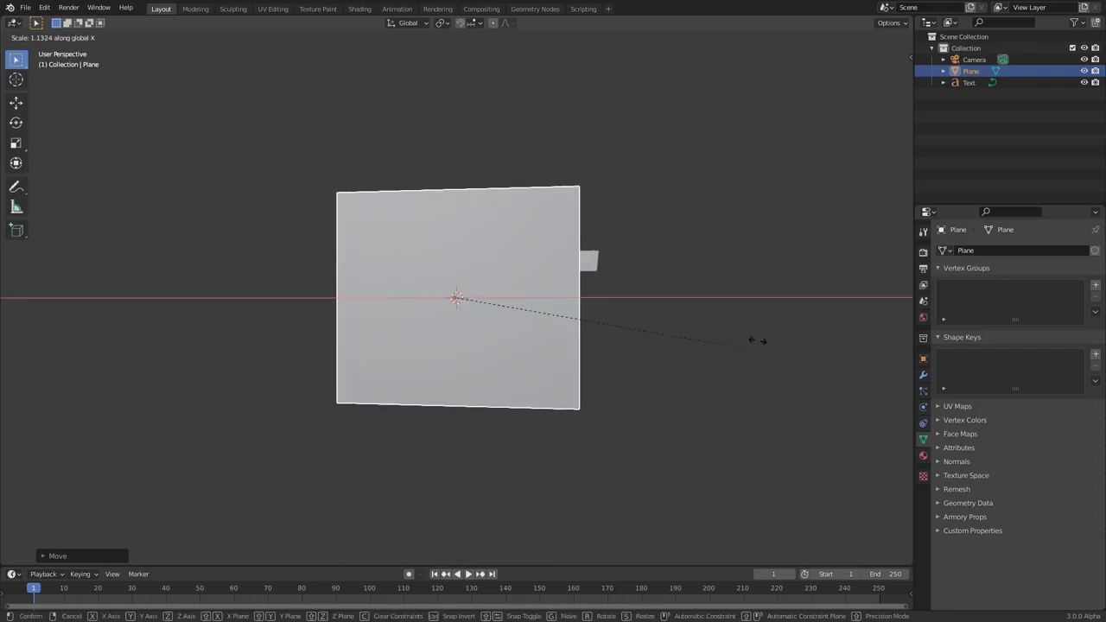
{"action": "left_click", "coordinate": [870, 325]}
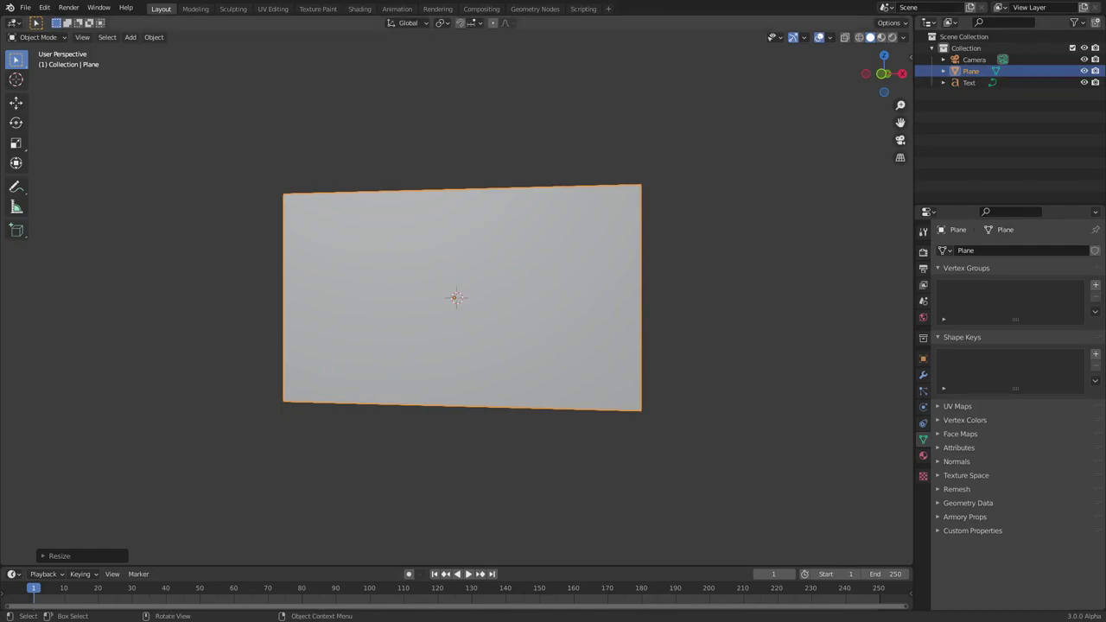
Step: Return to the camera view and raise the plane along the global Z axis until its lower edge clears the text
{"action": "key", "text": "KP_0"}
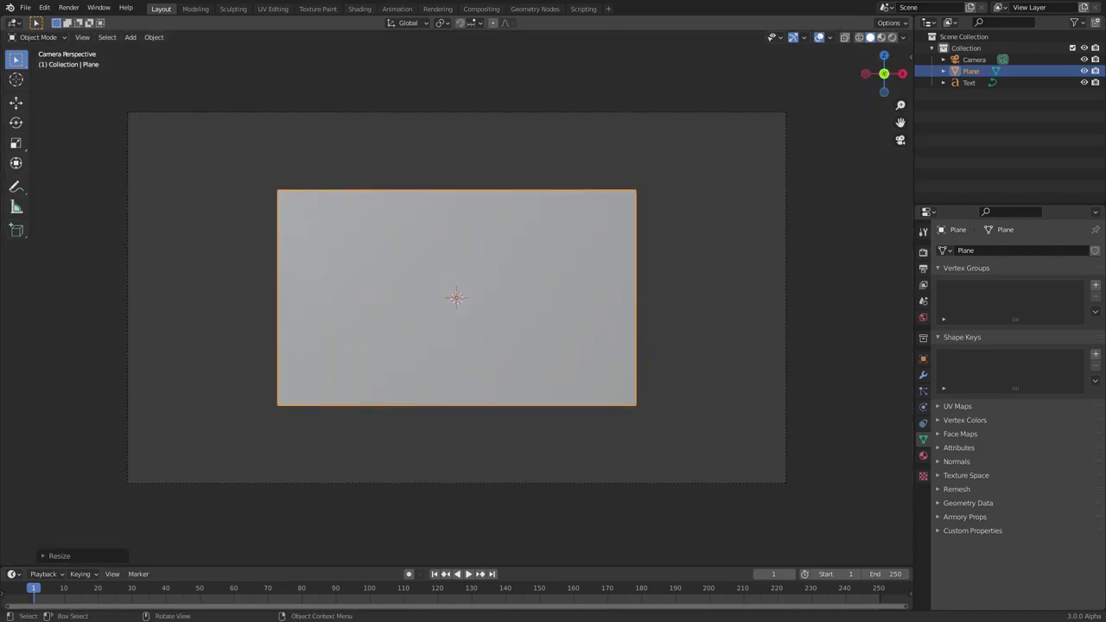
{"action": "key", "text": "g"}
{"action": "key", "text": "z"}
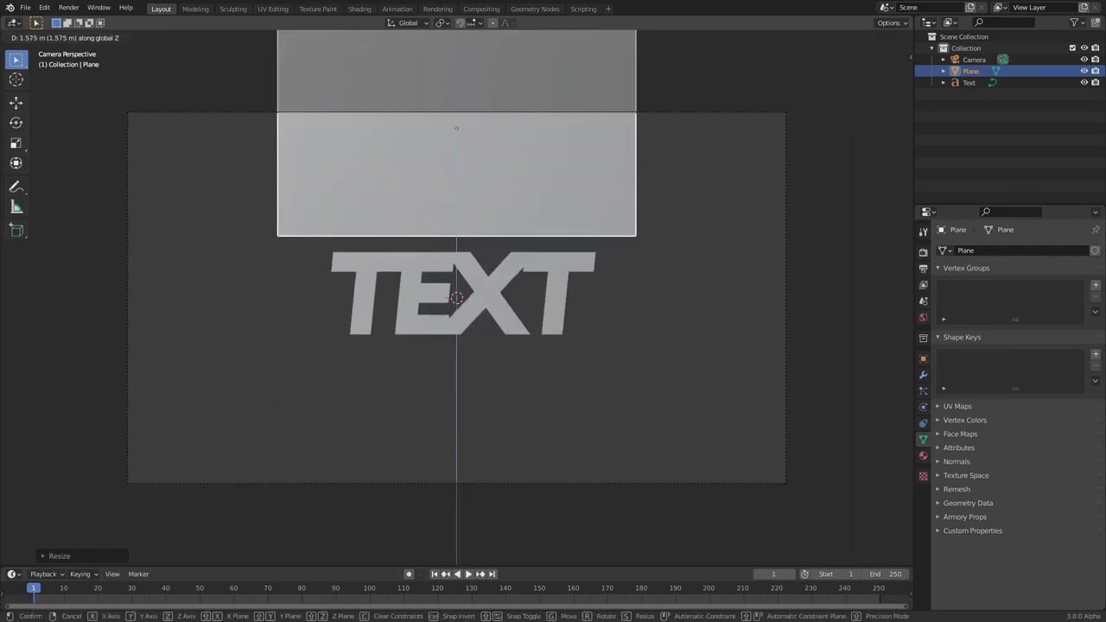
{"action": "key", "text": "Return"}
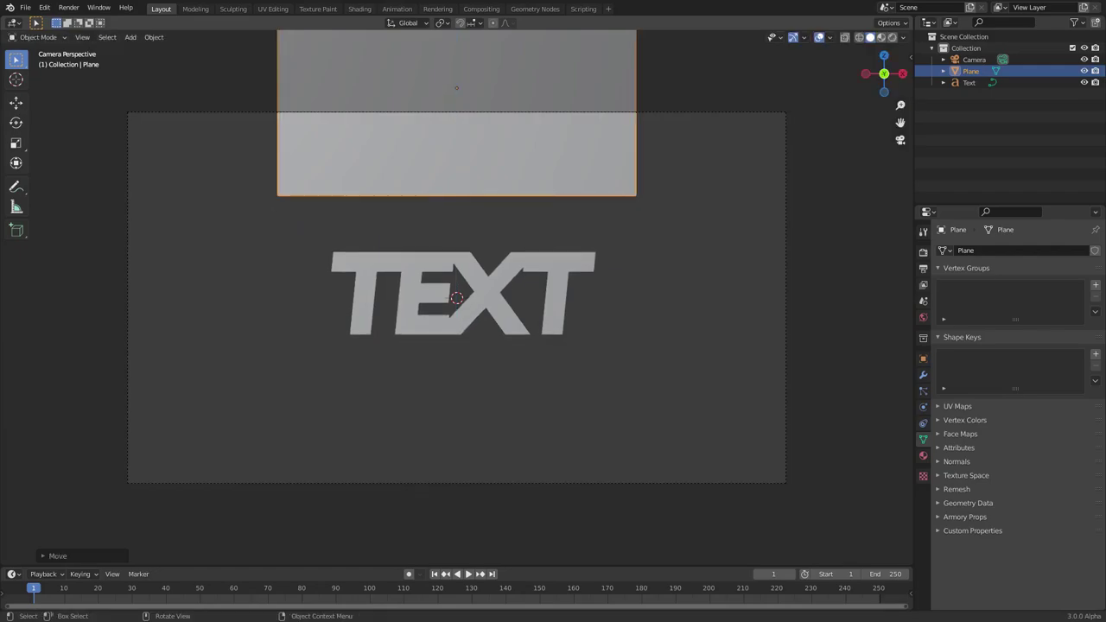
{"action": "scroll", "coordinate": [456, 297], "scroll_direction": "down", "scroll_amount": 2}
{"action": "scroll", "coordinate": [456, 297], "scroll_direction": "up", "scroll_amount": 1}
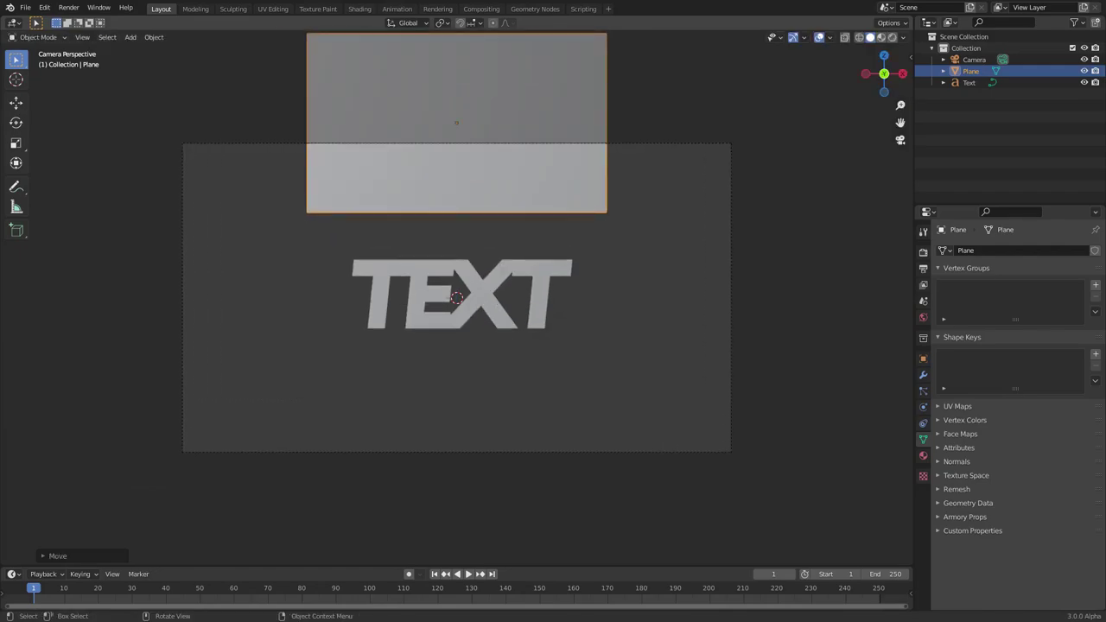
{"action": "scroll", "coordinate": [456, 297], "scroll_direction": "up", "scroll_amount": 1}
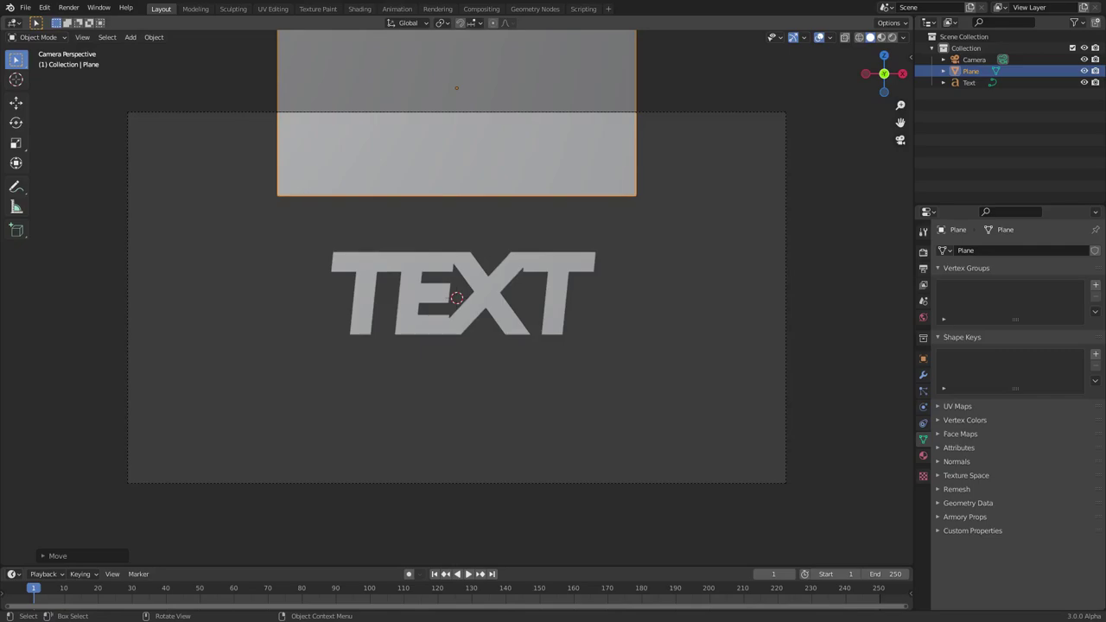
Step: Divide the plane in Edit Mode with 9 evenly spaced vertical loop cuts, and return to the Select Box tool
{"action": "key", "text": "Tab"}
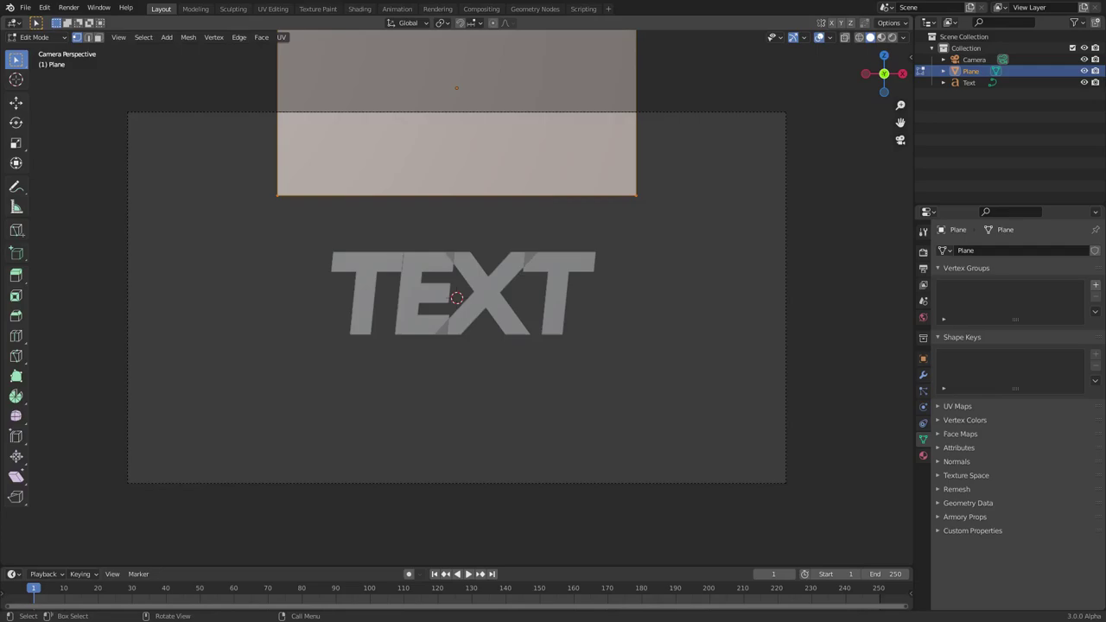
{"action": "scroll", "coordinate": [456, 298], "scroll_direction": "up", "scroll_amount": 2}
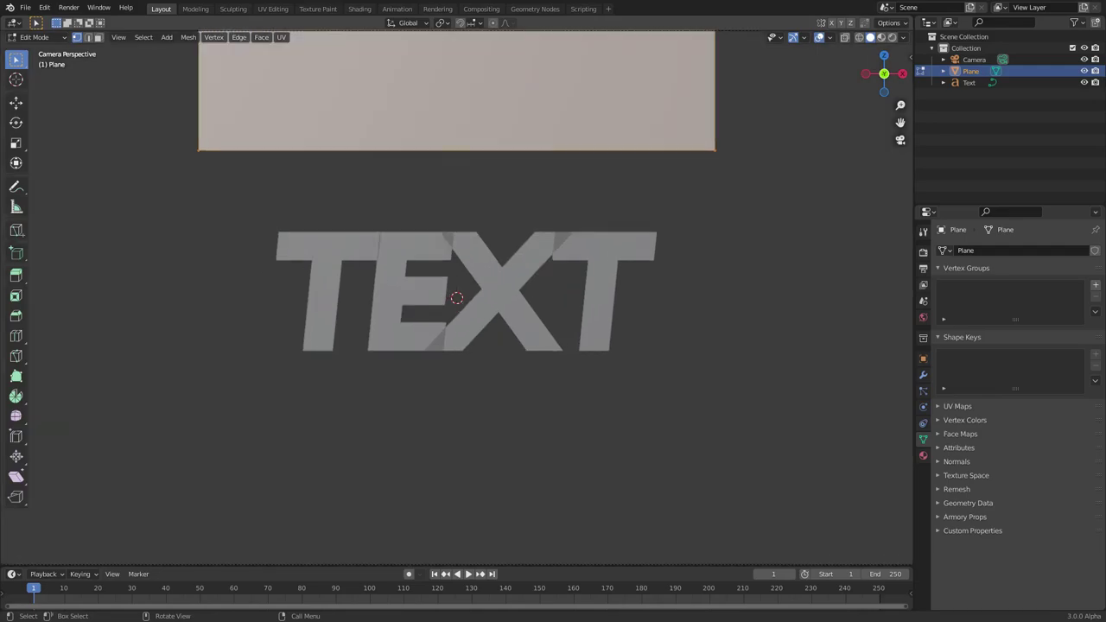
{"action": "scroll", "coordinate": [456, 298], "scroll_direction": "down", "scroll_amount": 1}
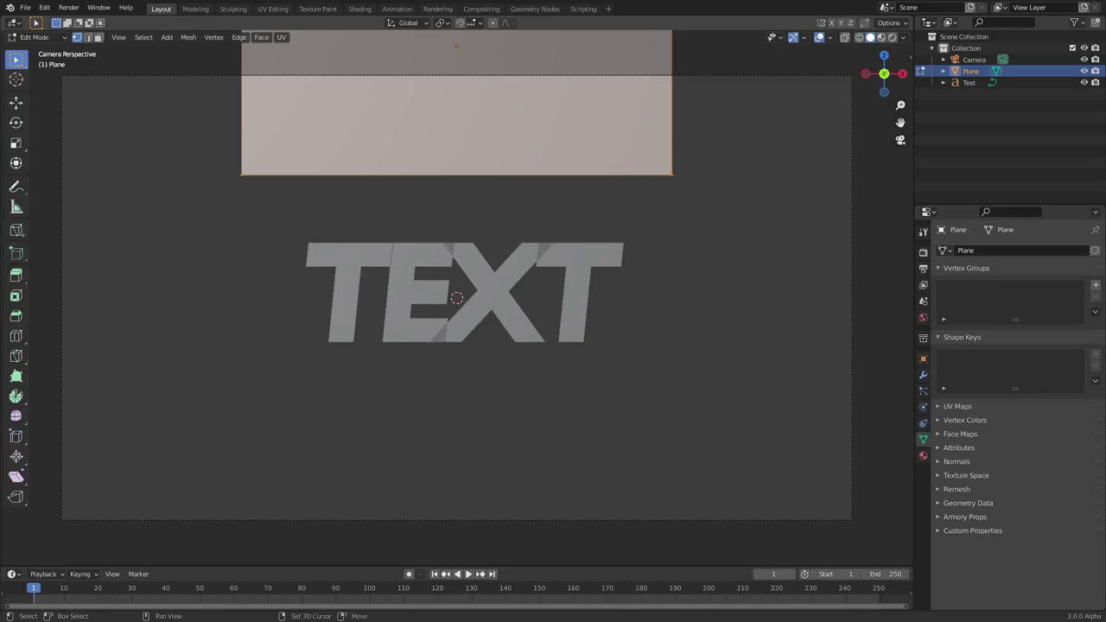
{"action": "middle_click_drag", "start_coordinate": [456, 297], "coordinate": [458, 518], "text": "shift"}
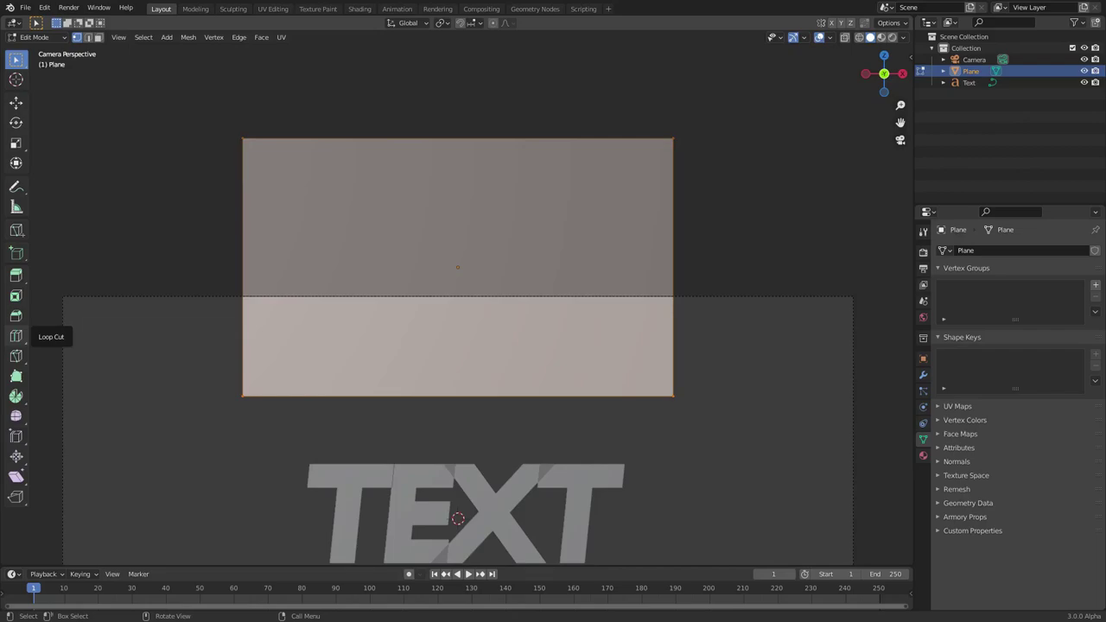
{"action": "left_click", "coordinate": [16, 336]}
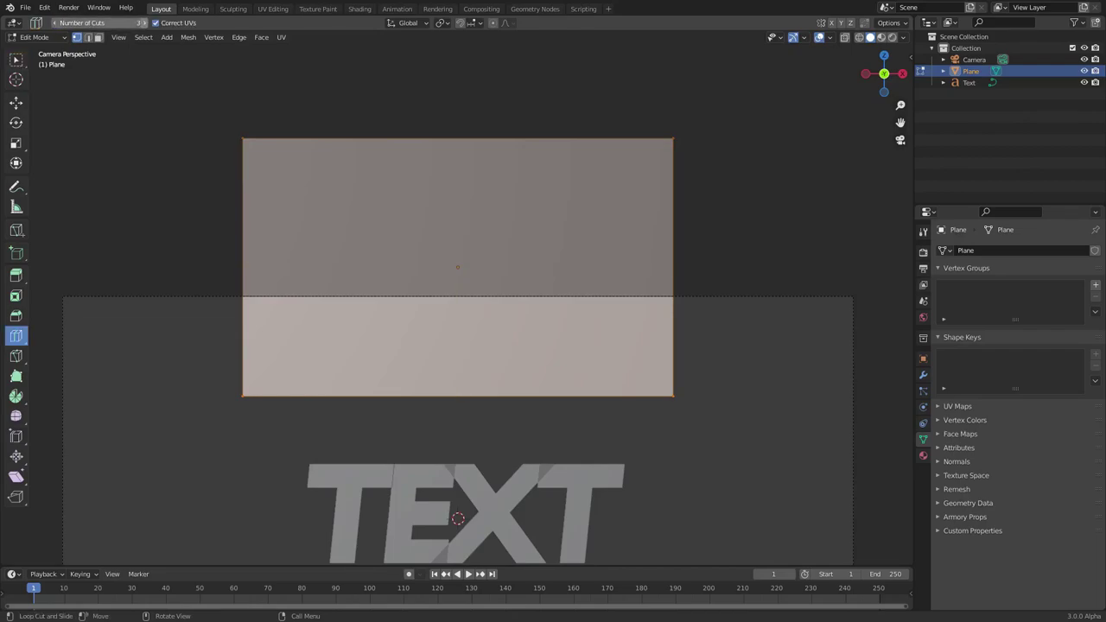
{"action": "left_click", "coordinate": [143, 23]}
{"action": "left_click", "coordinate": [144, 23]}
{"action": "left_click", "coordinate": [143, 23]}
{"action": "left_click", "coordinate": [144, 24]}
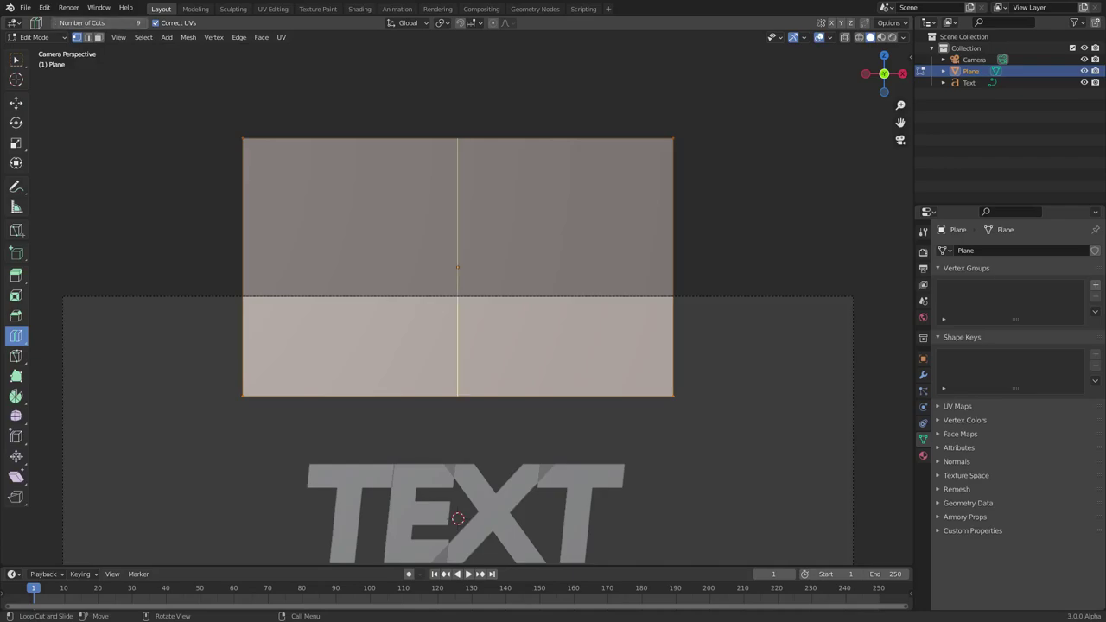
{"action": "left_click", "coordinate": [458, 147]}
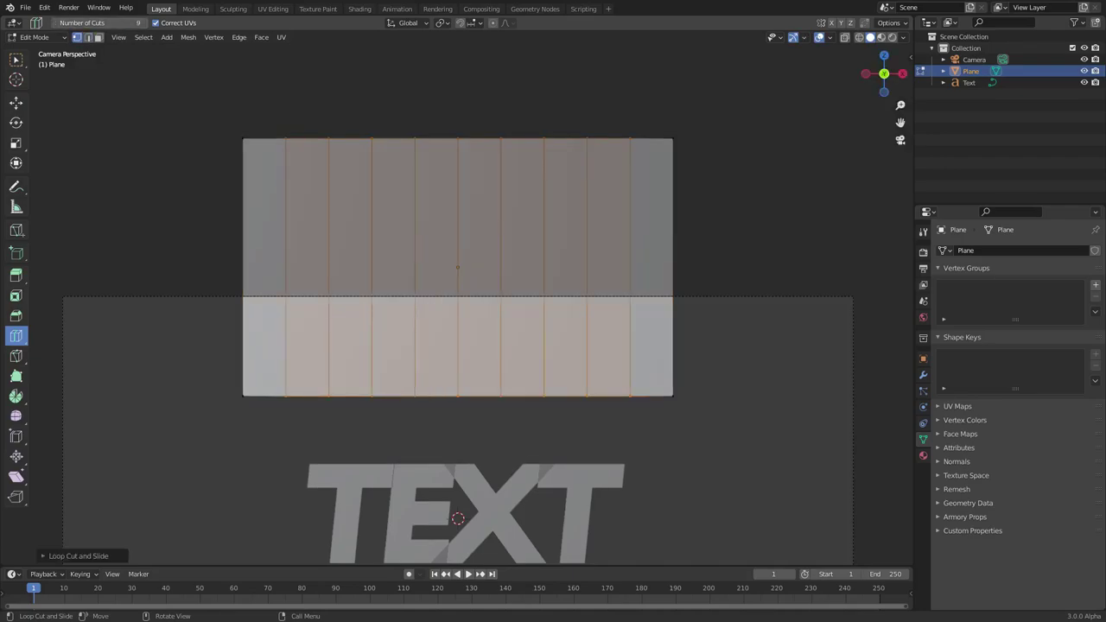
{"action": "middle_click_drag", "start_coordinate": [458, 518], "coordinate": [451, 341], "text": "shift"}
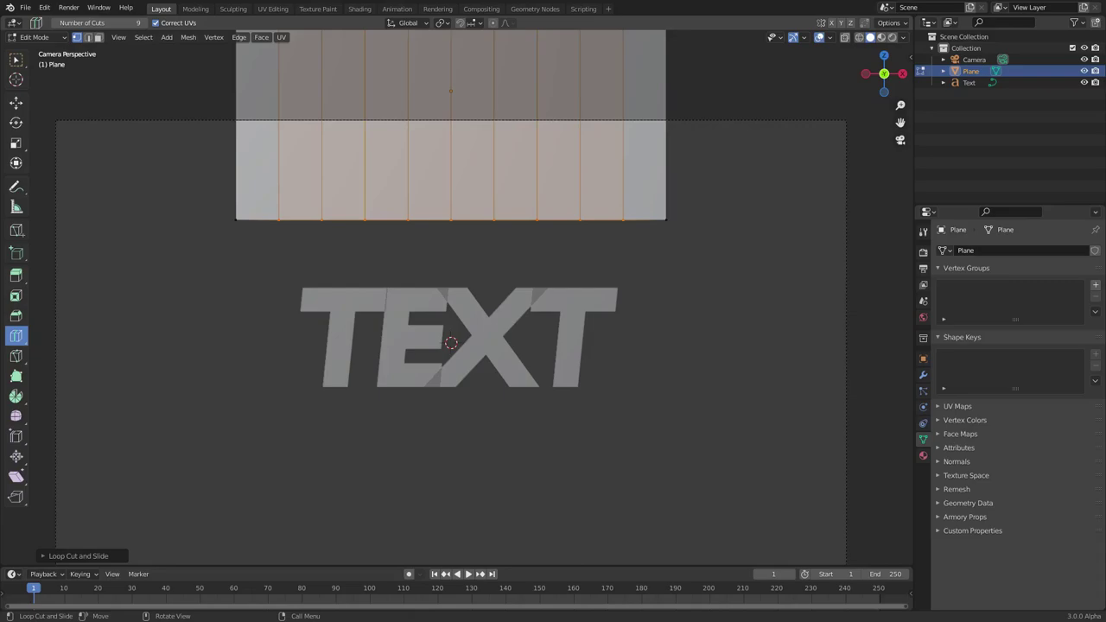
{"action": "left_click", "coordinate": [16, 59]}
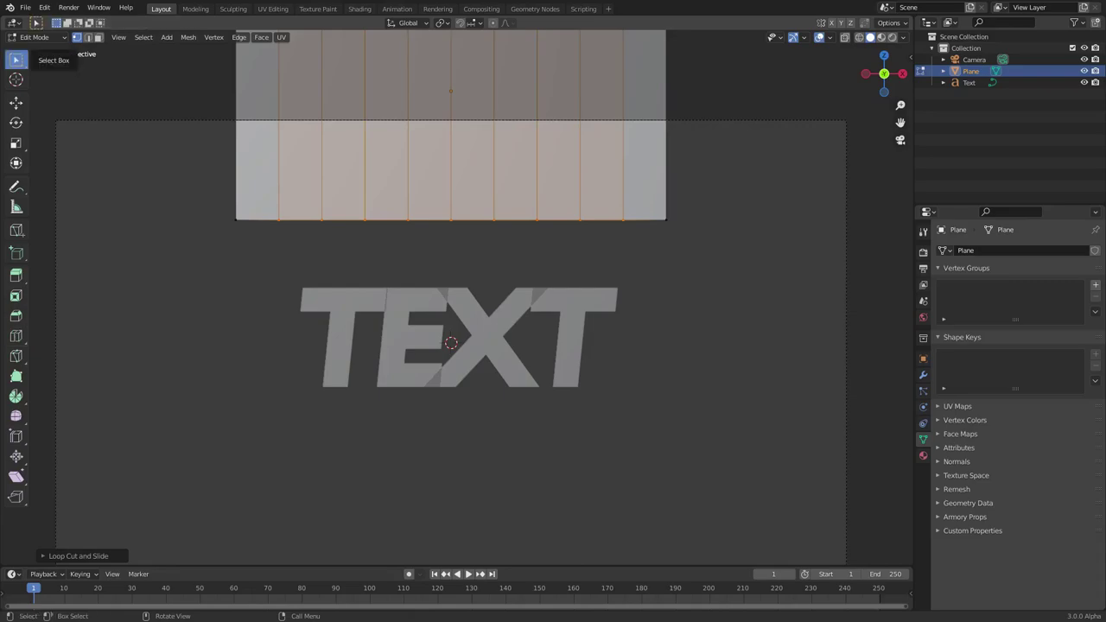
Step: Move the second vertex from the left on the plane's lower edge downward along the global Z axis
{"action": "left_click", "coordinate": [278, 220]}
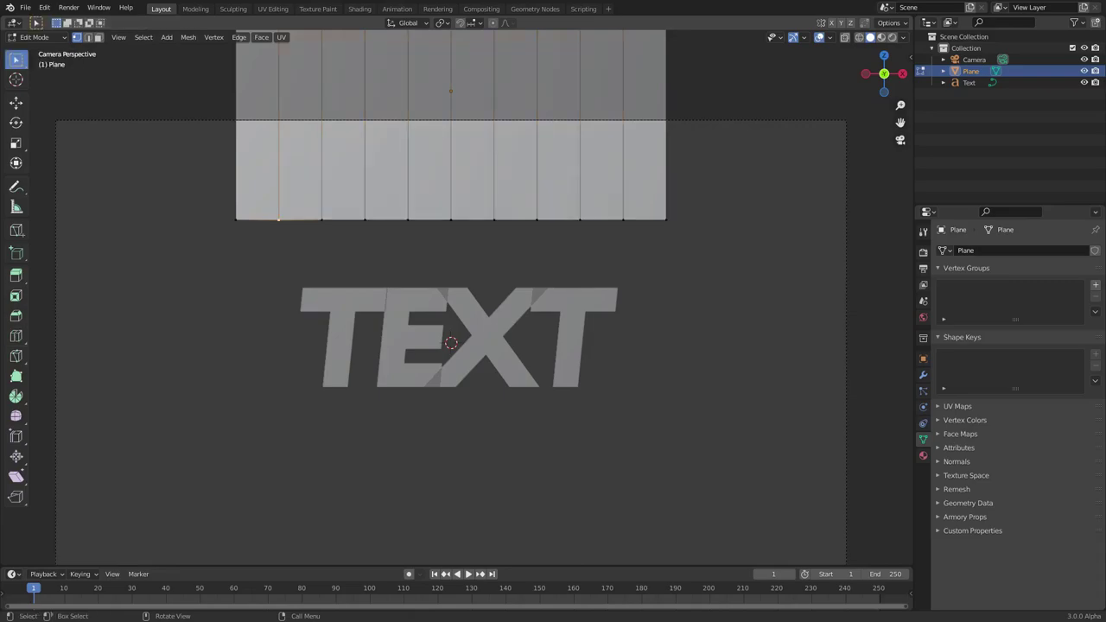
{"action": "key", "text": "g"}
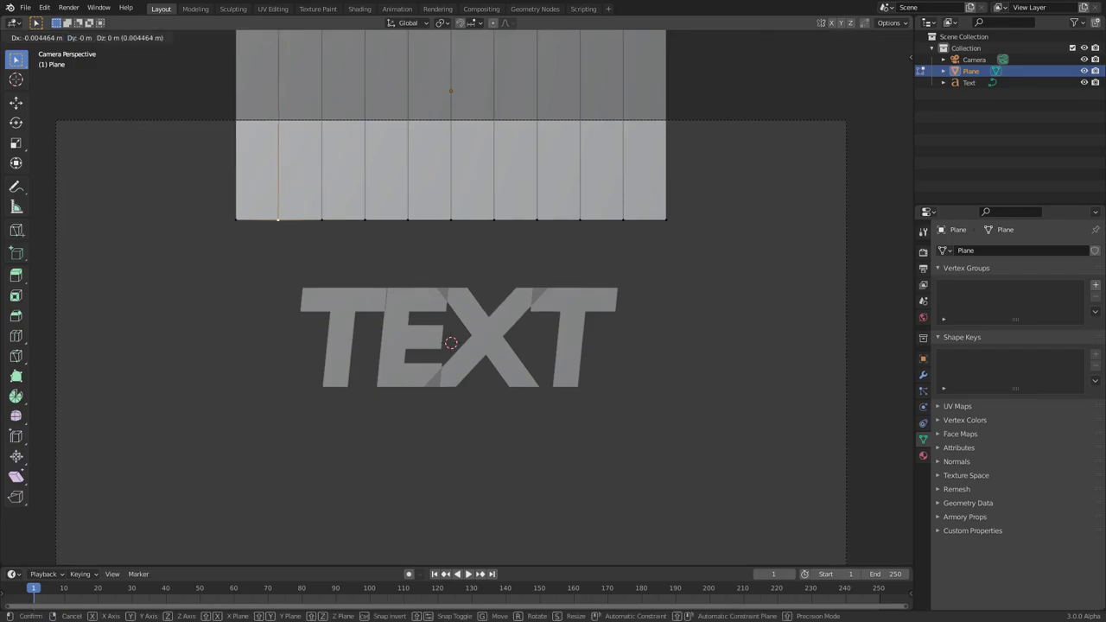
{"action": "key", "text": "z"}
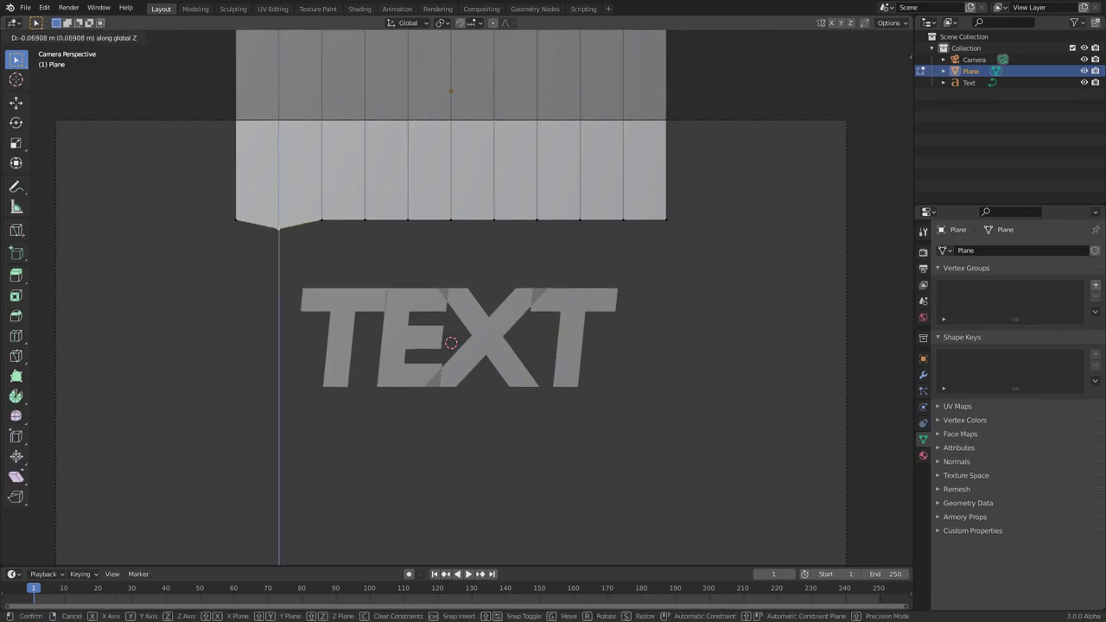
{"action": "key", "text": "Return"}
Step: Raise the third vertex from the left on the lower edge about 0.3 m and lower the fourth about 0.23 m
{"action": "left_click", "coordinate": [322, 220]}
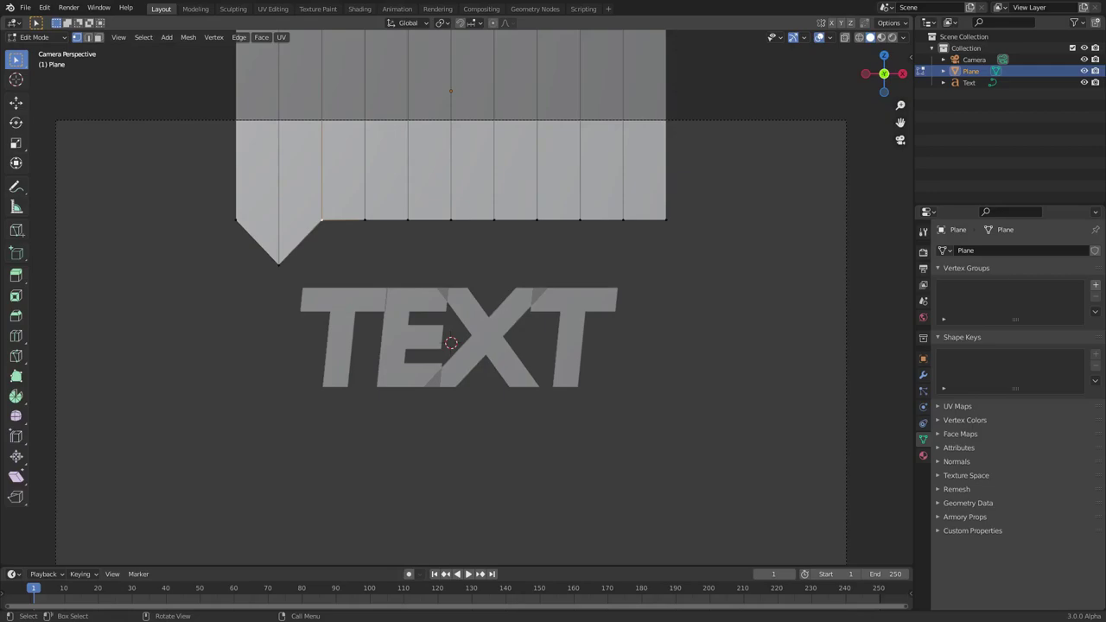
{"action": "key", "text": "g"}
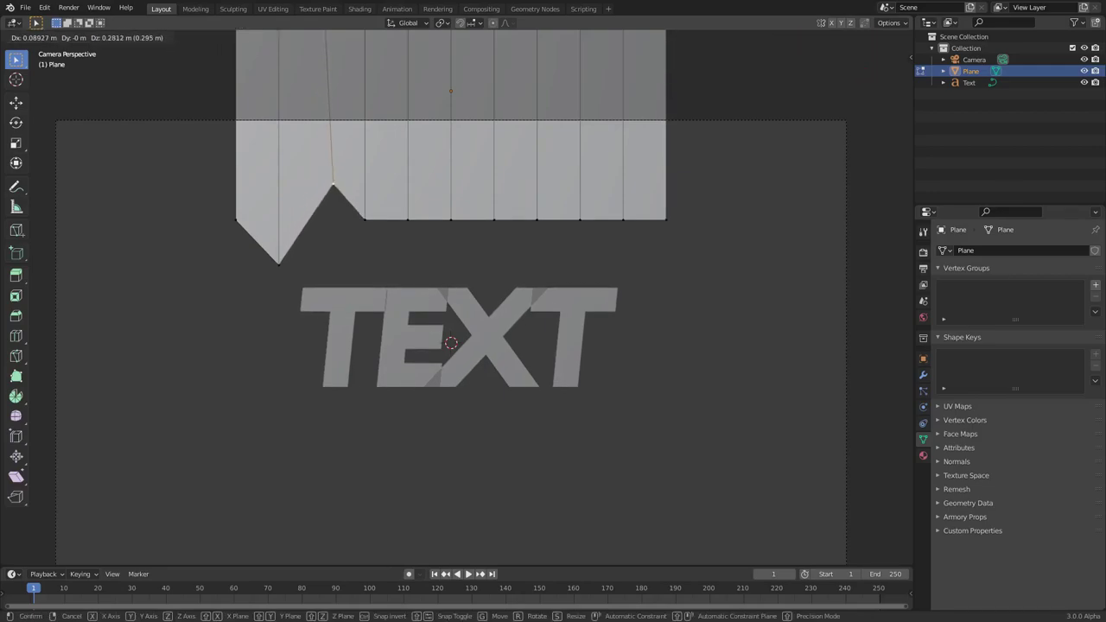
{"action": "key", "text": "Return"}
{"action": "left_click", "coordinate": [365, 220]}
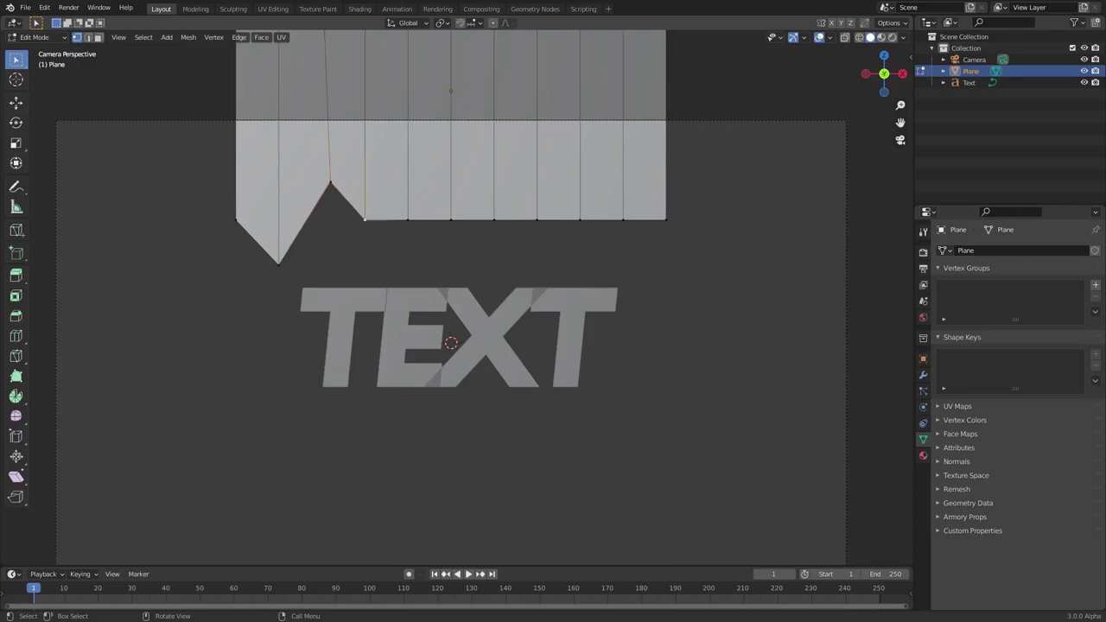
{"action": "key", "text": "g"}
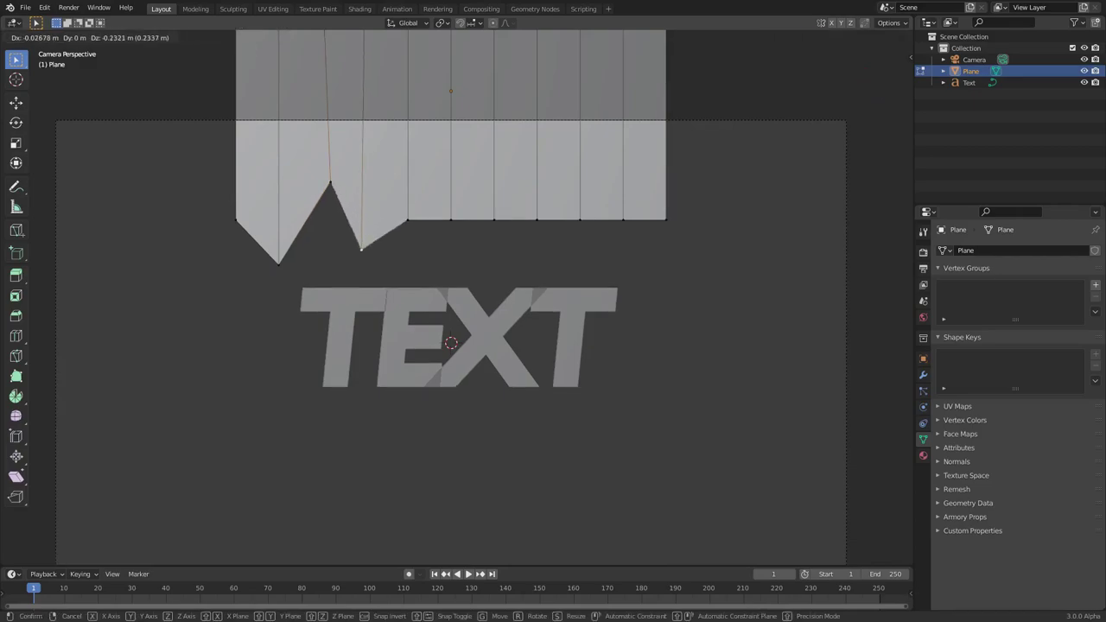
{"action": "key", "text": "Return"}
Step: Raise the fifth vertex from the left on the lower edge very slightly and lower the middle vertex a little
{"action": "left_click", "coordinate": [407, 220]}
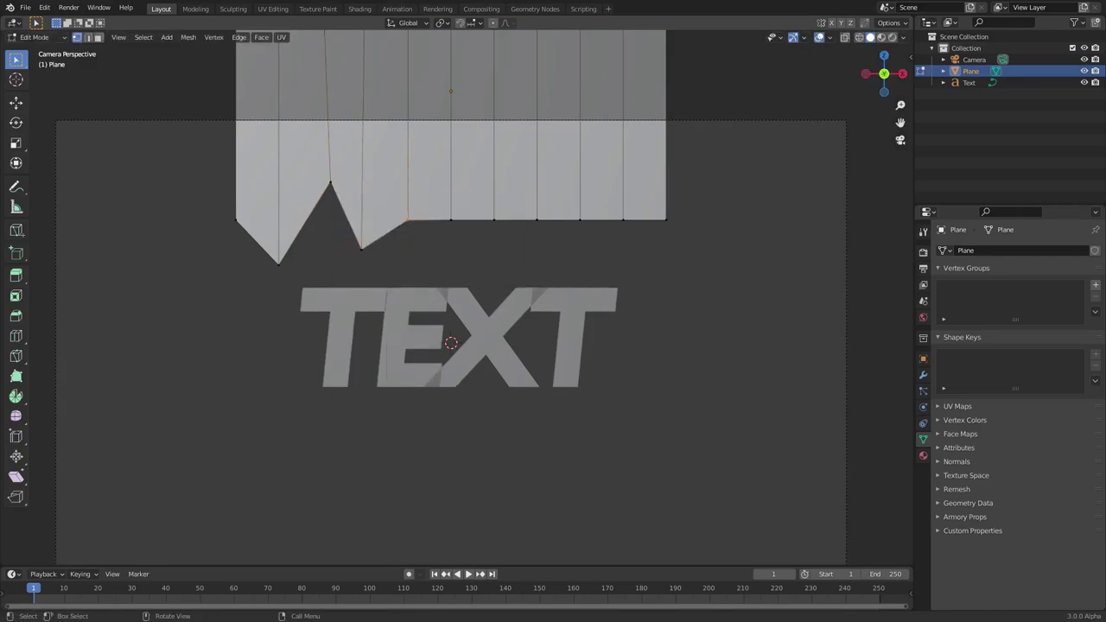
{"action": "key", "text": "g"}
{"action": "left_click", "coordinate": [408, 216]}
{"action": "left_click", "coordinate": [451, 219]}
{"action": "left_click", "coordinate": [451, 219]}
{"action": "key", "text": "g"}
{"action": "left_click", "coordinate": [453, 232]}
Step: Raise the seventh vertex from the left on the lower edge and lower the eighth about 0.3 m to form a drip
{"action": "left_click", "coordinate": [494, 220]}
{"action": "key", "text": "g"}
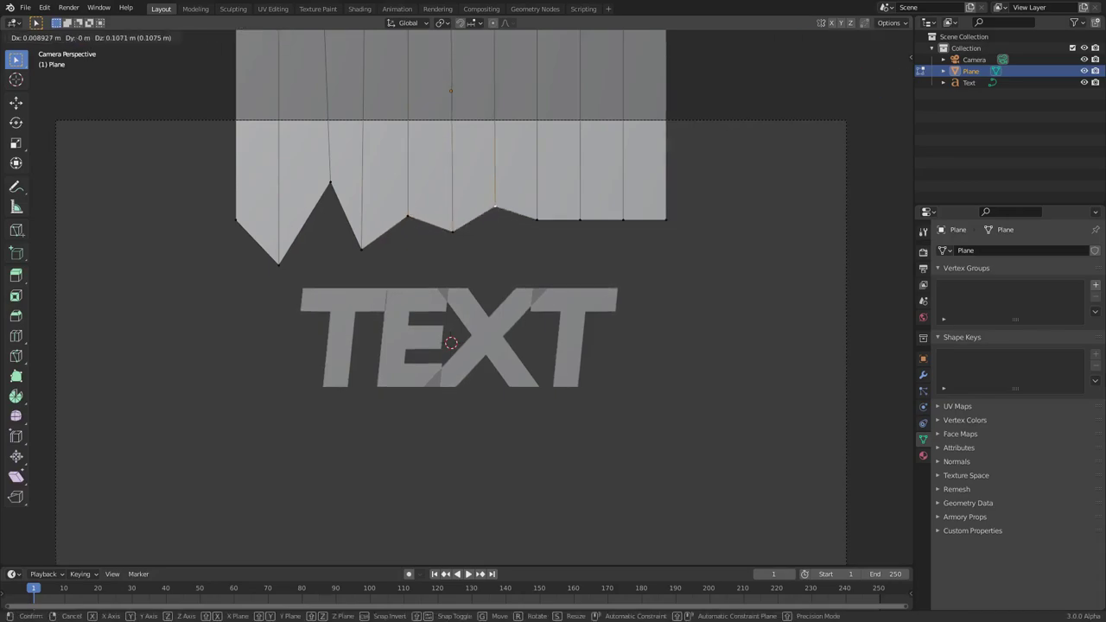
{"action": "key", "text": "Return"}
{"action": "left_click", "coordinate": [535, 219]}
{"action": "key", "text": "g"}
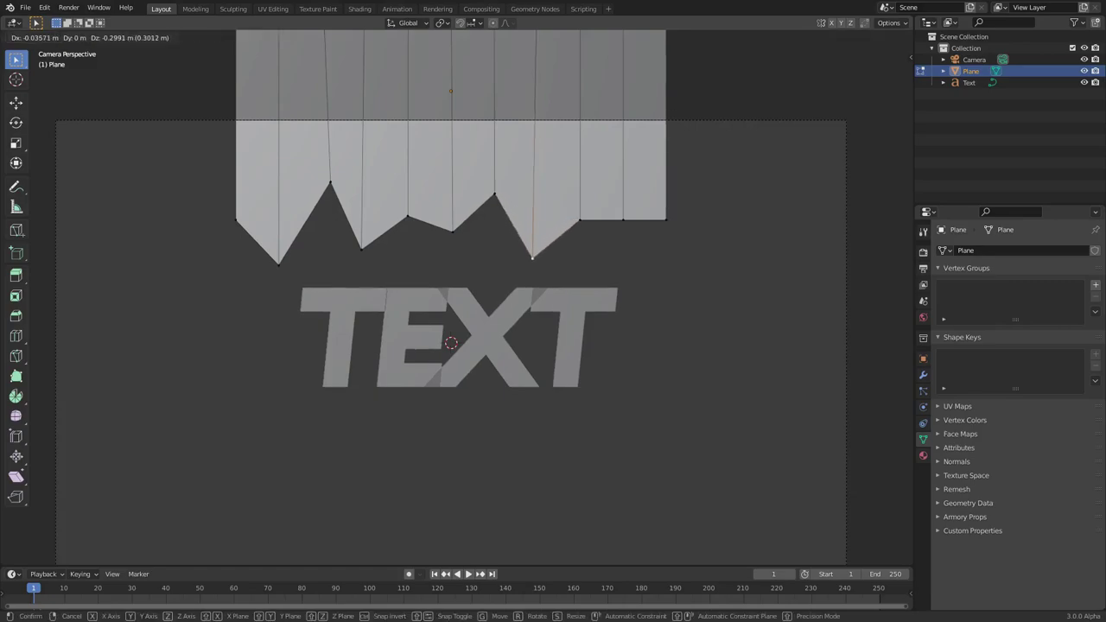
{"action": "key", "text": "Return"}
{"action": "right_click", "coordinate": [510, 202]}
{"action": "key", "text": "Escape"}
Step: Lower the ninth vertex from the left on the lower edge slightly and raise the tenth into a peak
{"action": "left_click", "coordinate": [579, 220]}
{"action": "key", "text": "g"}
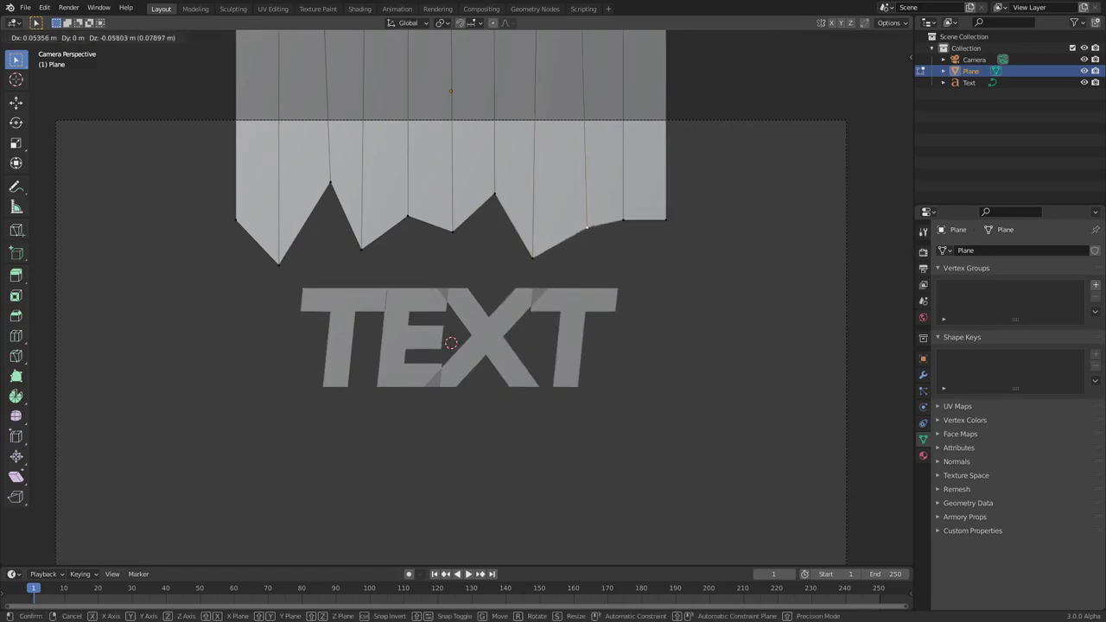
{"action": "left_click", "coordinate": [589, 239]}
{"action": "left_click", "coordinate": [619, 255]}
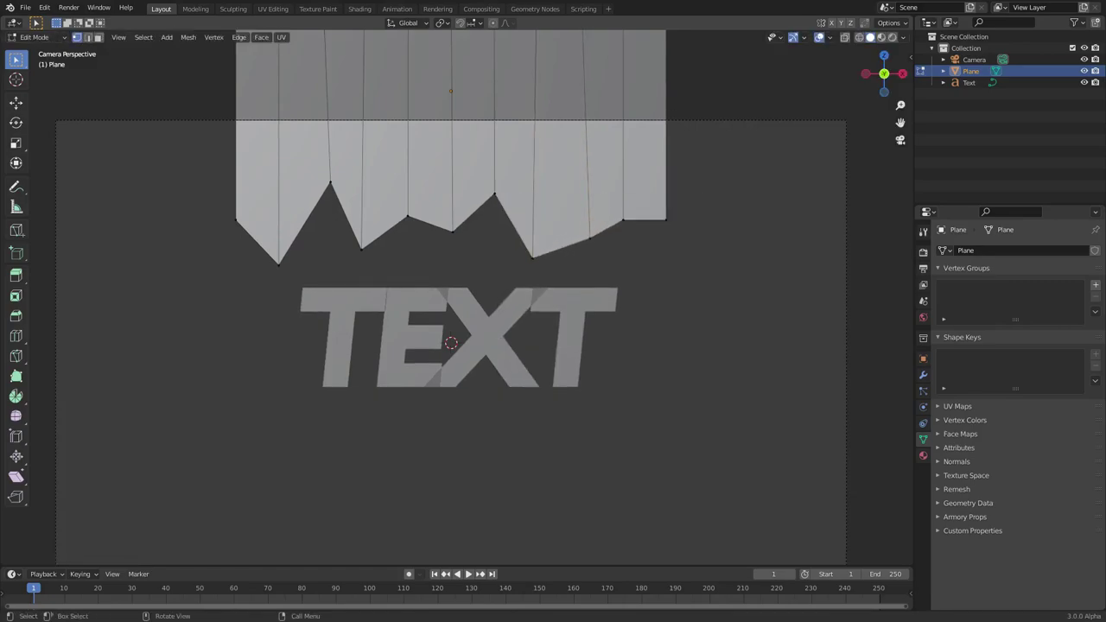
{"action": "left_click", "coordinate": [623, 221]}
{"action": "key", "text": "g"}
{"action": "left_click", "coordinate": [624, 178]}
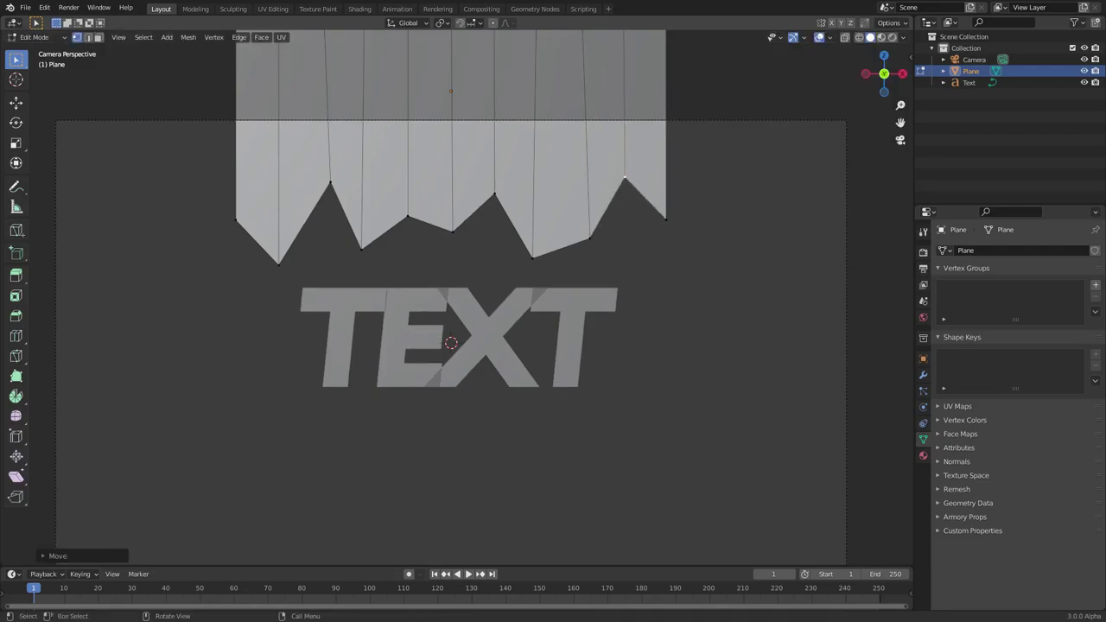
Step: Move the plane's lower right and lower left corner vertices slightly outward, and return to Object Mode
{"action": "left_click", "coordinate": [666, 221]}
{"action": "key", "text": "g"}
{"action": "left_click", "coordinate": [680, 213]}
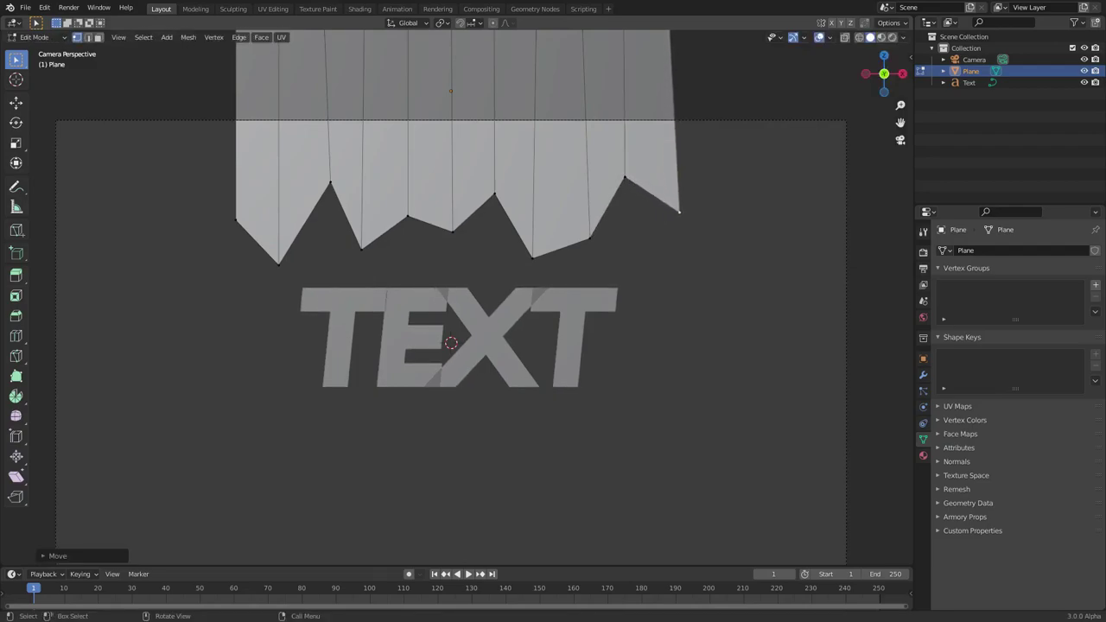
{"action": "left_click", "coordinate": [235, 220]}
{"action": "key", "text": "g"}
{"action": "left_click", "coordinate": [220, 223]}
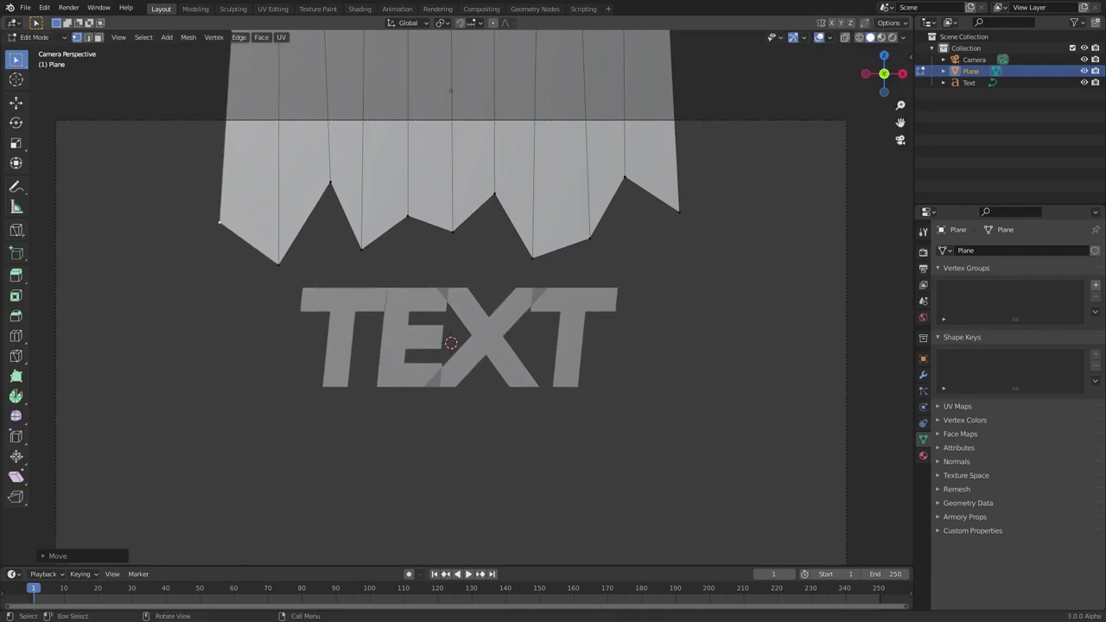
{"action": "key", "text": "Tab"}
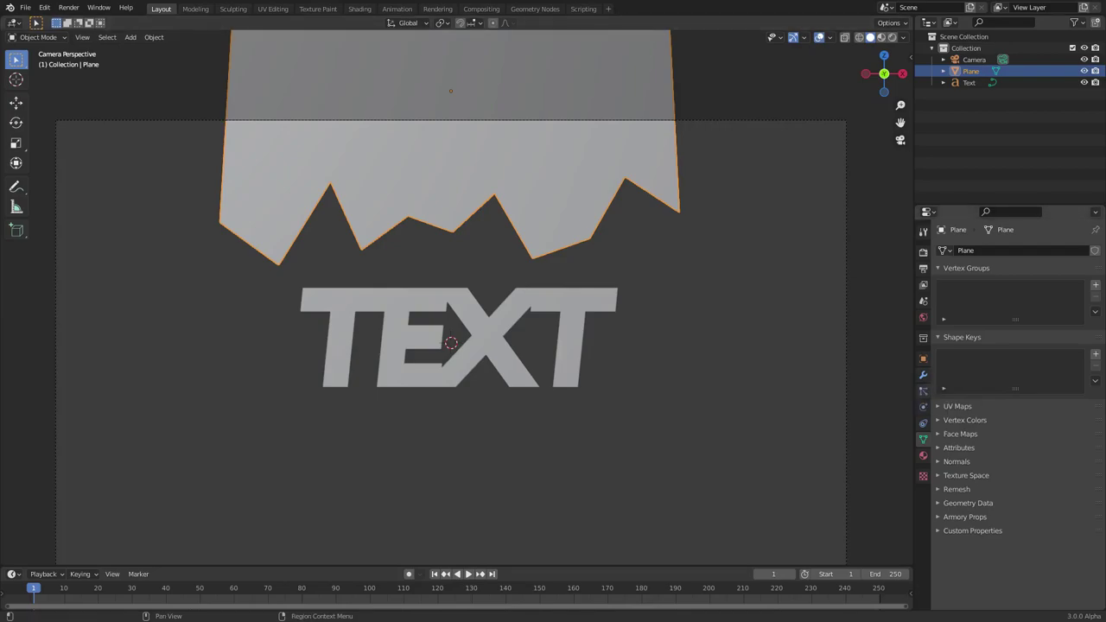
Step: Add a Subdivision Surface modifier to the plane and set its viewport levels to 3
{"action": "left_click", "coordinate": [923, 374]}
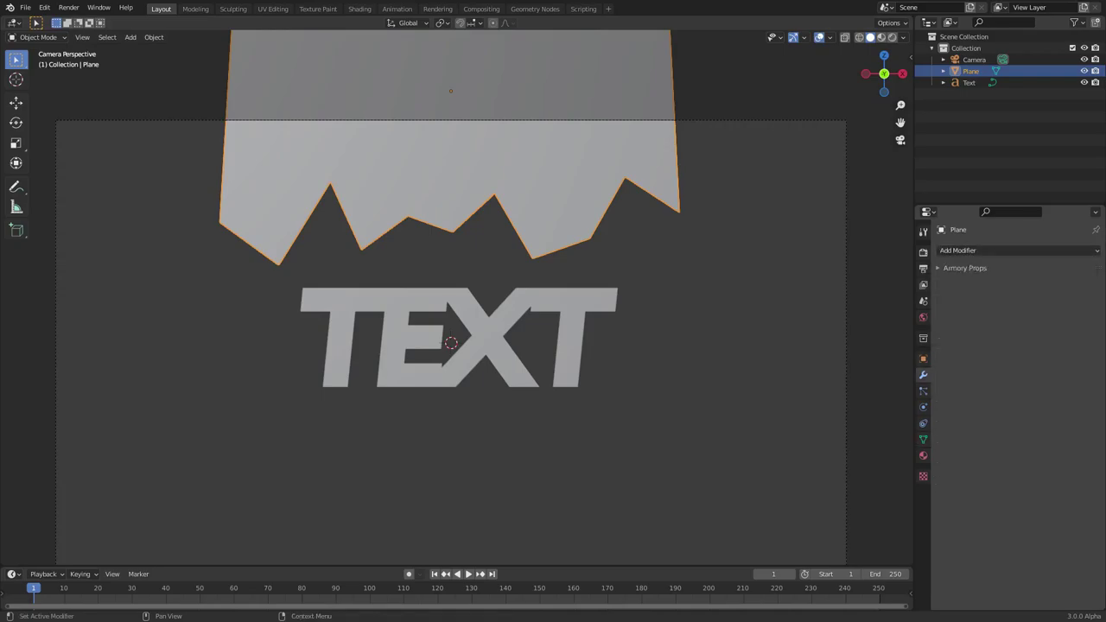
{"action": "left_click", "coordinate": [959, 249]}
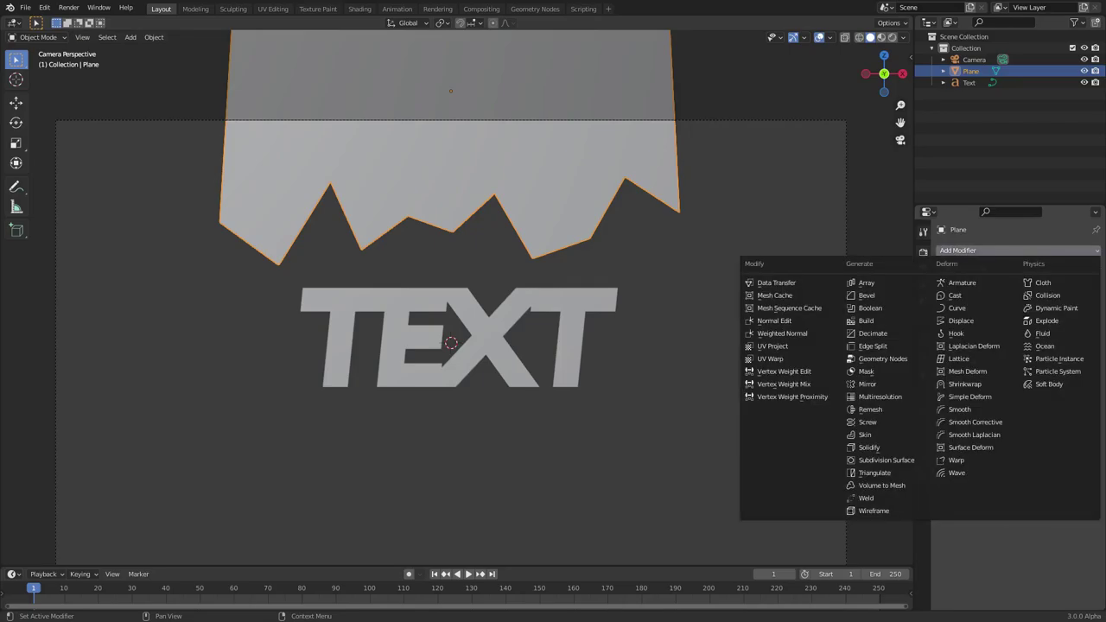
{"action": "left_click", "coordinate": [885, 460]}
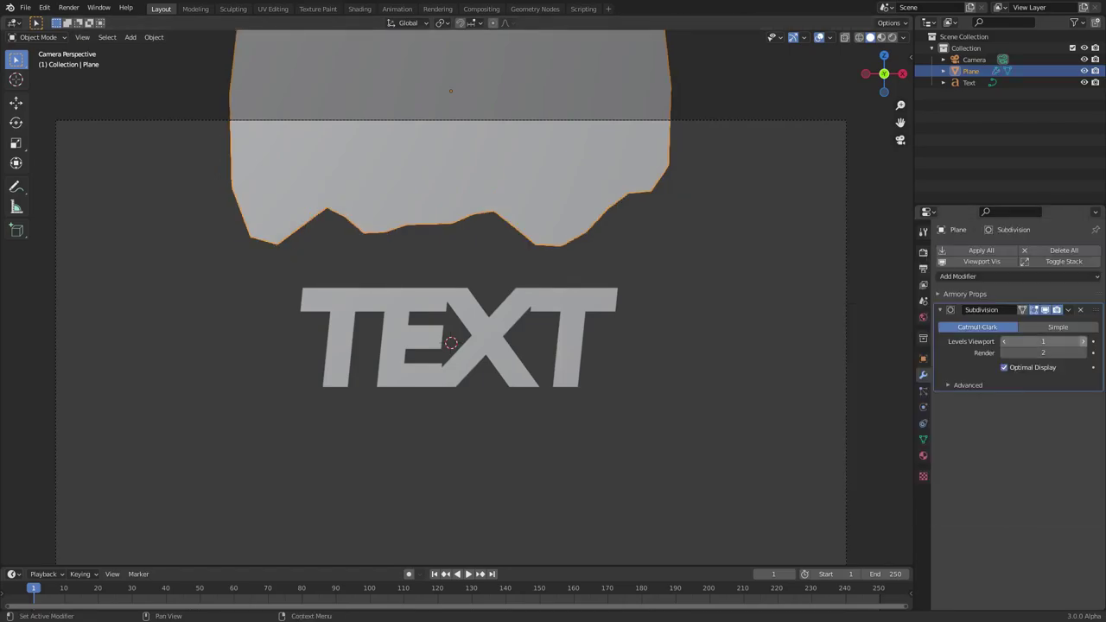
{"action": "left_click", "coordinate": [1082, 342]}
{"action": "left_click", "coordinate": [1083, 341]}
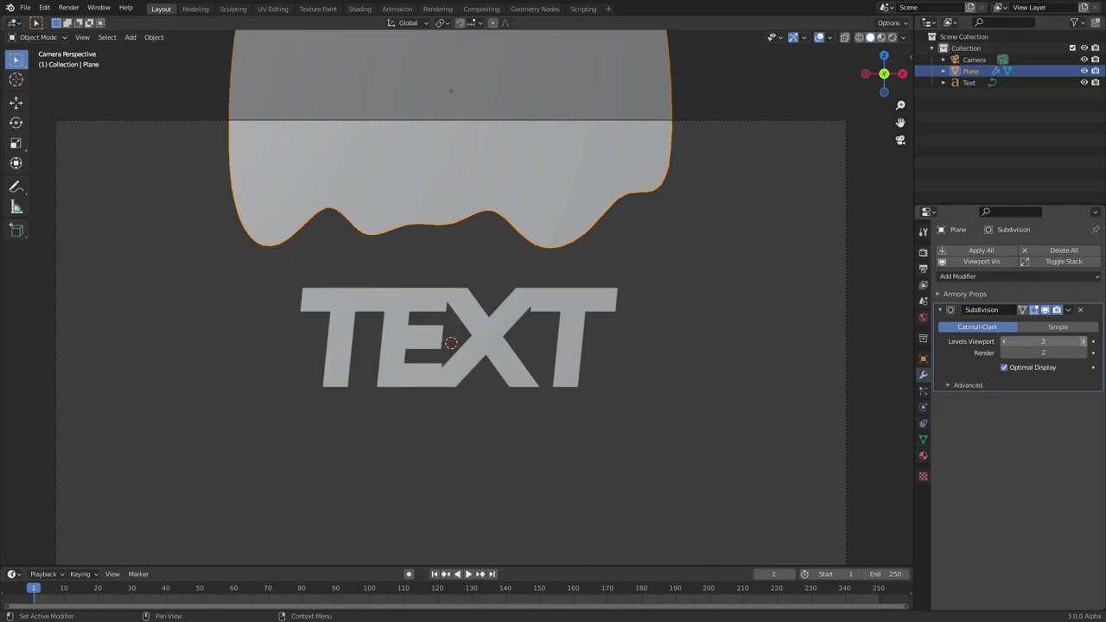
Step: Compare the smoothness of the plane's wavy edge at viewport subdivision levels 2 and 3, ending at 3
{"action": "scroll", "coordinate": [449, 294], "scroll_direction": "up", "scroll_amount": 3}
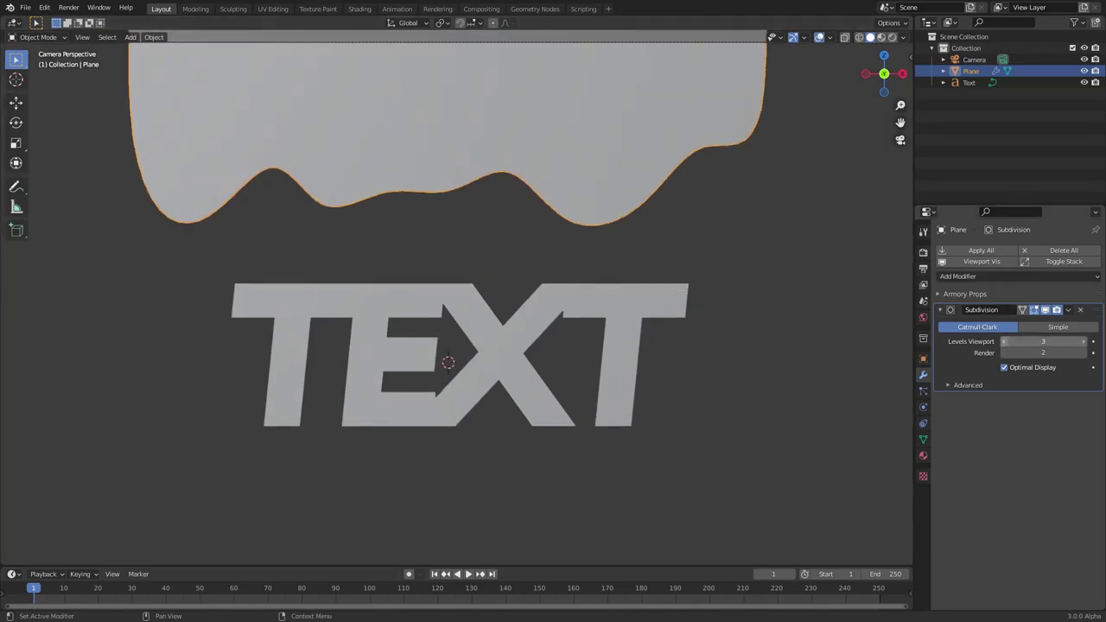
{"action": "left_click", "coordinate": [1004, 341]}
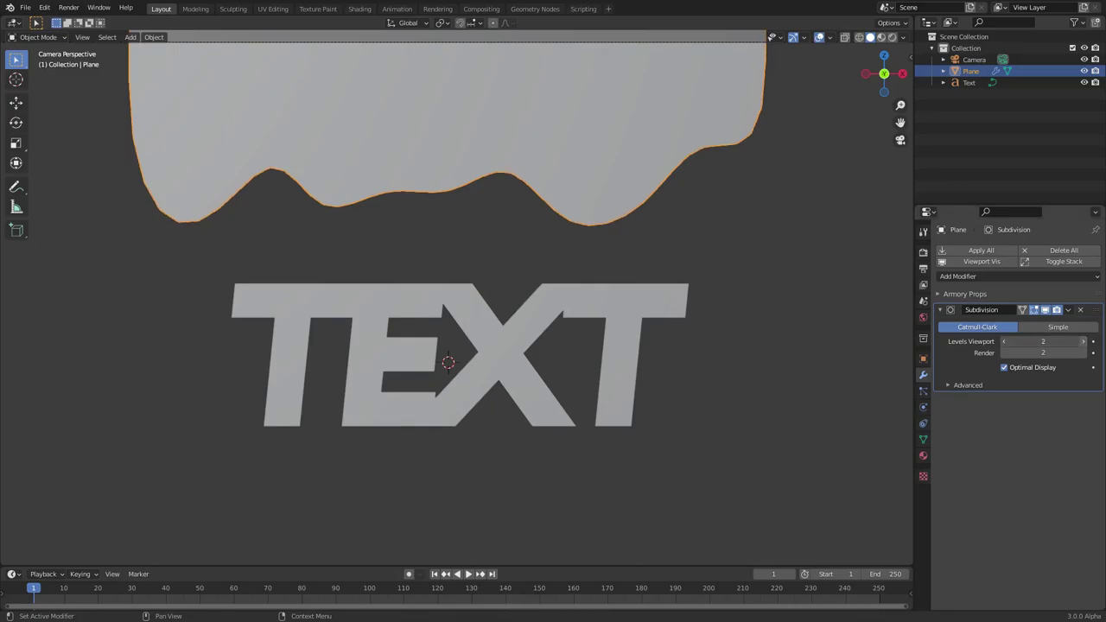
{"action": "left_click", "coordinate": [1082, 341]}
{"action": "left_click", "coordinate": [1003, 342]}
{"action": "left_click", "coordinate": [1082, 341]}
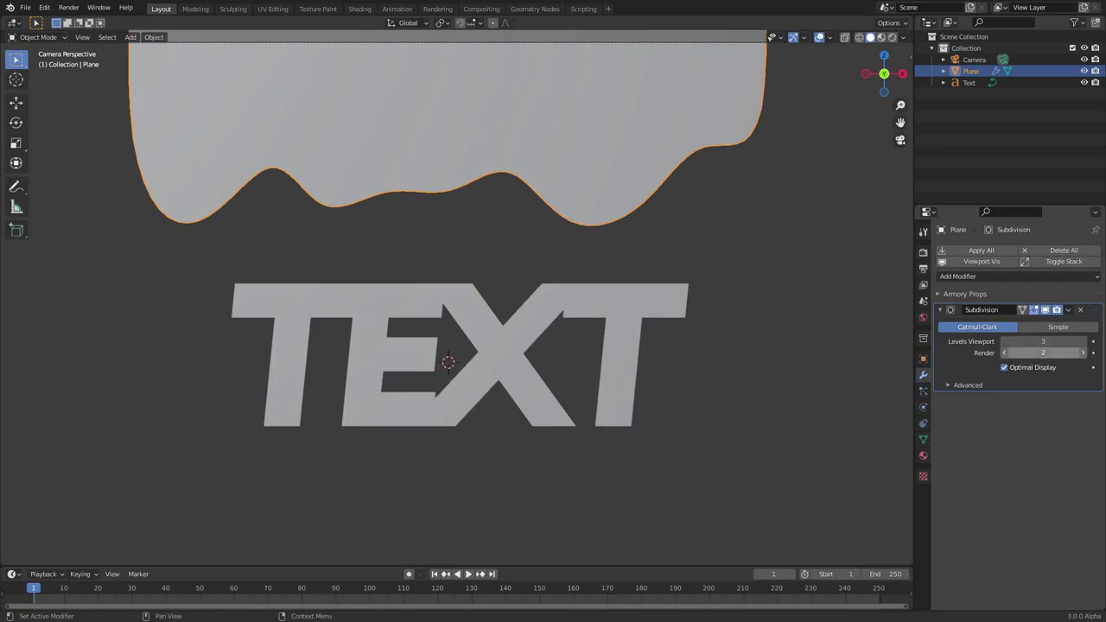
{"action": "scroll", "coordinate": [456, 297], "scroll_direction": "down", "scroll_amount": 2}
{"action": "scroll", "coordinate": [456, 297], "scroll_direction": "up", "scroll_amount": 1}
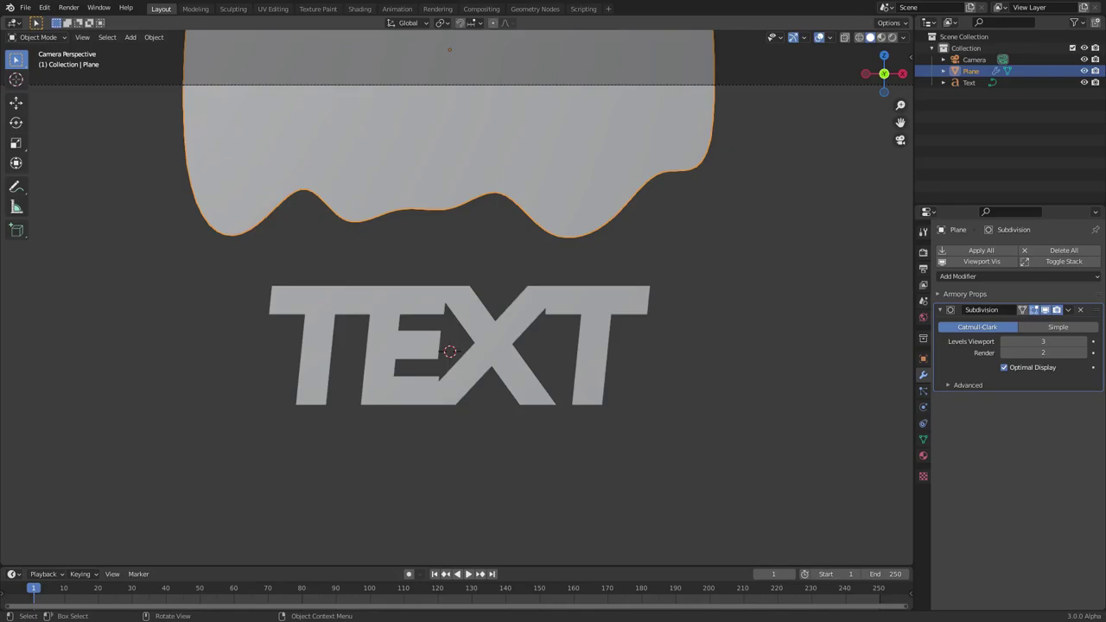
{"action": "scroll", "coordinate": [456, 298], "scroll_direction": "down", "scroll_amount": 1}
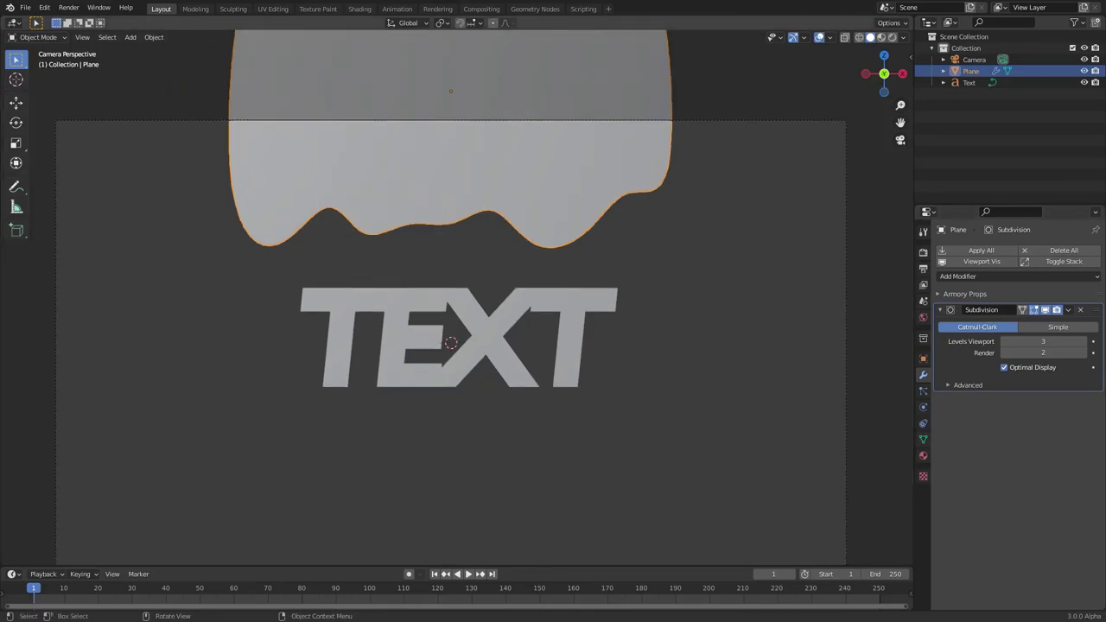
Step: Add a Basis shape key and one further shape key to the plane
{"action": "left_click", "coordinate": [923, 439]}
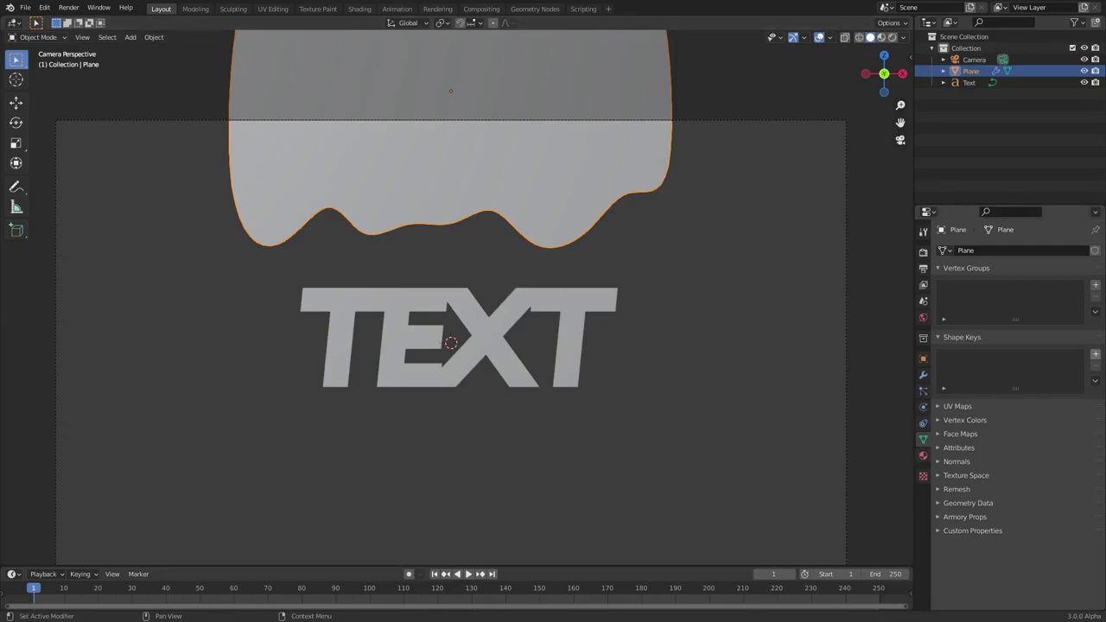
{"action": "left_click", "coordinate": [1096, 354]}
{"action": "left_click", "coordinate": [1095, 354]}
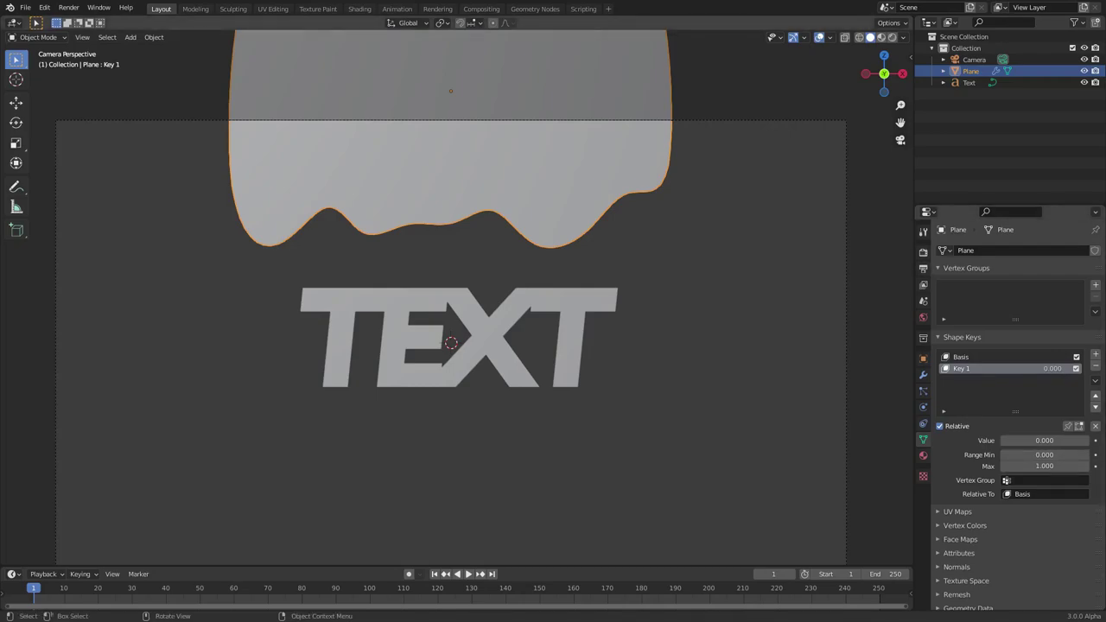
Step: In the Key 1 shape, move the lower left corner vertex about 0.55 m up and slightly inward, and return to Object Mode
{"action": "scroll", "coordinate": [451, 298], "scroll_direction": "down", "scroll_amount": 2}
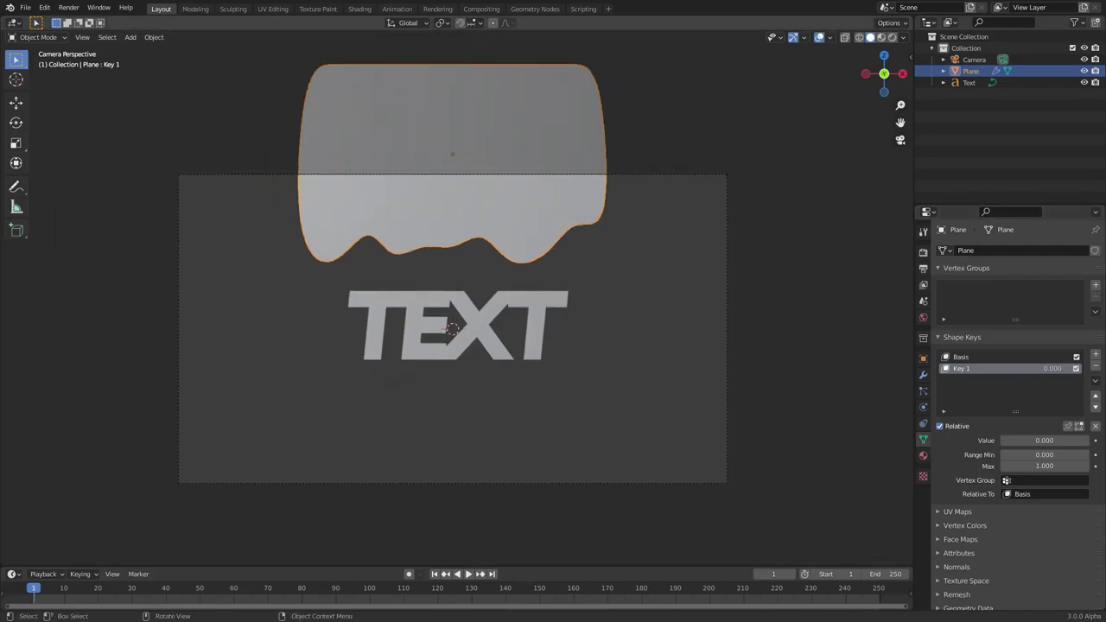
{"action": "scroll", "coordinate": [451, 329], "scroll_direction": "up", "scroll_amount": 2}
{"action": "key", "text": "Tab"}
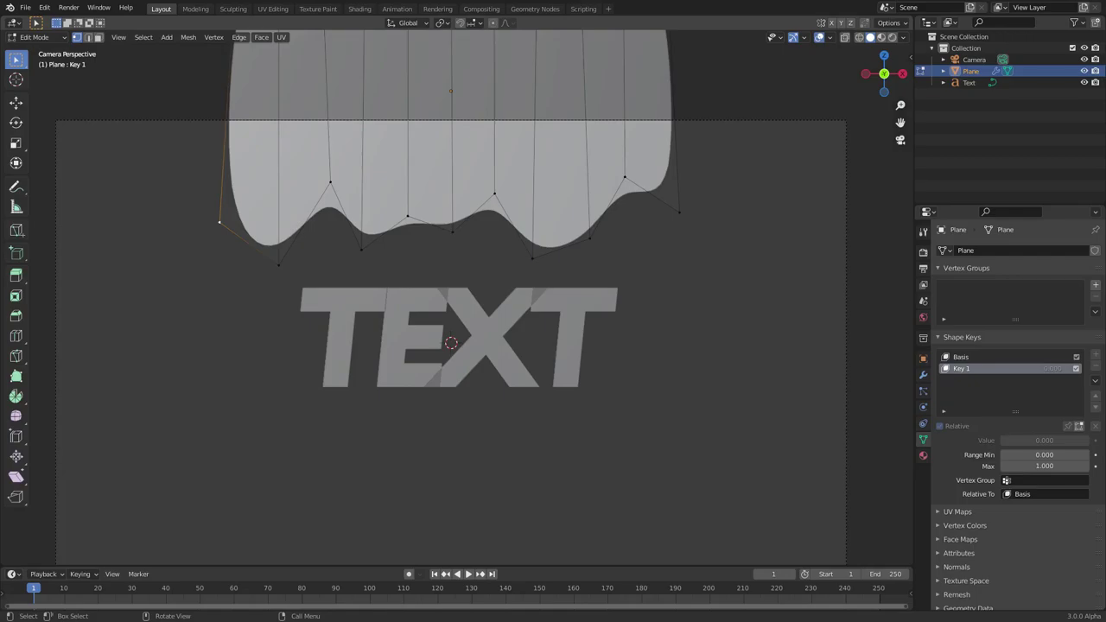
{"action": "key", "text": "g"}
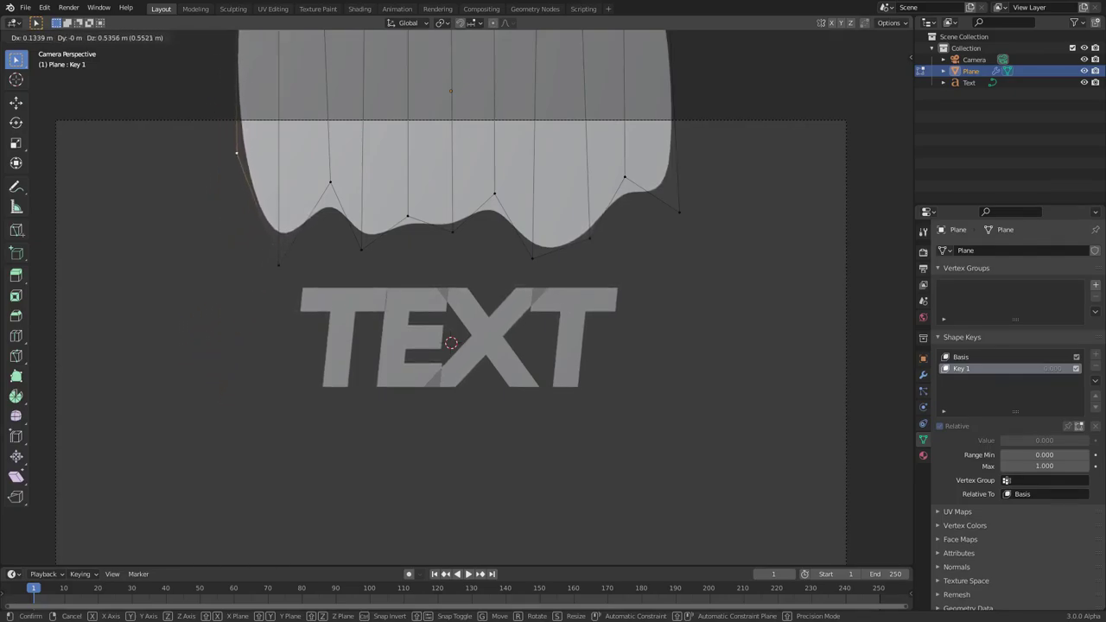
{"action": "key", "text": "Return"}
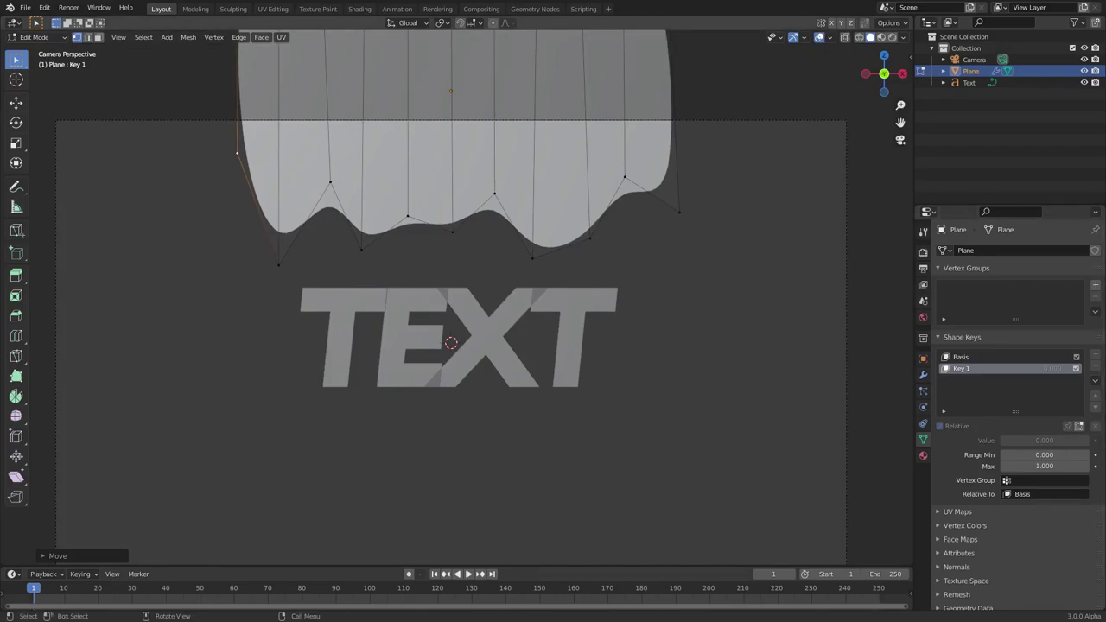
{"action": "key", "text": "Tab"}
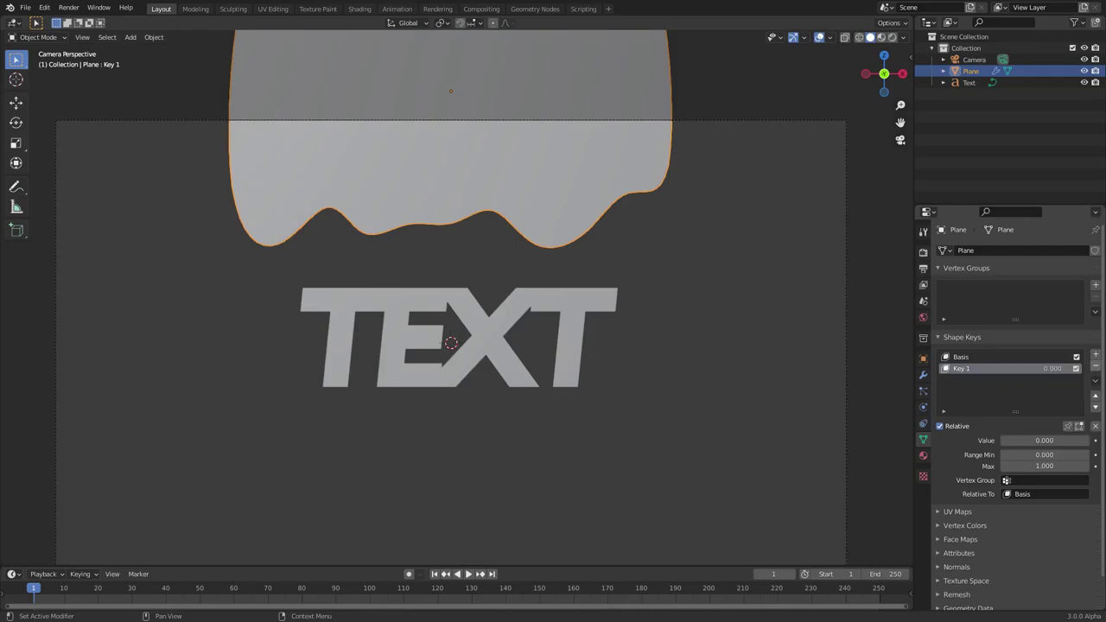
Step: Add the Key 2 shape key and, in it, move the second vertex from the left on the wavy edge down below the text
{"action": "left_click", "coordinate": [1095, 355]}
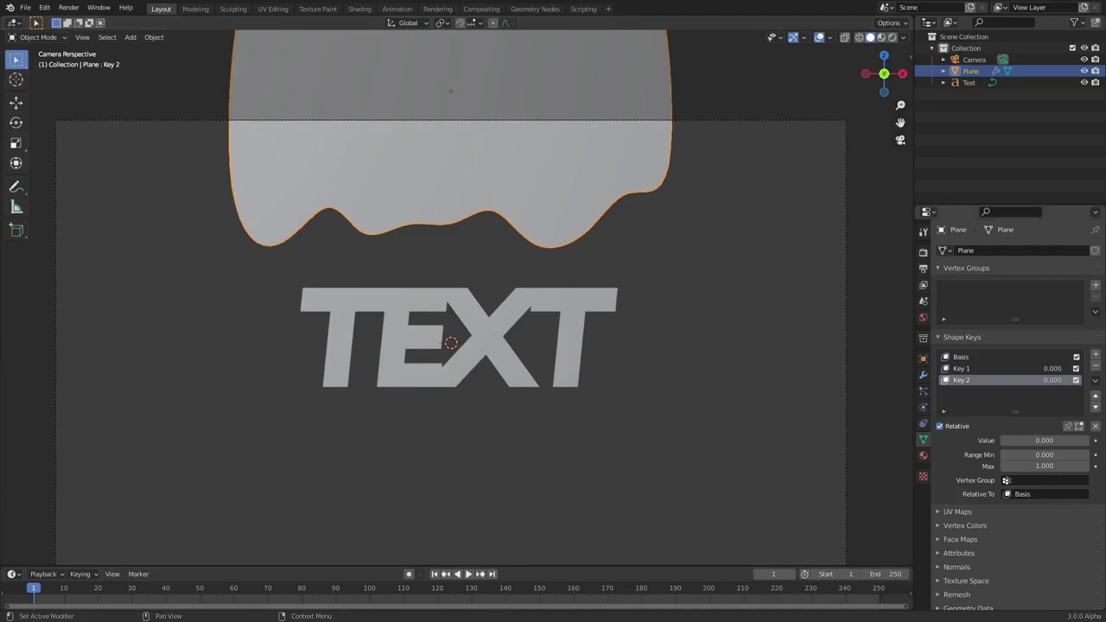
{"action": "key", "text": "Tab"}
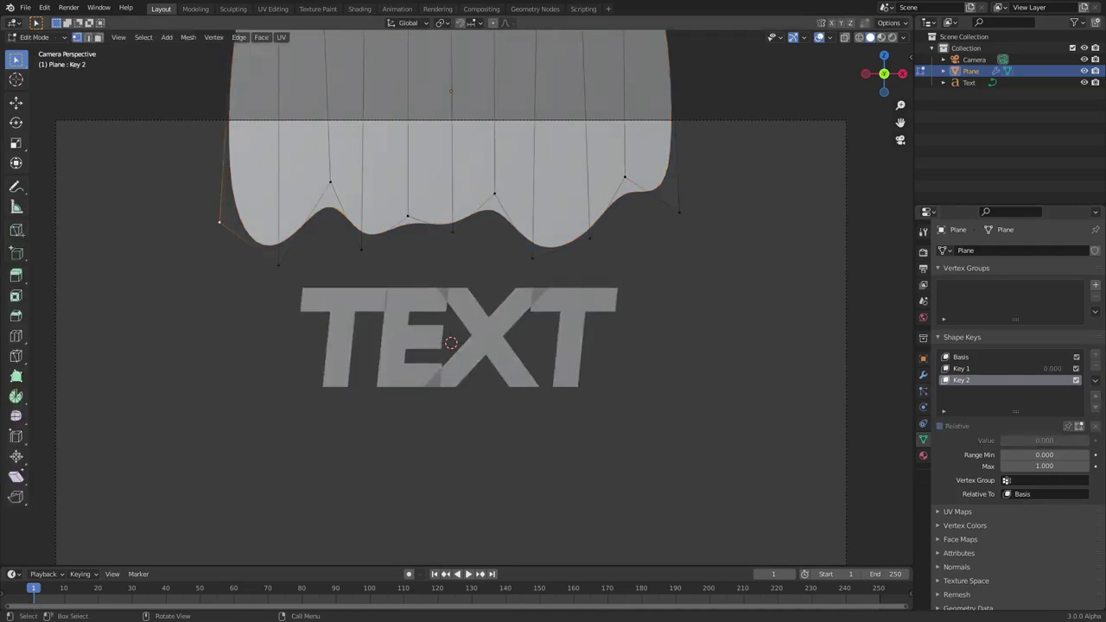
{"action": "key", "text": "alt+a"}
{"action": "left_click", "coordinate": [278, 265]}
{"action": "key", "text": "g"}
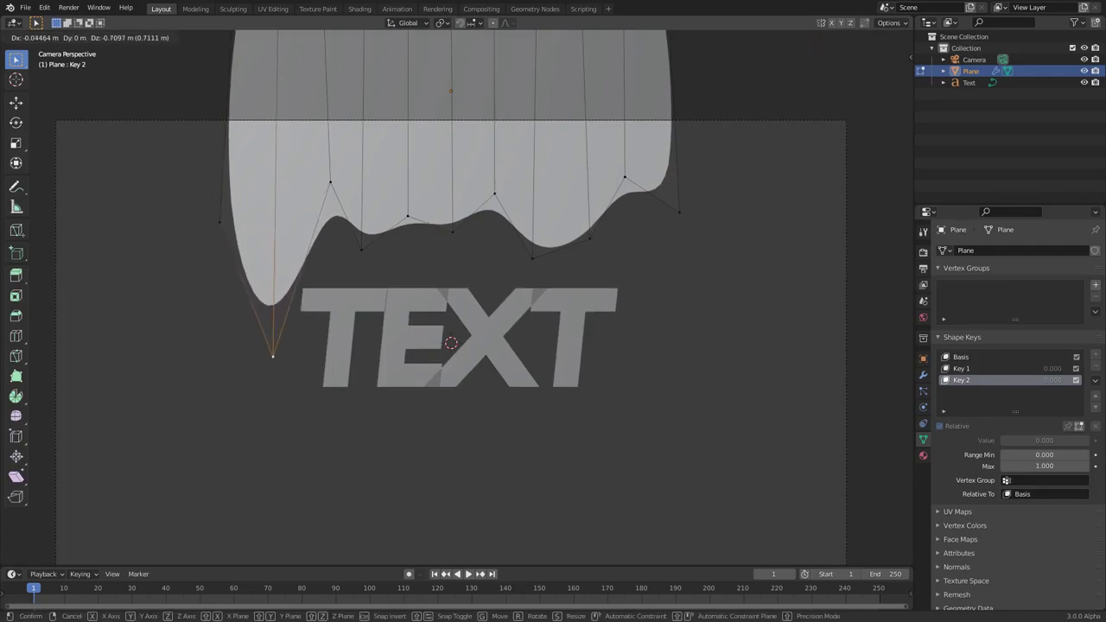
{"action": "key", "text": "Return"}
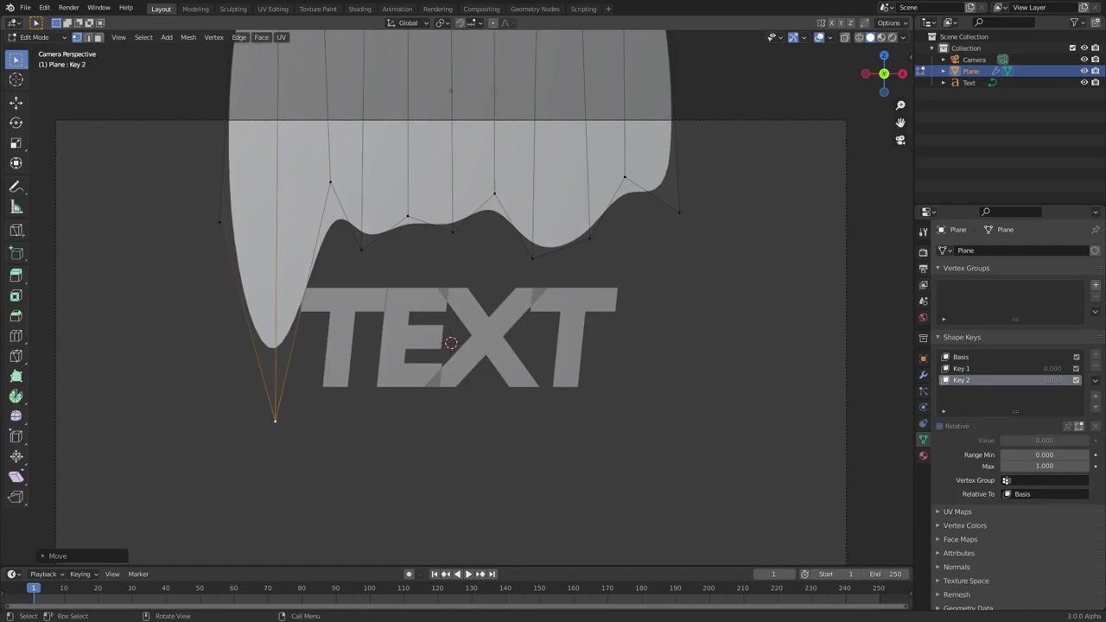
{"action": "key", "text": "e"}
{"action": "key", "text": "Escape"}
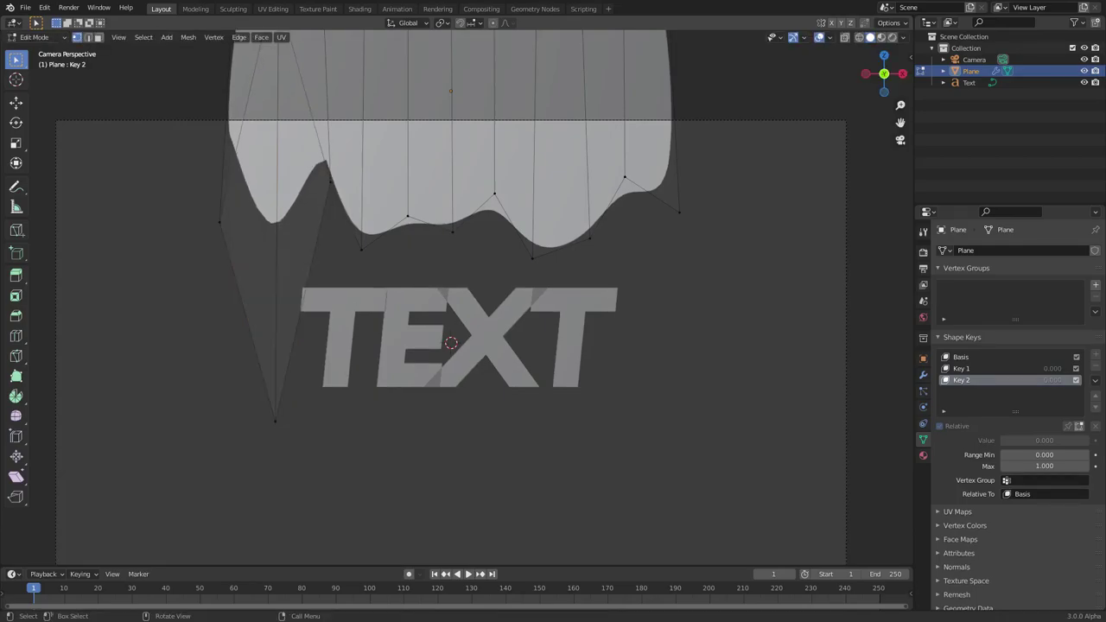
{"action": "key", "text": "ctrl+z"}
Step: Nudge the lowered Key 2 vertex about 0.02 m to the right and return to Object Mode
{"action": "key", "text": "g"}
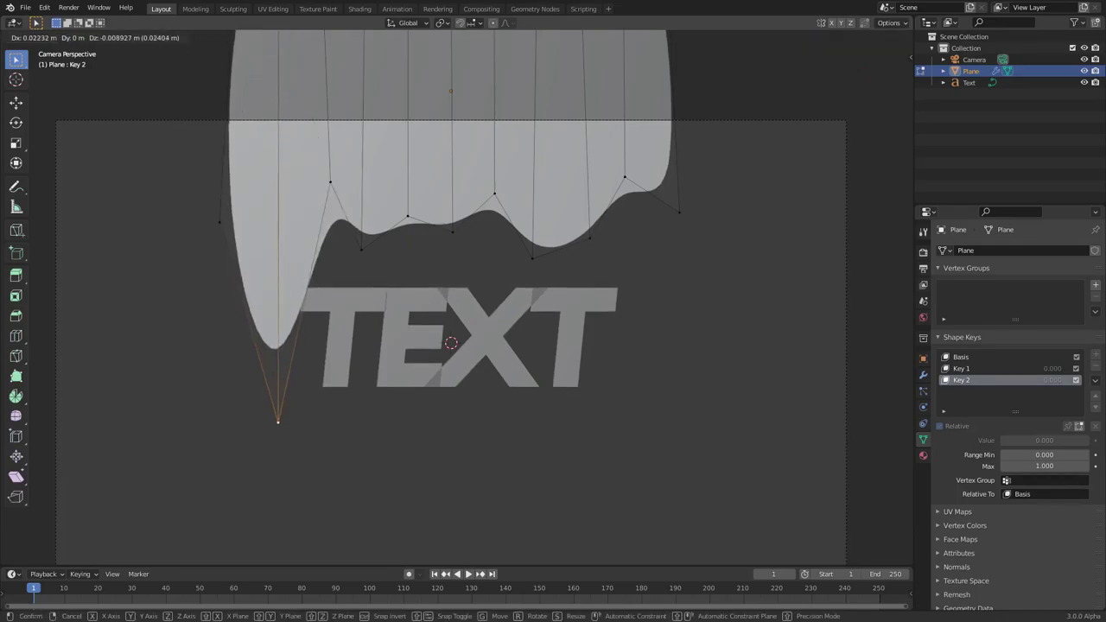
{"action": "key", "text": "Return"}
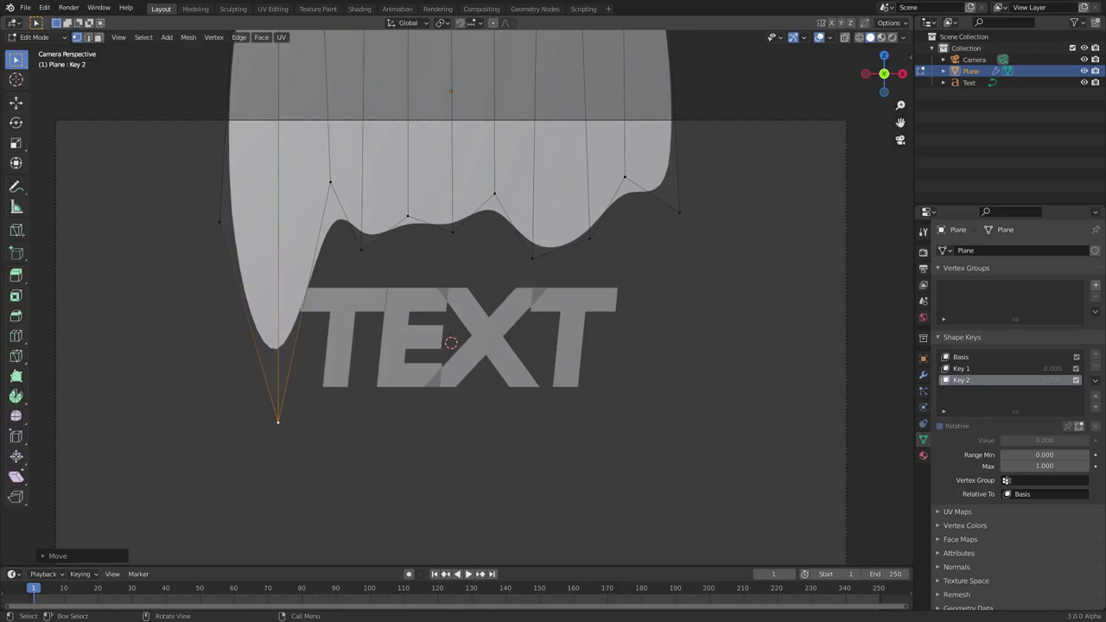
{"action": "key", "text": "Tab"}
Step: Add the Key 3 shape key and, in it, move the third vertex from the left on the wavy edge upward
{"action": "left_click", "coordinate": [1095, 354]}
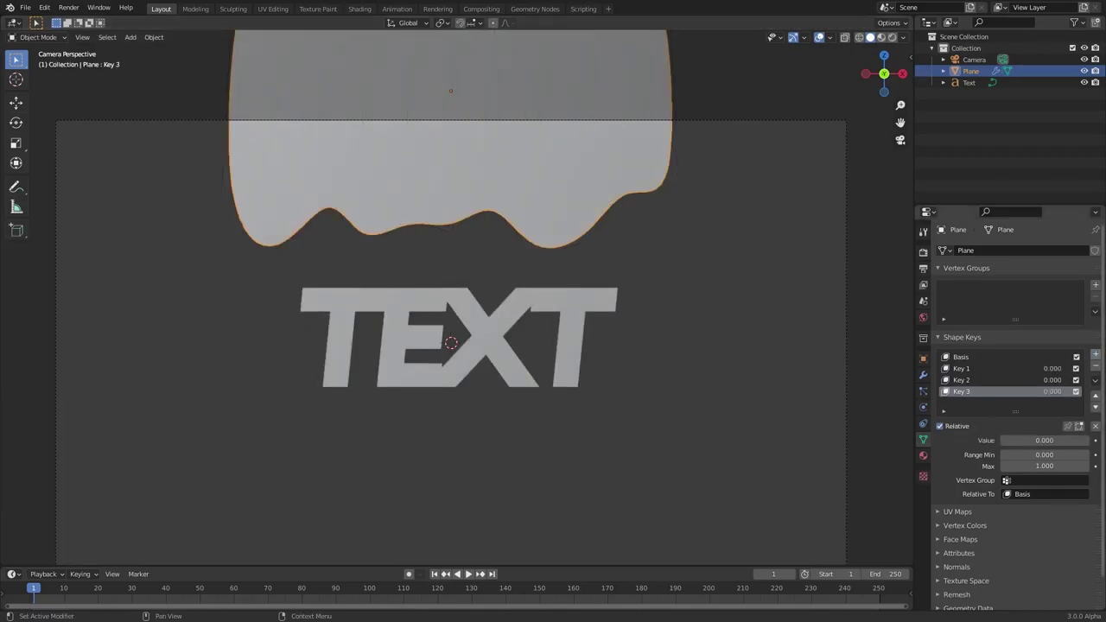
{"action": "key", "text": "Tab"}
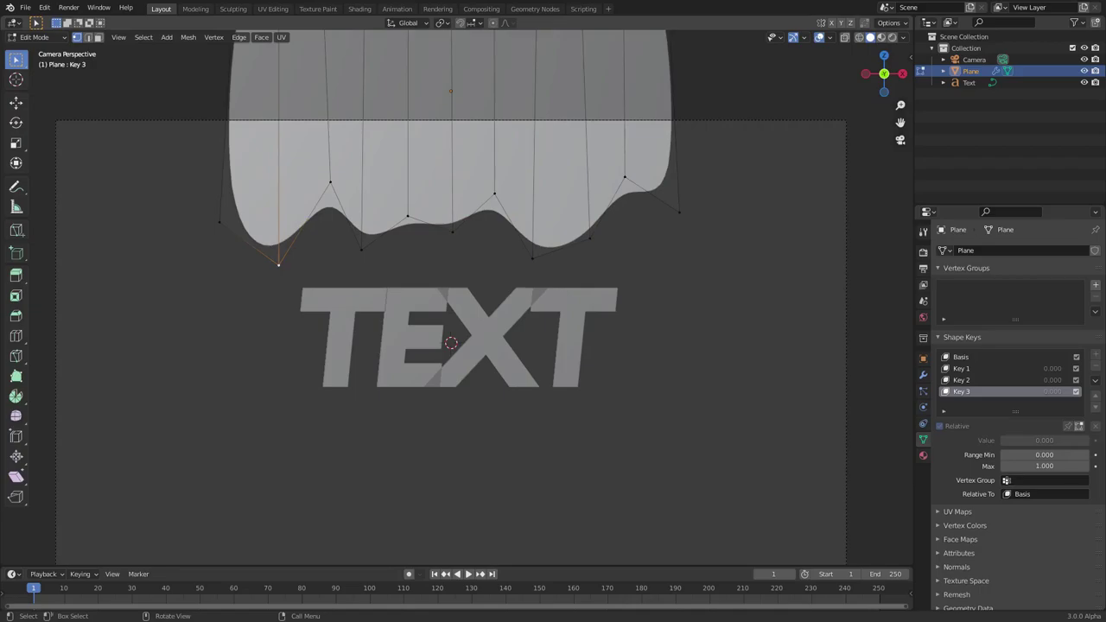
{"action": "key", "text": "g"}
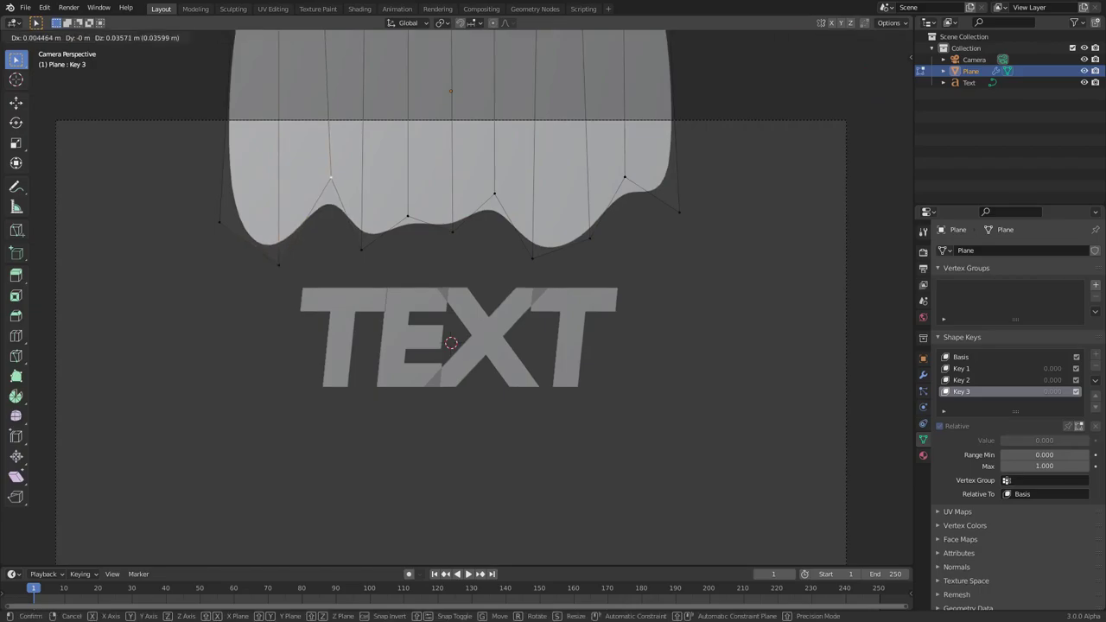
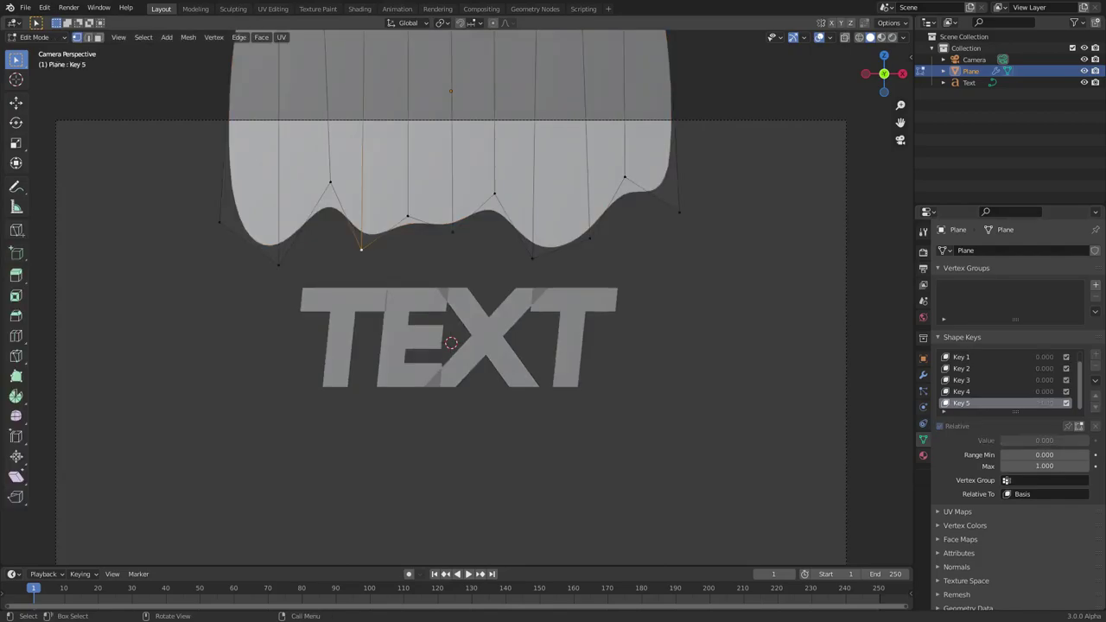
Step: Add the Key 6 shape key, move the sixth vertex from the left on the wavy edge in it, and return to Object Mode
{"action": "key", "text": "Tab"}
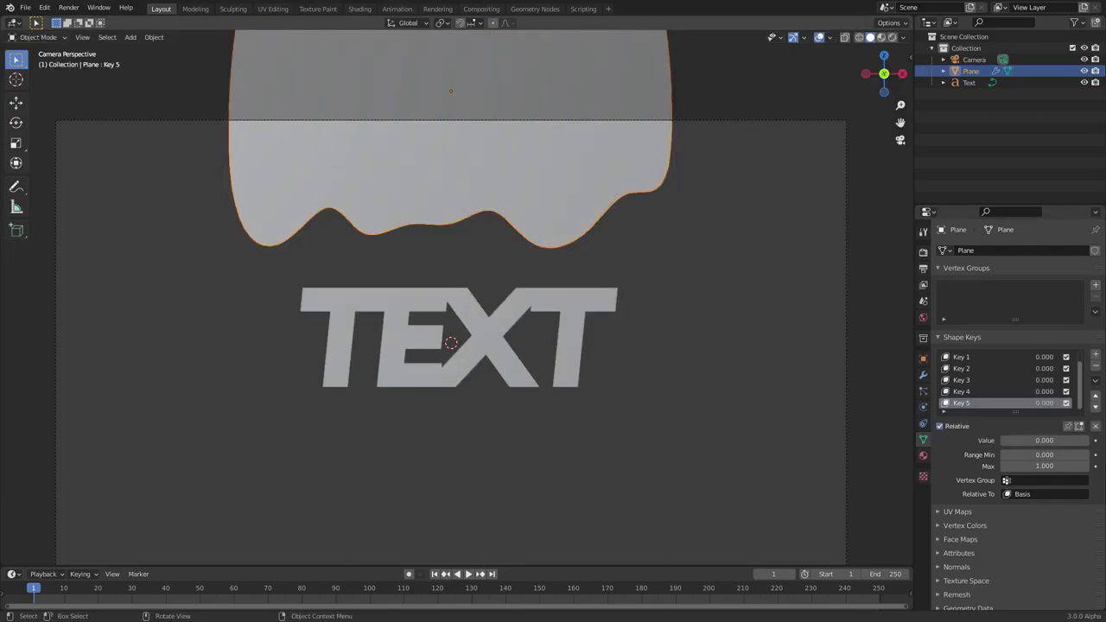
{"action": "key", "text": "Tab"}
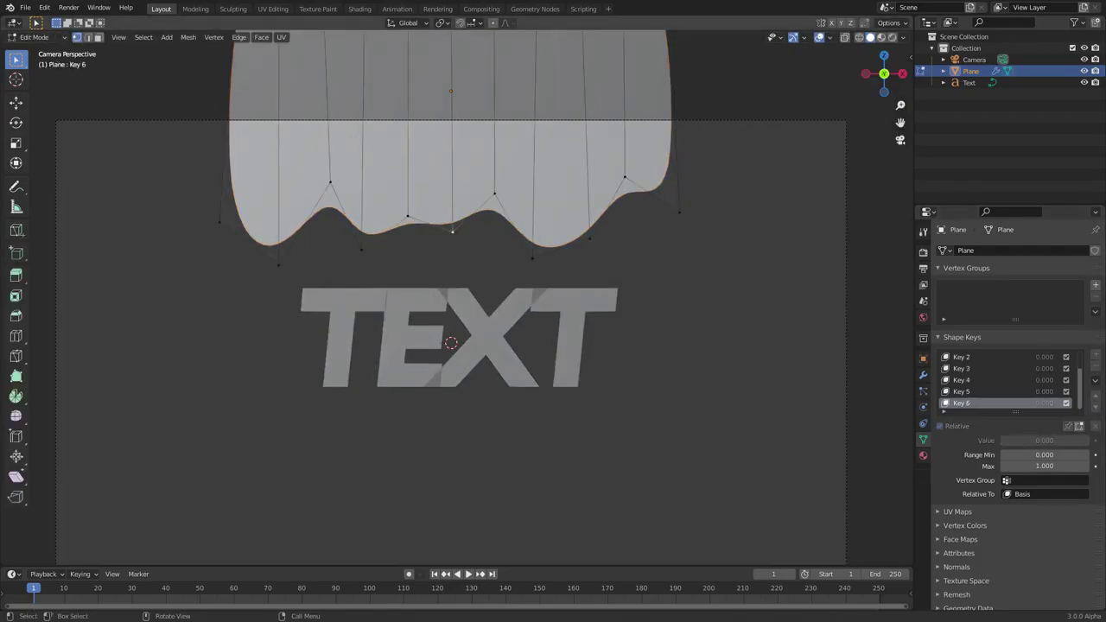
{"action": "key", "text": "g"}
{"action": "key", "text": "Return"}
{"action": "key", "text": "Tab"}
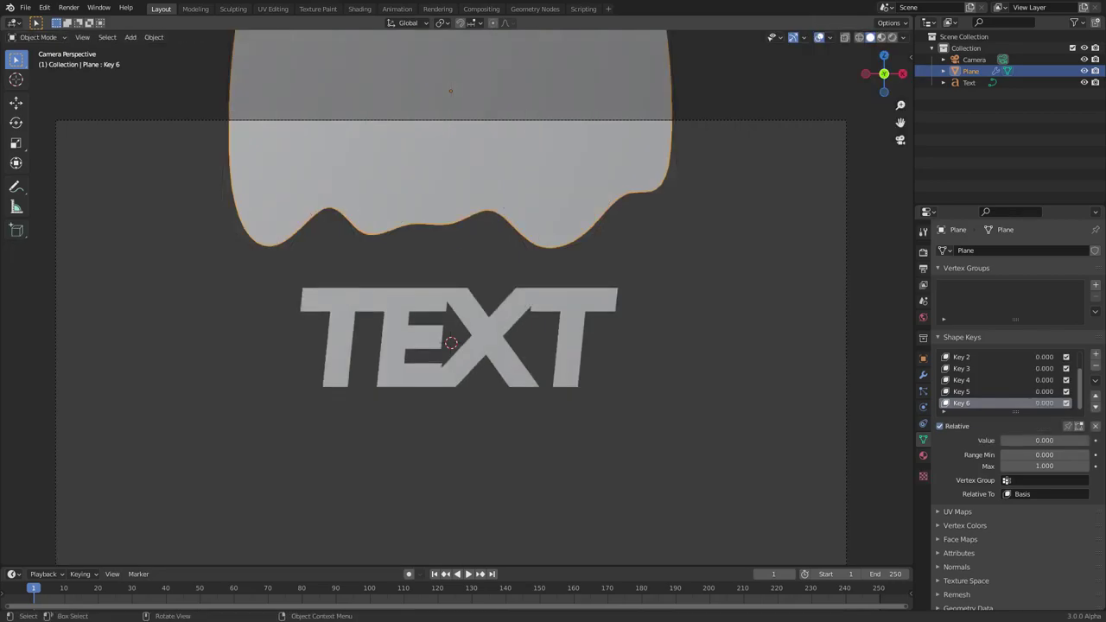
Step: Add the Key 7 shape key, move the seventh vertex from the left on the wavy edge in it, and return to Object Mode
{"action": "left_click", "coordinate": [1095, 354]}
{"action": "key", "text": "Tab"}
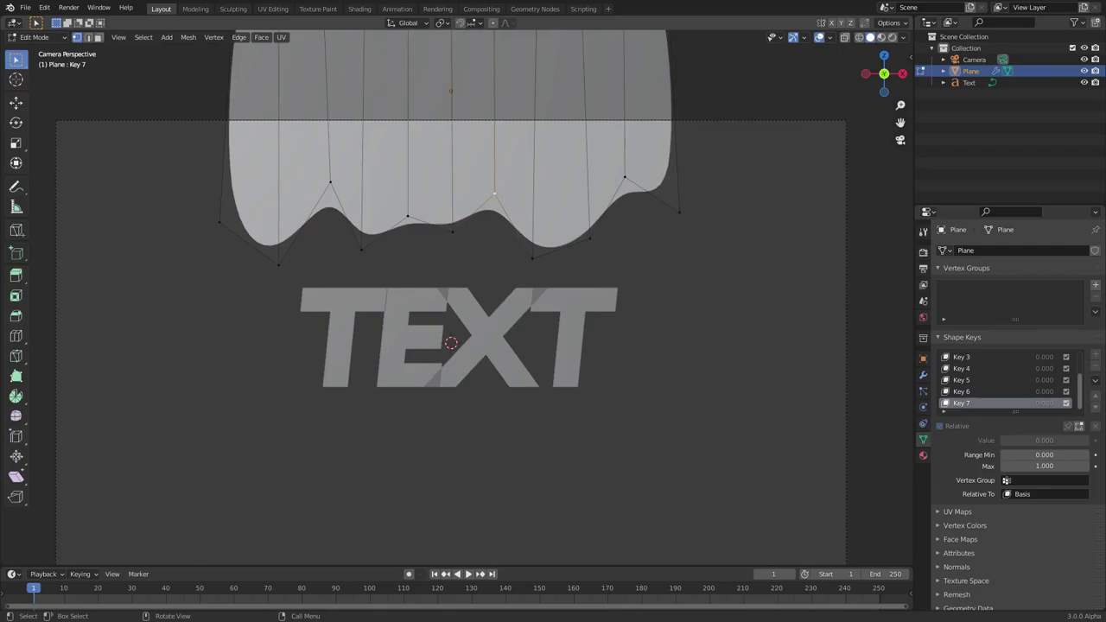
{"action": "key", "text": "g"}
{"action": "key", "text": "Return"}
{"action": "key", "text": "Tab"}
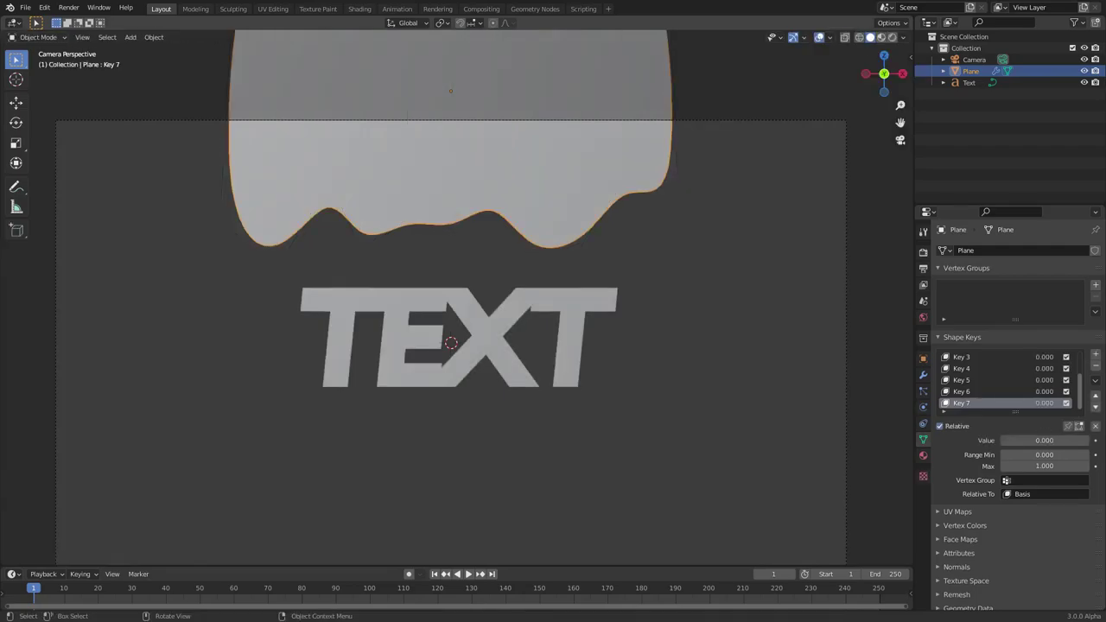
Step: Add the Key 8 shape key, move the eighth vertex from the left down to the base of the text, and return to Object Mode
{"action": "left_click", "coordinate": [1095, 354]}
{"action": "key", "text": "Tab"}
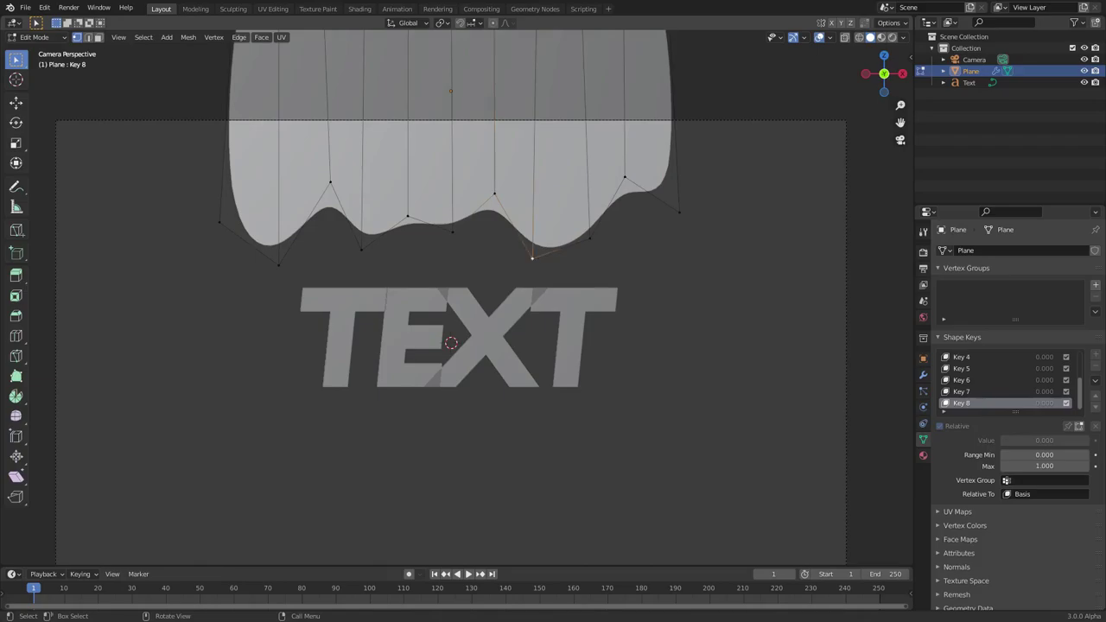
{"action": "key", "text": "g"}
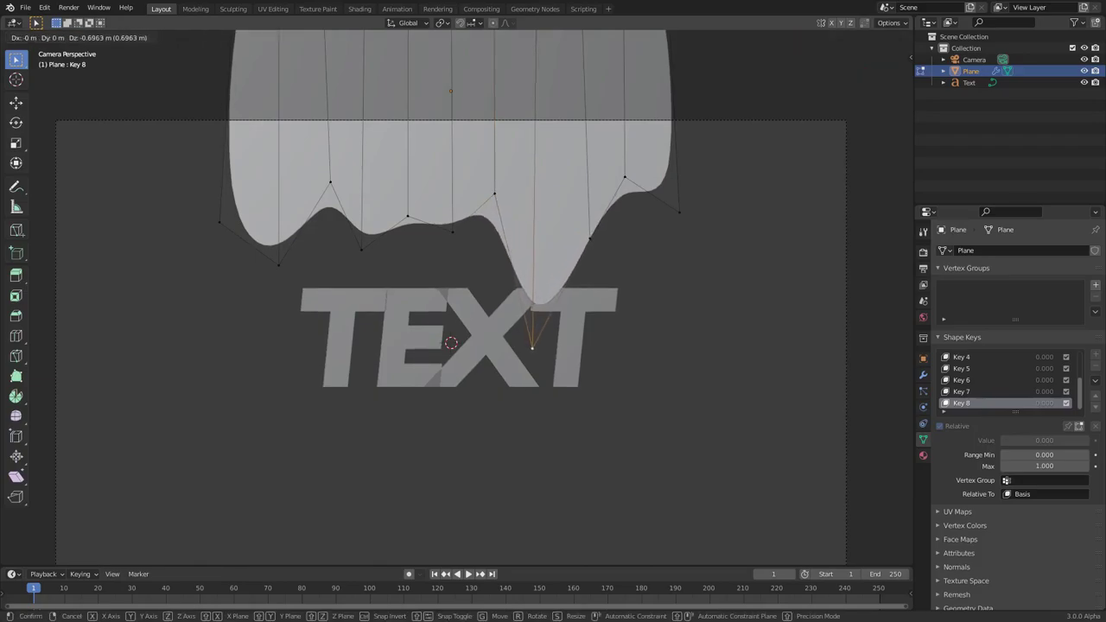
{"action": "key", "text": "Return"}
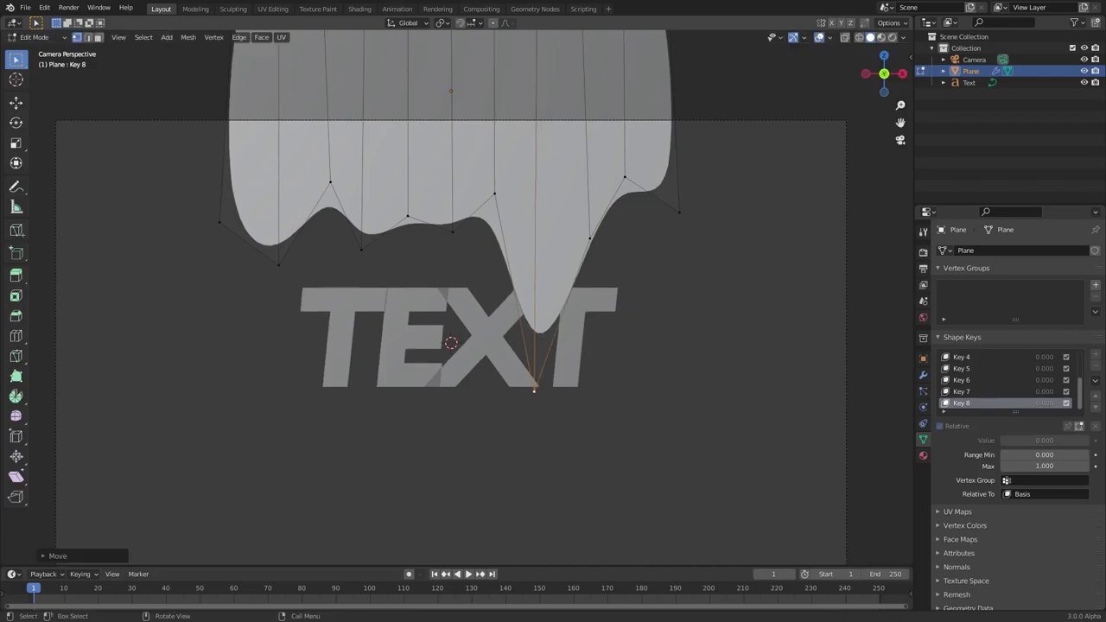
{"action": "key", "text": "Tab"}
Step: Add the Key 9 shape key, move the ninth vertex from the left upward in it, and return to Object Mode
{"action": "left_click", "coordinate": [1095, 354]}
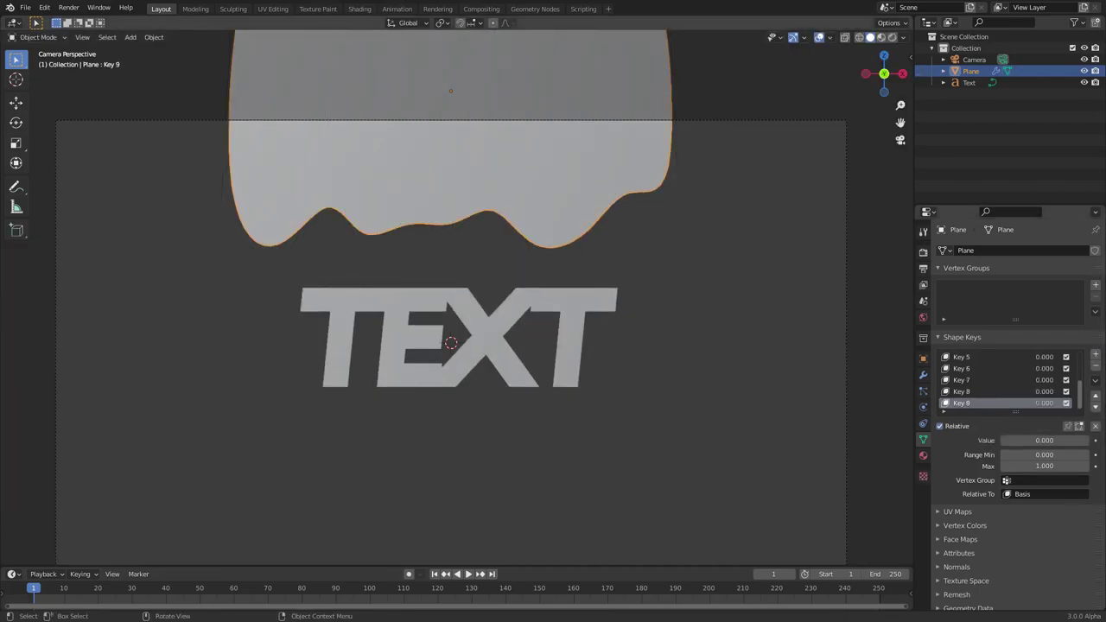
{"action": "key", "text": "Tab"}
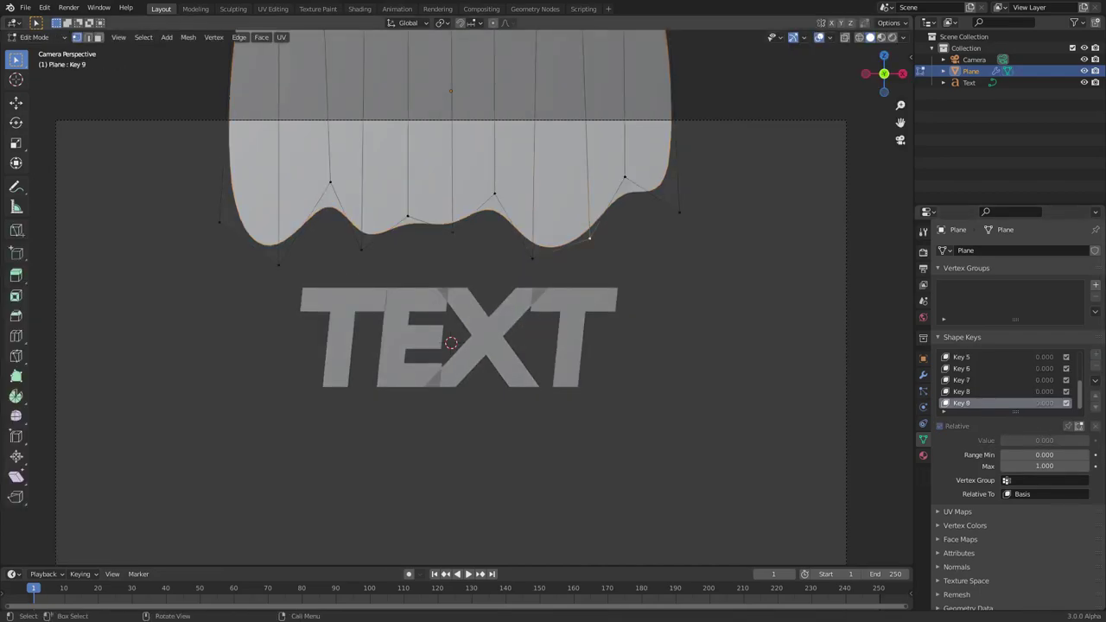
{"action": "key", "text": "g"}
{"action": "key", "text": "Return"}
{"action": "key", "text": "Tab"}
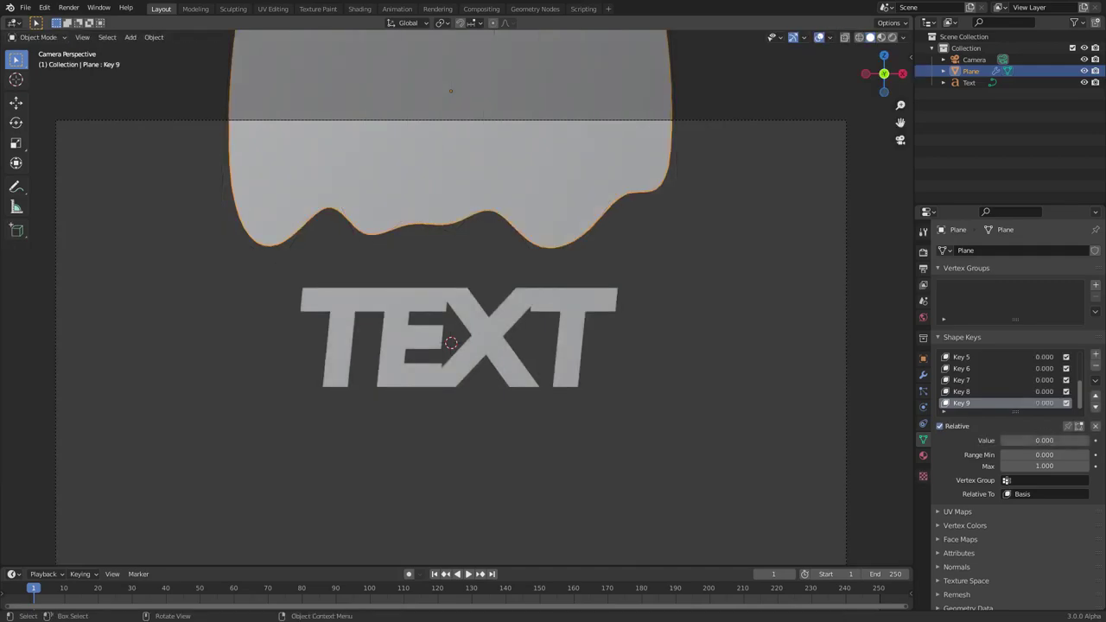
Step: Redo the Key 9 shape by moving the ninth vertex from the left upward again, and return to Object Mode
{"action": "key", "text": "Tab"}
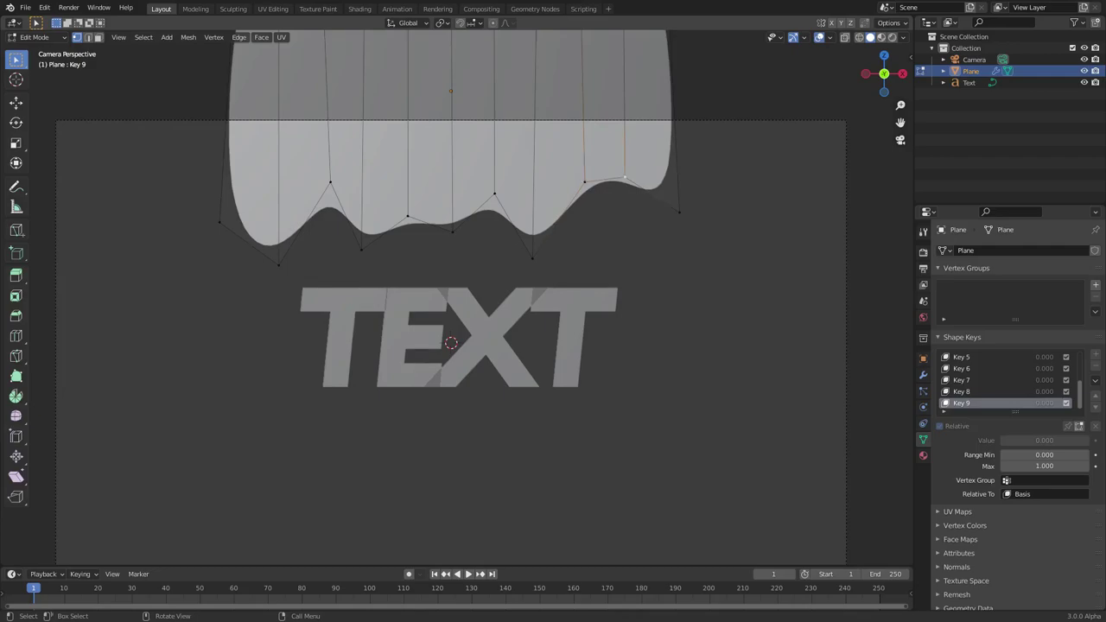
{"action": "key", "text": "Tab"}
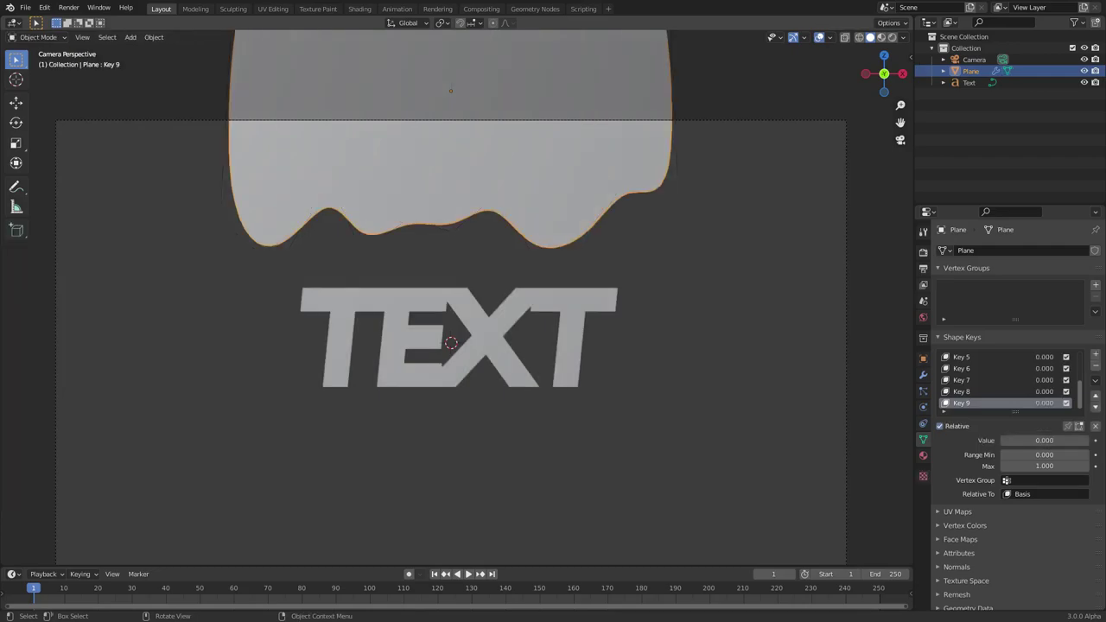
{"action": "key", "text": "Tab"}
{"action": "key", "text": "Tab"}
{"action": "key", "text": "Tab"}
{"action": "key", "text": "Tab"}
{"action": "key", "text": "Tab"}
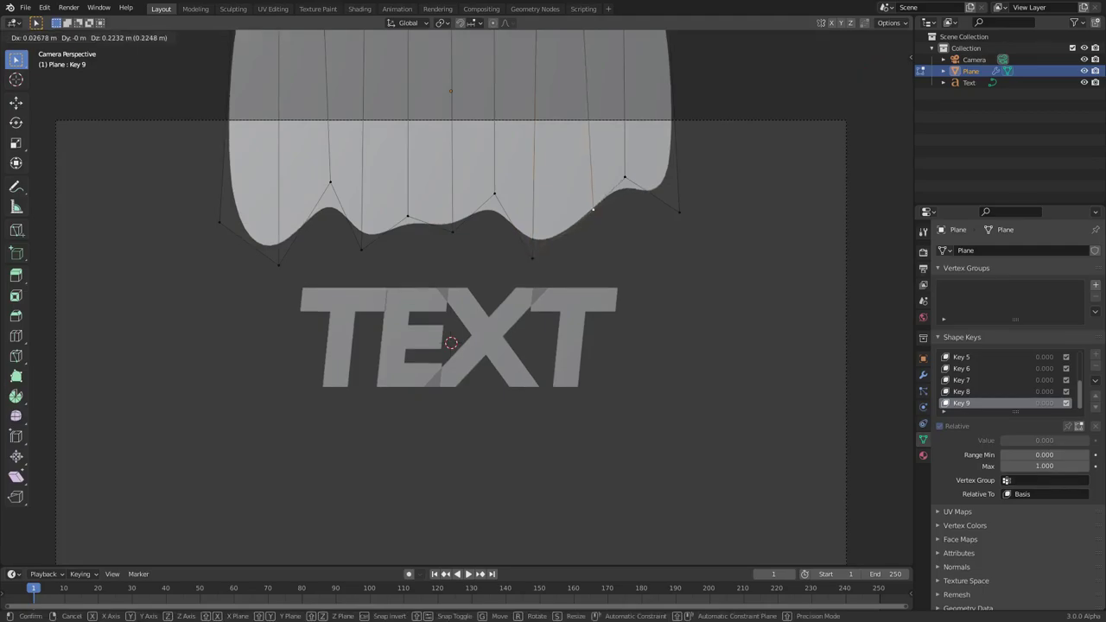
{"action": "key", "text": "Tab"}
Step: Add Key 10 for the tenth wavy-edge vertex and Key 11 with the lower right corner vertex moved about 0.9 m down and slightly inward
{"action": "key", "text": "Tab"}
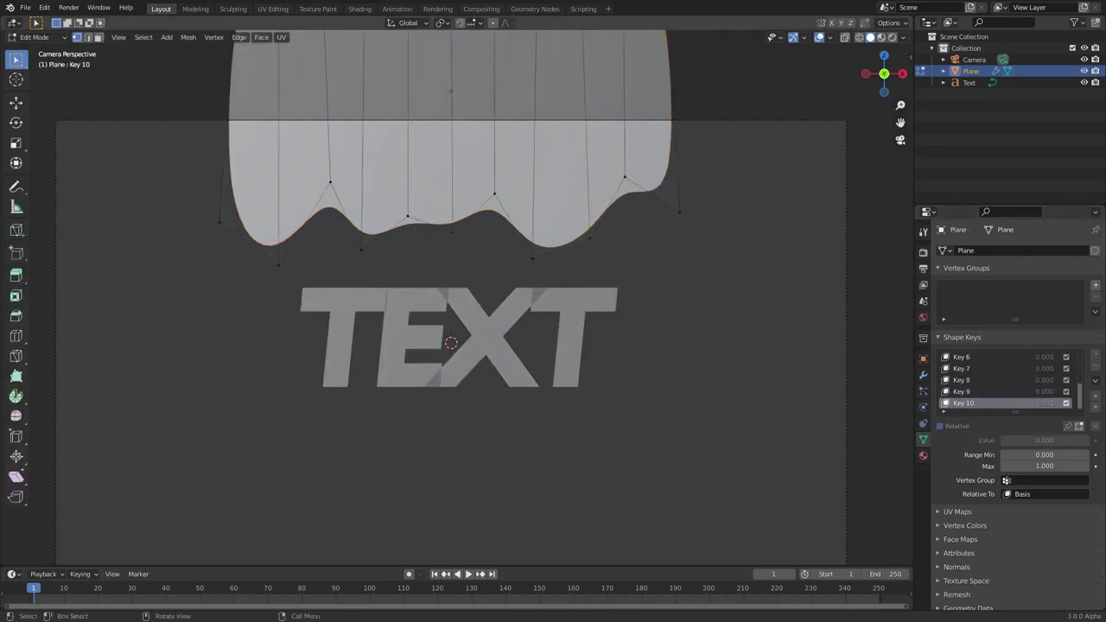
{"action": "key", "text": "Tab"}
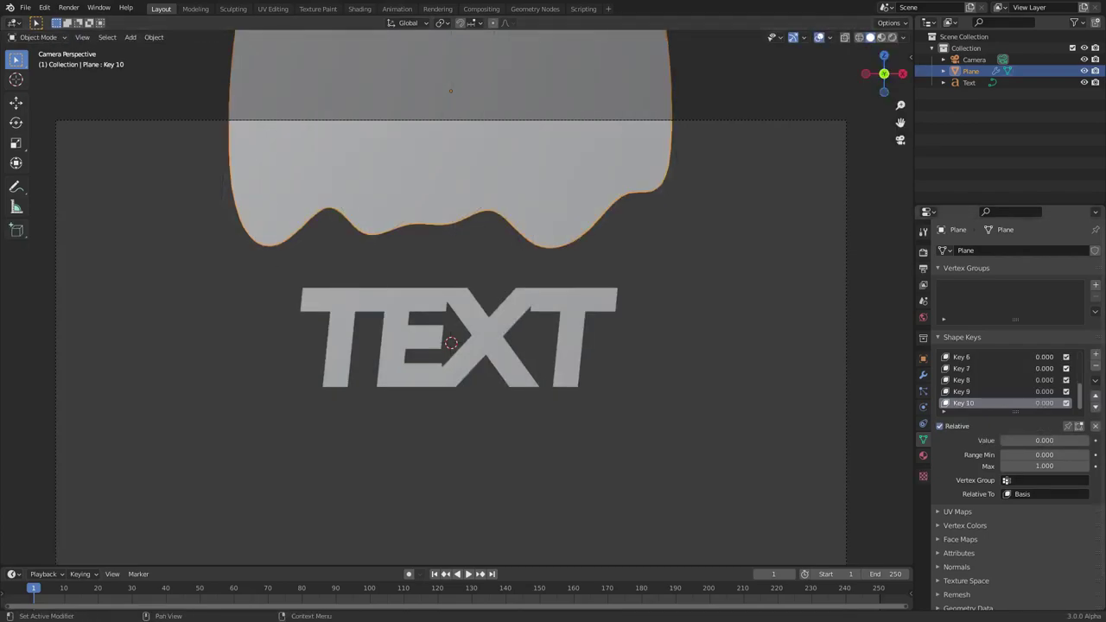
{"action": "key", "text": "Tab"}
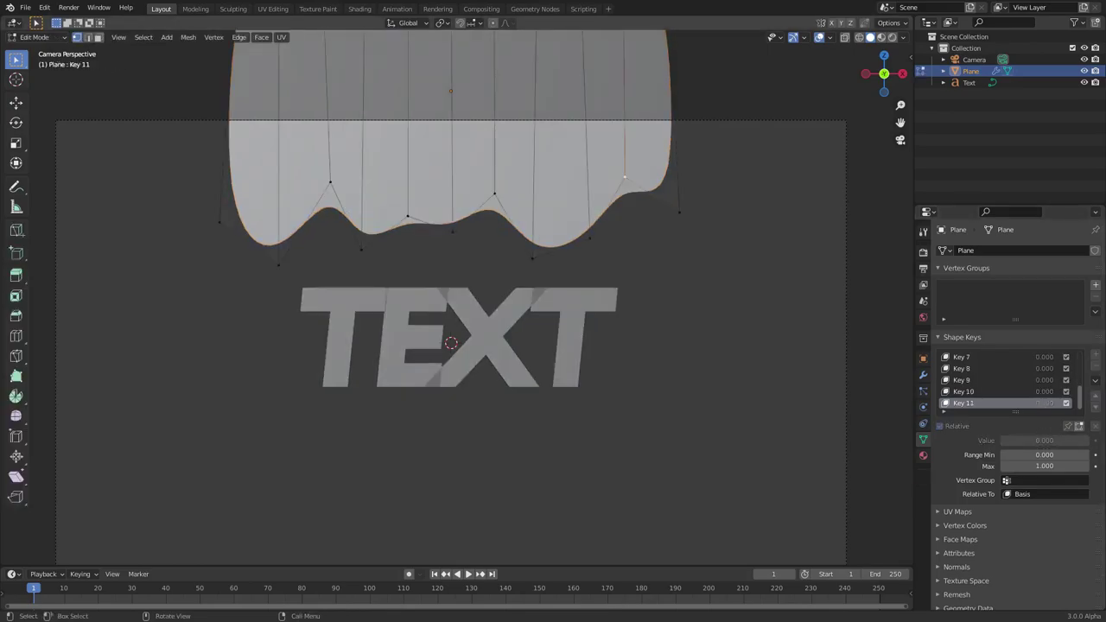
{"action": "key", "text": "g"}
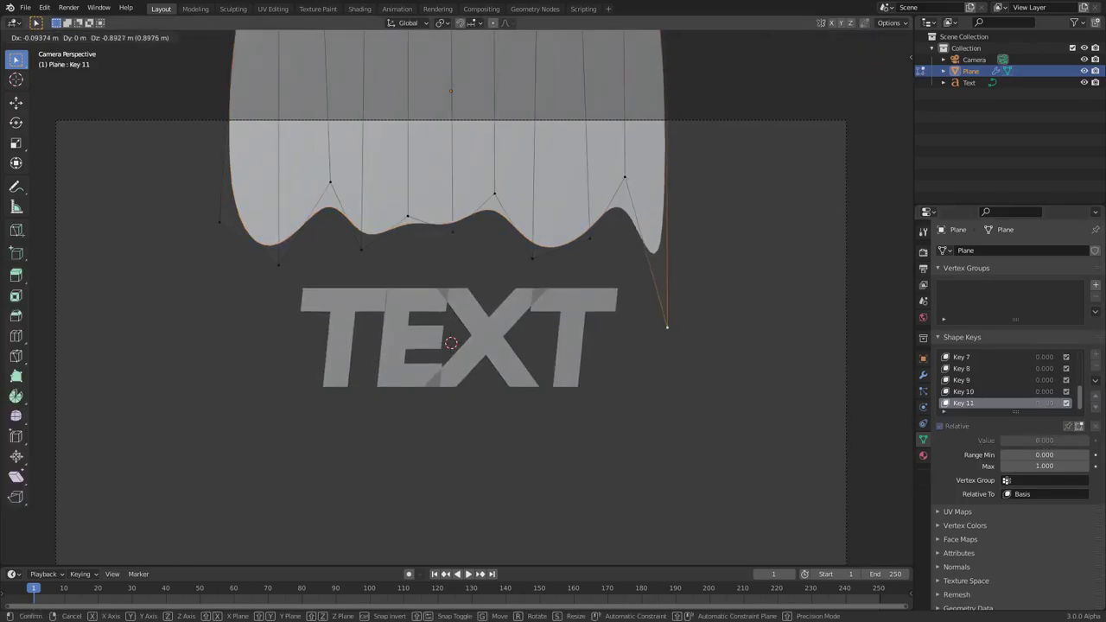
{"action": "left_click", "coordinate": [666, 329]}
{"action": "key", "text": "Tab"}
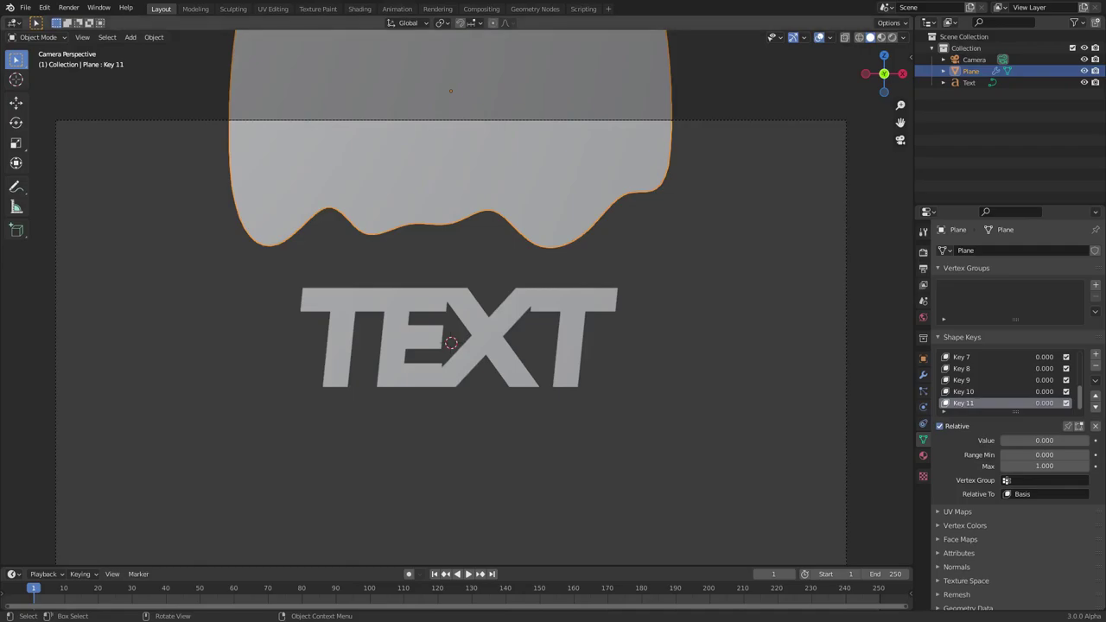
Step: Enlarge the timeline area and step through the shape keys from Key 11 back to Key 7
{"action": "left_click_drag", "start_coordinate": [552, 566], "coordinate": [553, 541]}
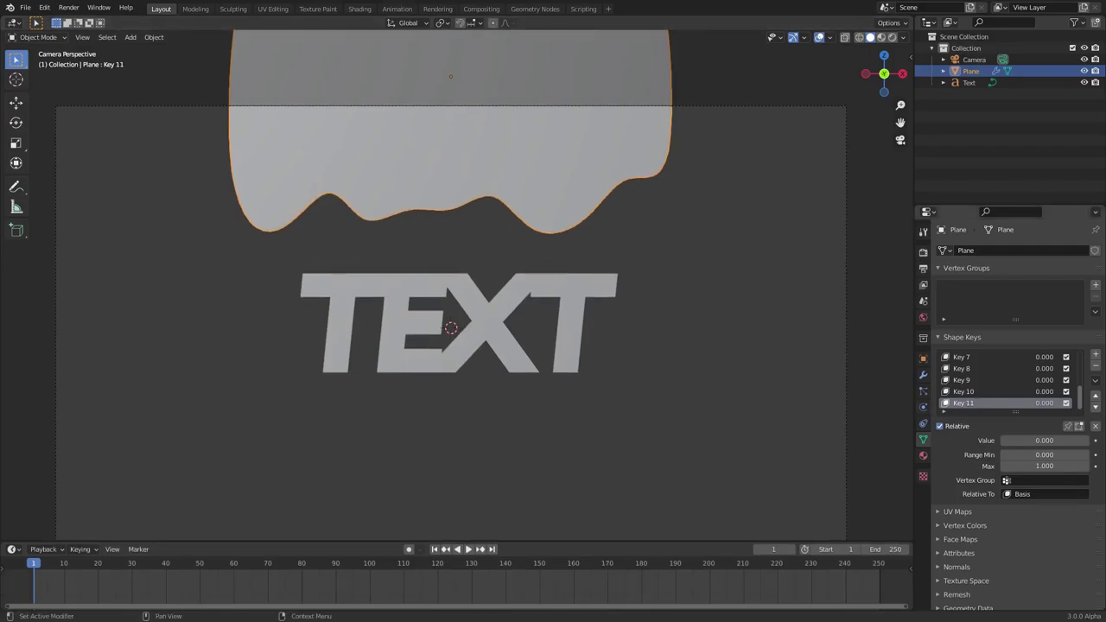
{"action": "mouse_move", "coordinate": [1017, 440]}
{"action": "left_mouse_down"}
{"action": "mouse_move", "coordinate": [1086, 441]}
{"action": "mouse_move", "coordinate": [1011, 440]}
{"action": "left_mouse_up"}
{"action": "left_click", "coordinate": [1006, 391]}
{"action": "left_click", "coordinate": [1006, 380]}
{"action": "left_click", "coordinate": [1006, 369]}
{"action": "key", "text": "Escape"}
{"action": "left_click", "coordinate": [1006, 357]}
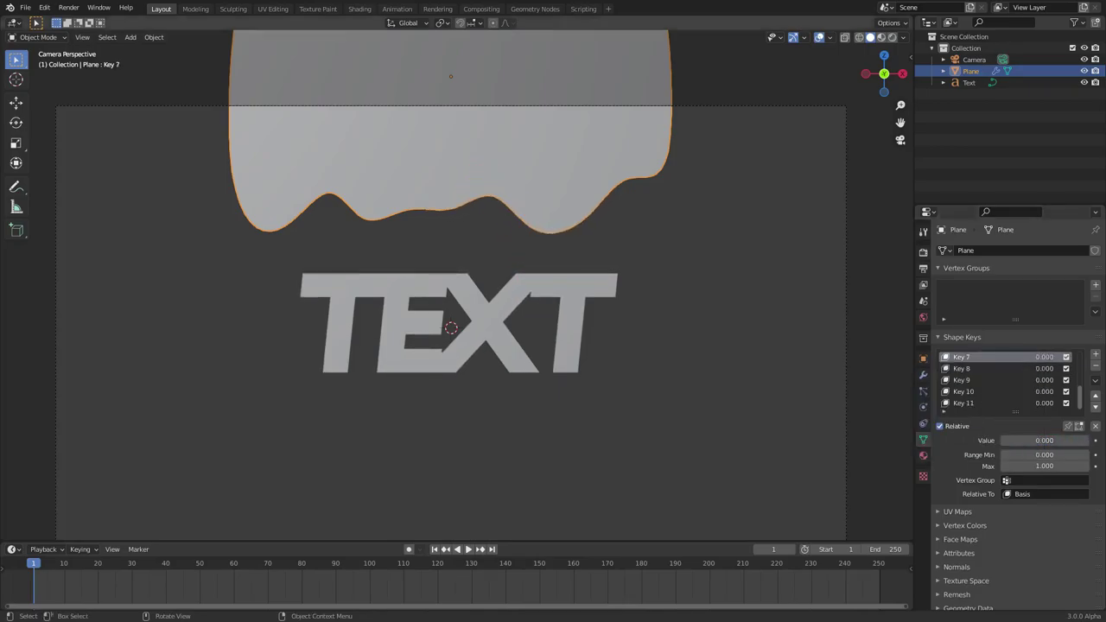
Step: Set the animation's start frame to 0 and keyframe Key 1's value at 0.000 on frame 0
{"action": "scroll", "coordinate": [1002, 380], "scroll_direction": "up", "scroll_amount": 6}
{"action": "left_click", "coordinate": [961, 368]}
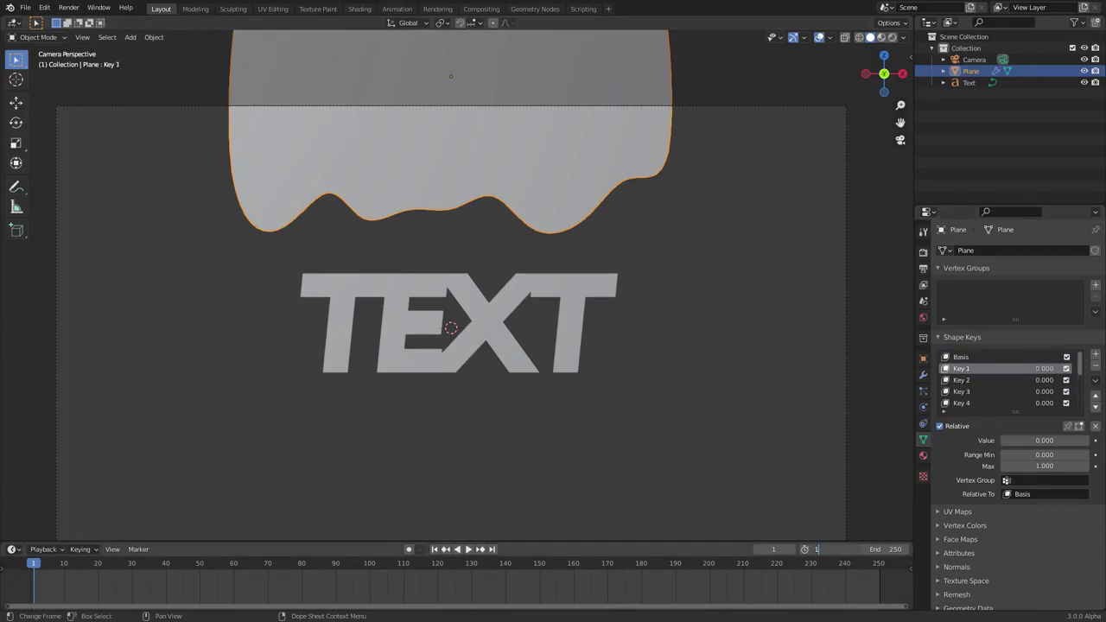
{"action": "type", "text": "0"}
{"action": "key", "text": "Return"}
{"action": "left_click", "coordinate": [758, 549]}
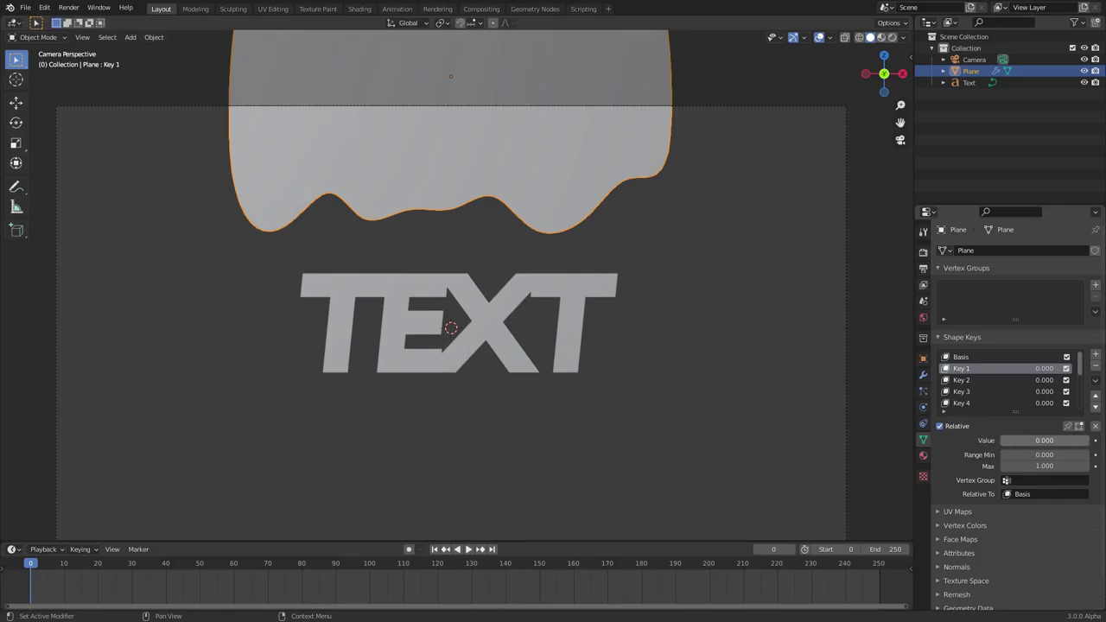
{"action": "key", "text": "i"}
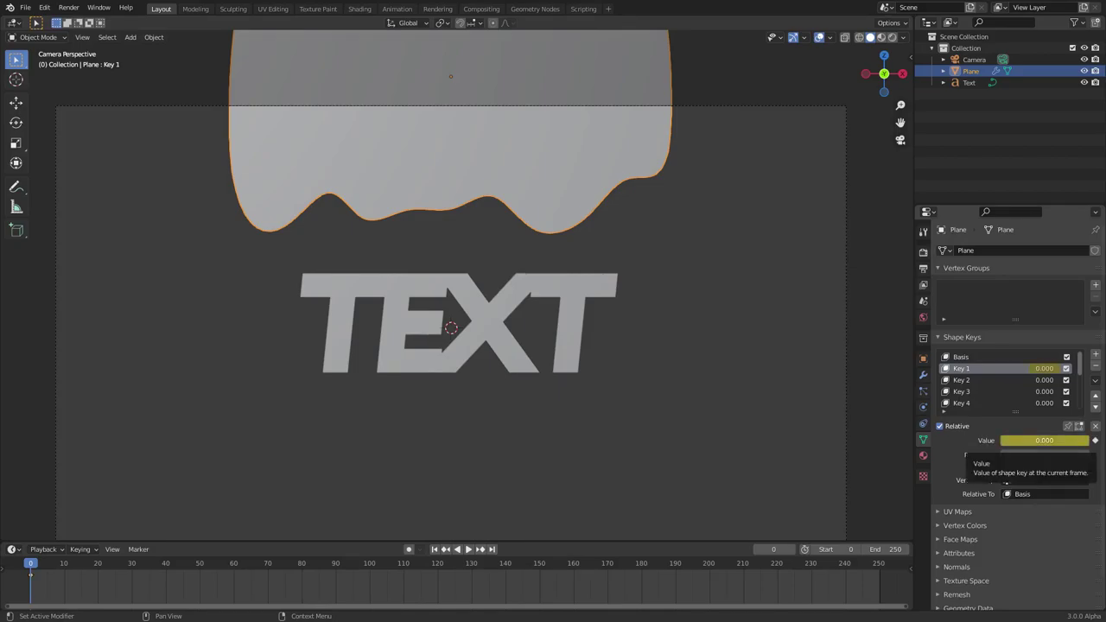
Step: Keyframe Key 1's value at 0.801 on frame 50 and at 1.000 on frame 111
{"action": "left_click_drag", "start_coordinate": [204, 563], "coordinate": [199, 563]}
{"action": "left_click_drag", "start_coordinate": [1019, 441], "coordinate": [1071, 440]}
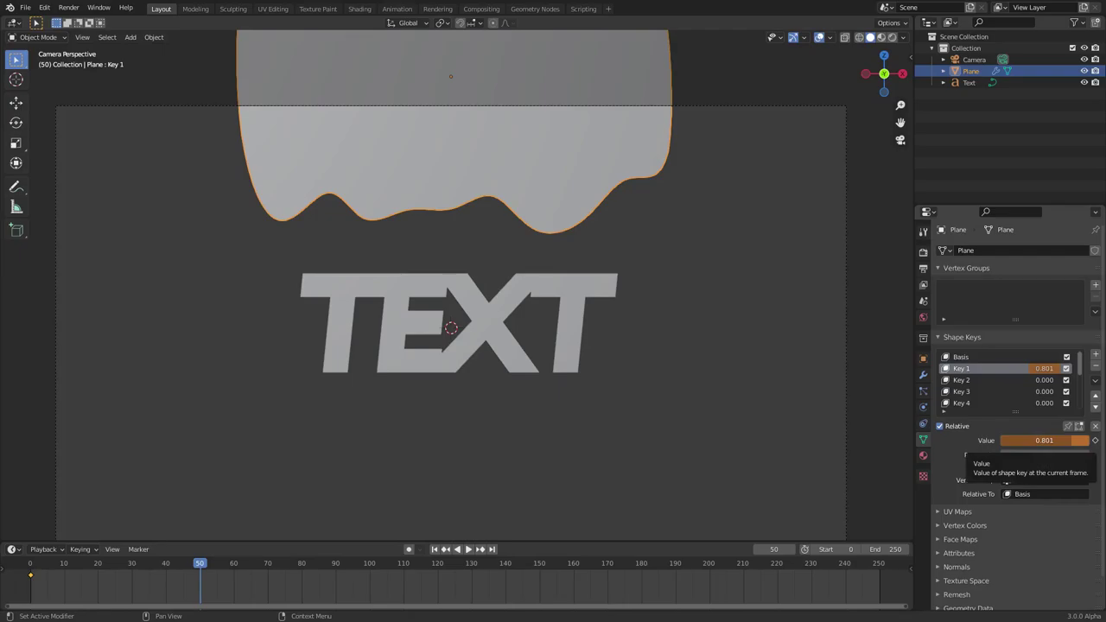
{"action": "key", "text": "i"}
{"action": "key", "text": "space"}
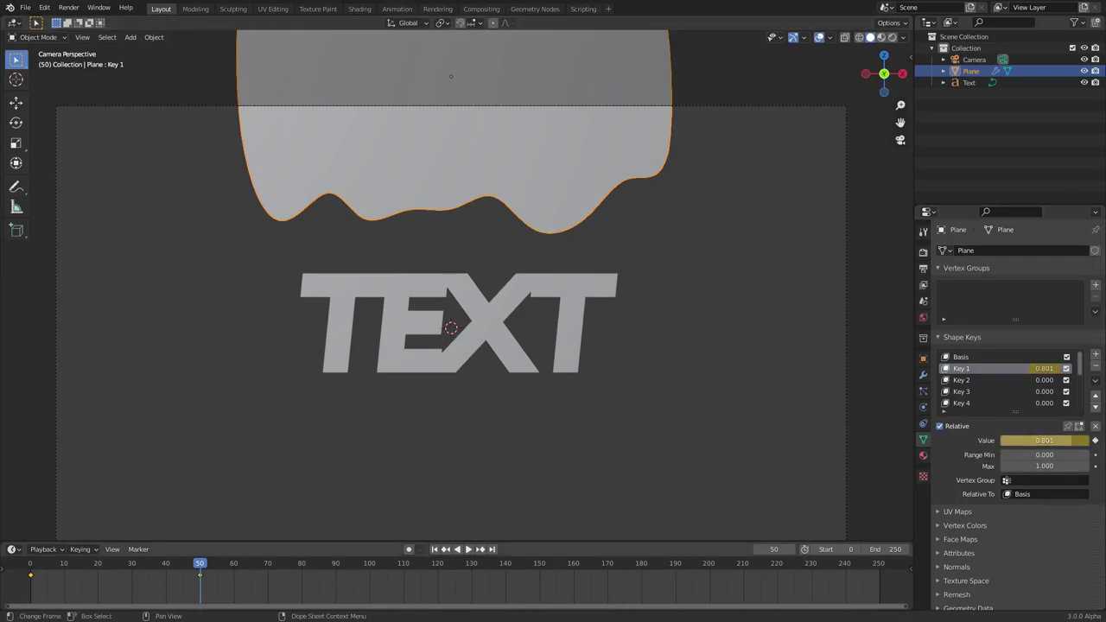
{"action": "key", "text": "space"}
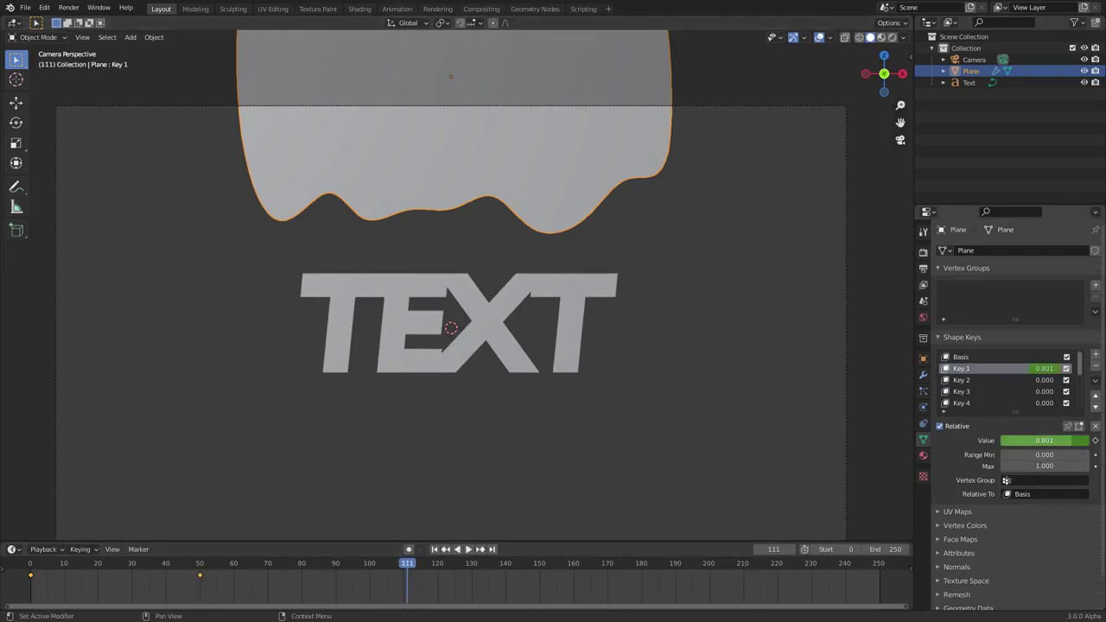
{"action": "left_click_drag", "start_coordinate": [1054, 440], "coordinate": [1085, 440]}
{"action": "key", "text": "i"}
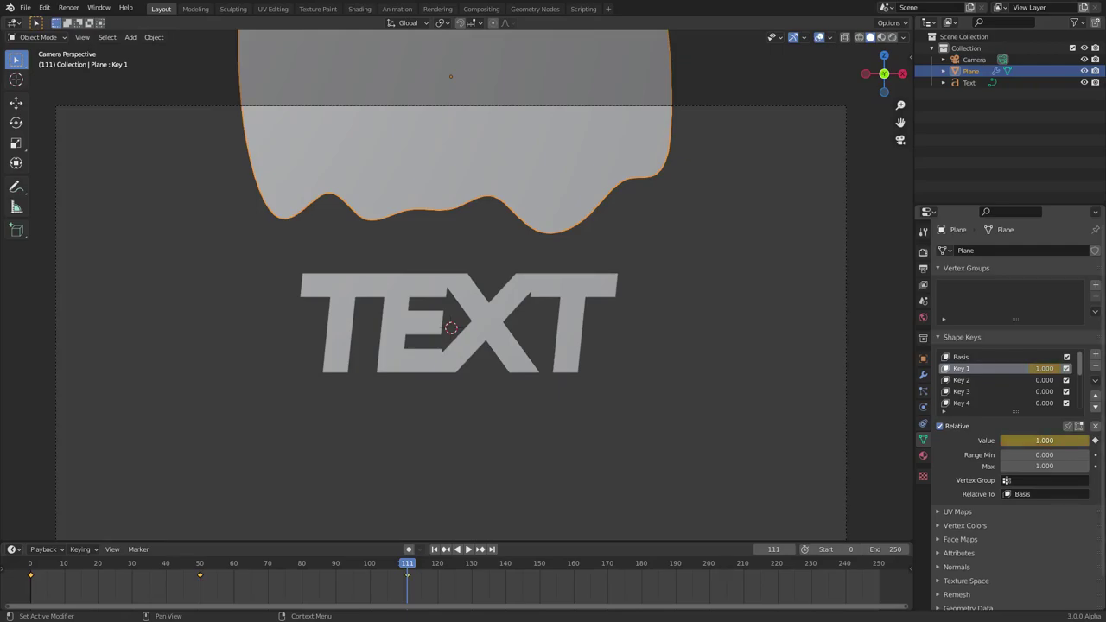
Step: Keyframe Key 5's value at 0.000 on frame 18
{"action": "left_click", "coordinate": [92, 571]}
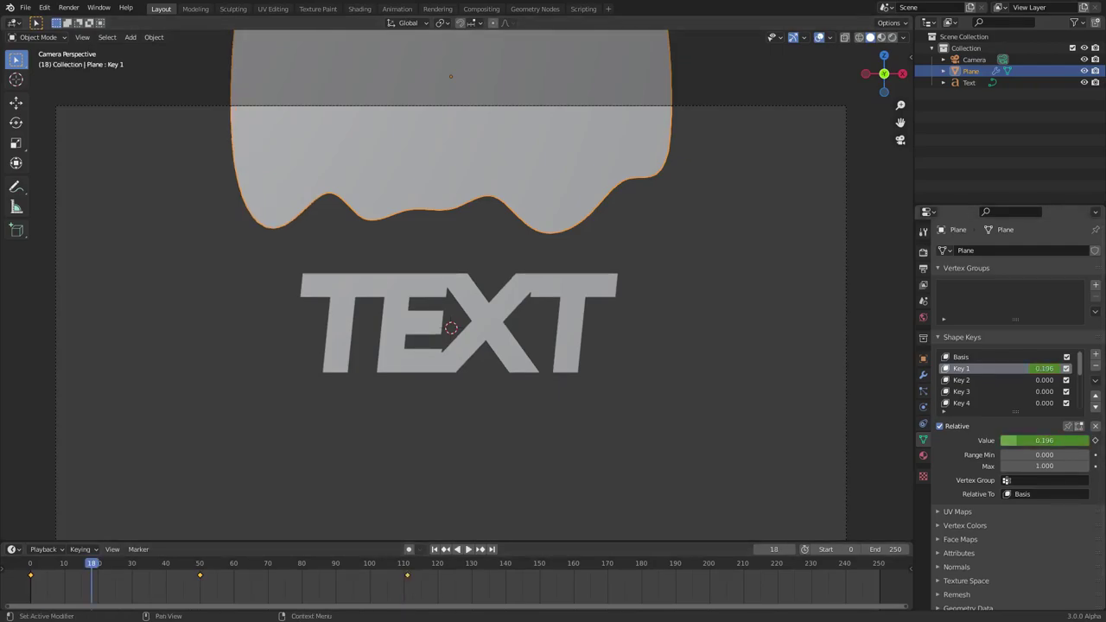
{"action": "left_click", "coordinate": [979, 380]}
{"action": "key", "text": "Down"}
{"action": "key", "text": "Down"}
{"action": "key", "text": "Down"}
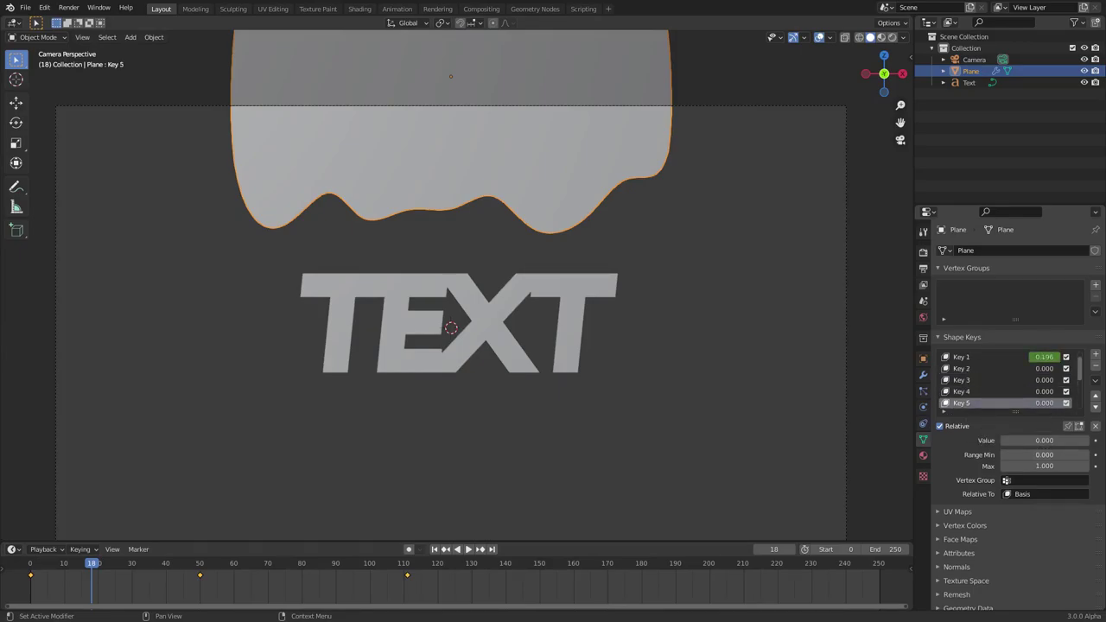
{"action": "key", "text": "i"}
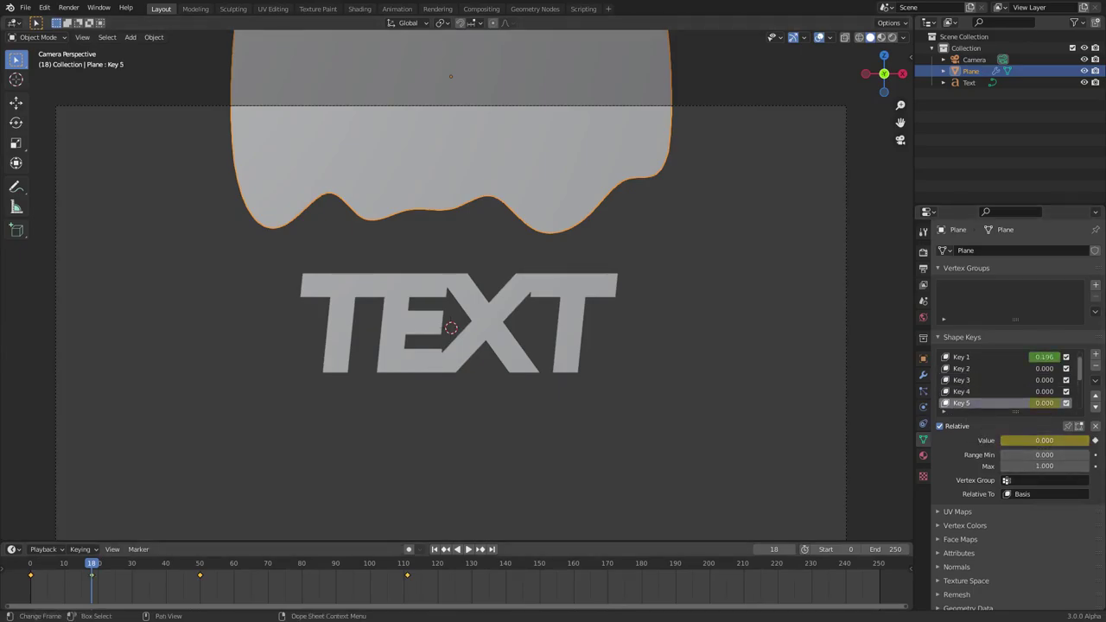
Step: Keyframe Key 5 with a raised value on frame 59 and at 1.000 on frame 99
{"action": "left_click", "coordinate": [231, 564]}
{"action": "left_click_drag", "start_coordinate": [1028, 441], "coordinate": [1087, 440]}
{"action": "key", "text": "i"}
{"action": "left_click", "coordinate": [366, 563]}
{"action": "key", "text": "i"}
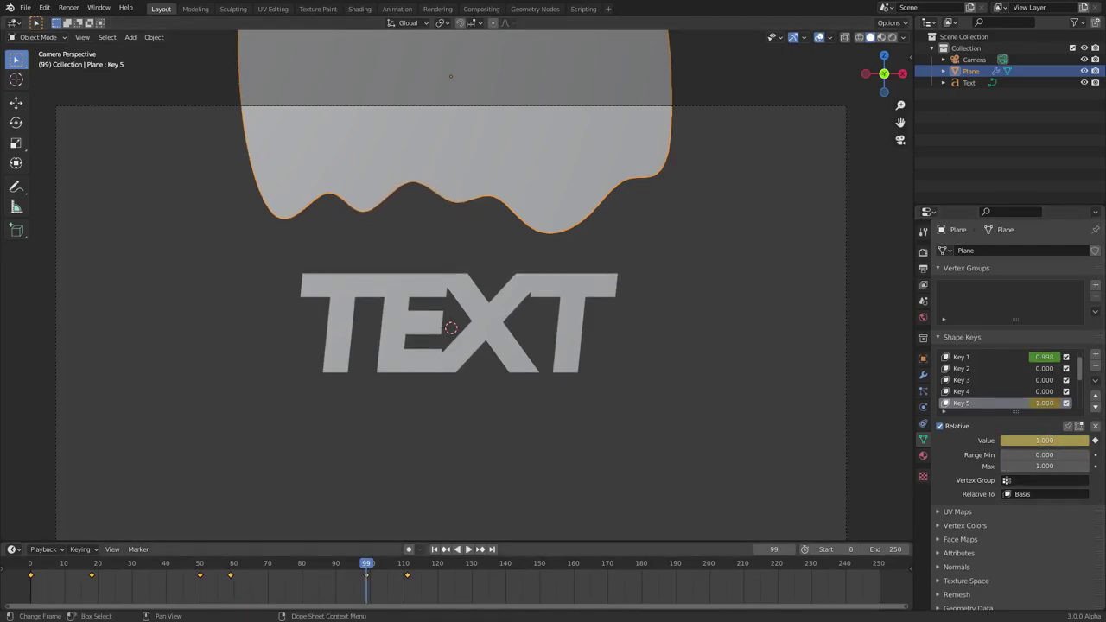
Step: Keyframe Key 3's value at 0.000 on frame 10, and move the playhead to frame 76
{"action": "left_click", "coordinate": [63, 562]}
{"action": "left_click", "coordinate": [960, 380]}
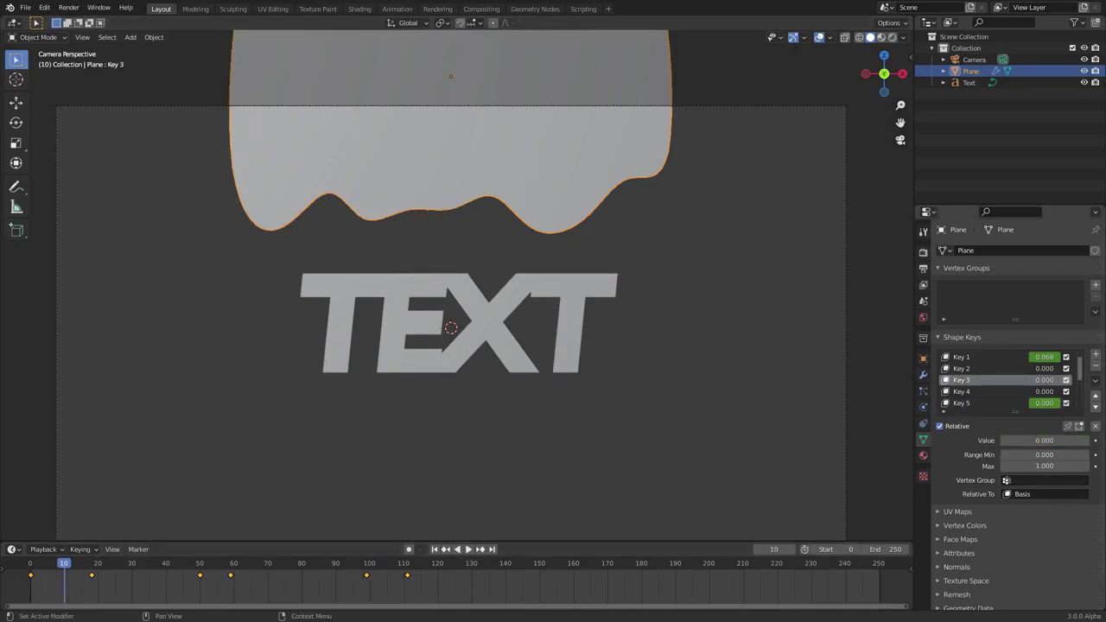
{"action": "key", "text": "i"}
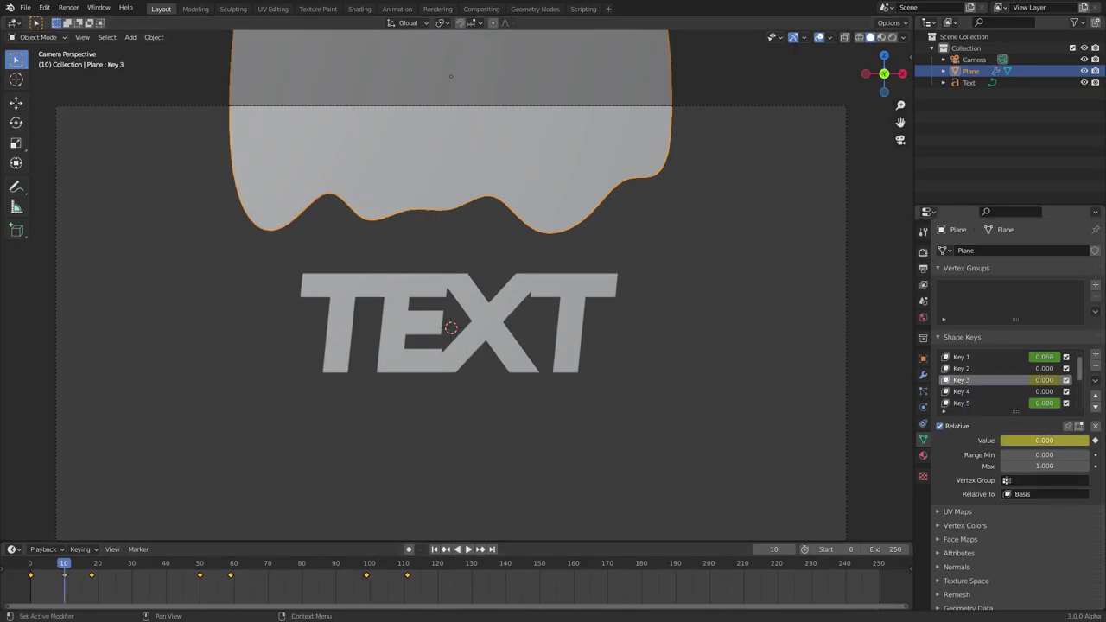
{"action": "left_click_drag", "start_coordinate": [235, 563], "coordinate": [287, 563]}
{"action": "left_click_drag", "start_coordinate": [1037, 440], "coordinate": [1098, 441]}
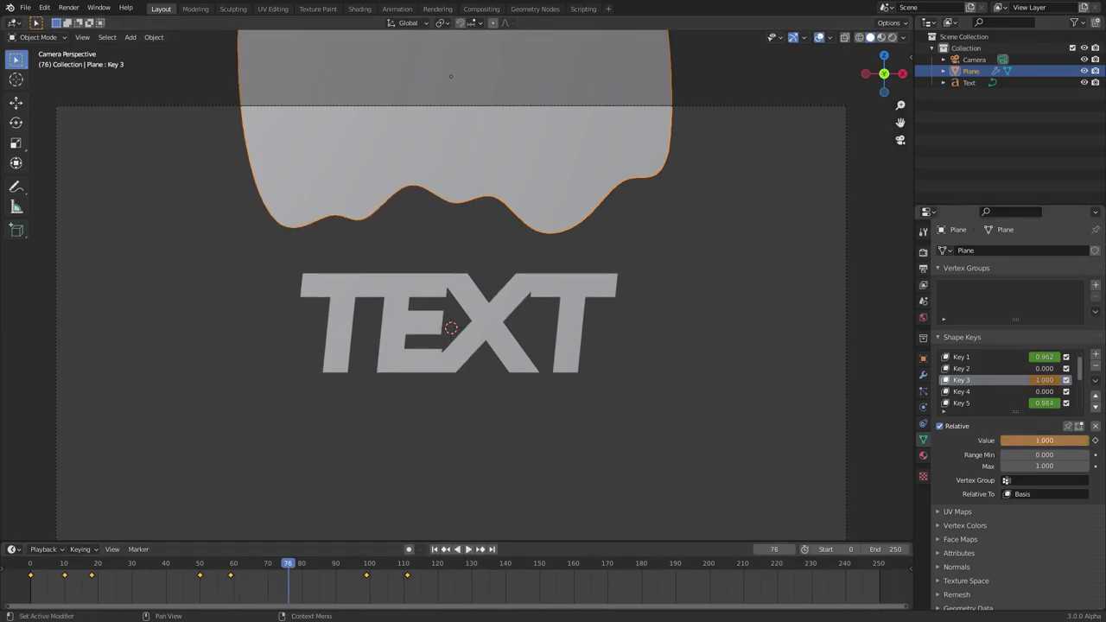
{"action": "key", "text": "i"}
{"action": "left_click", "coordinate": [471, 563]}
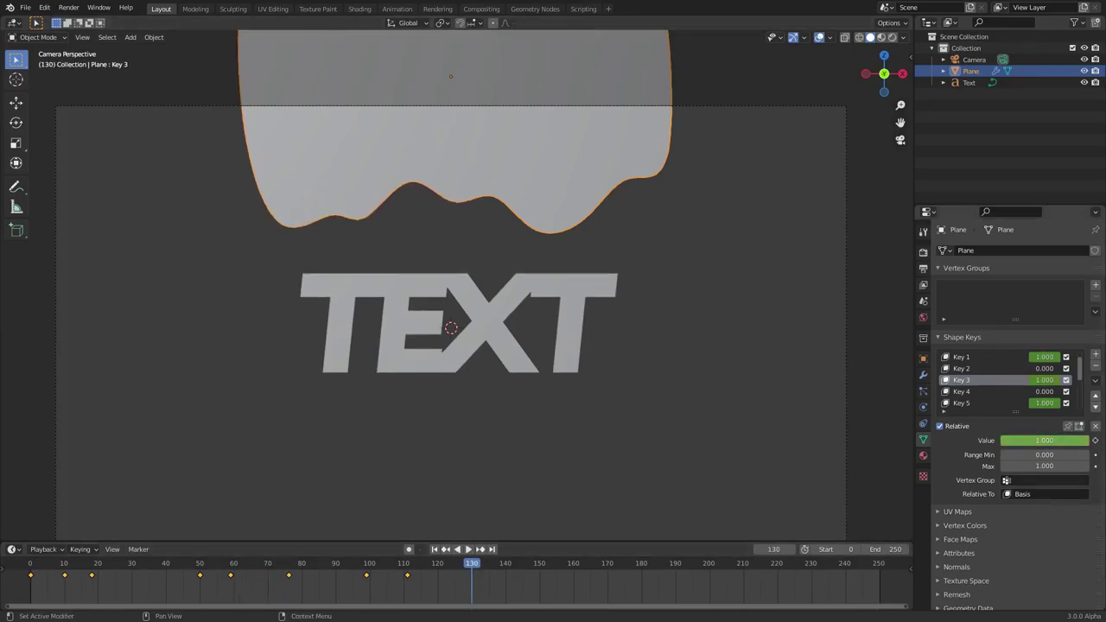
{"action": "mouse_move", "coordinate": [1067, 440]}
{"action": "left_mouse_down"}
{"action": "mouse_move", "coordinate": [1040, 441]}
{"action": "mouse_move", "coordinate": [1082, 441]}
{"action": "left_mouse_up"}
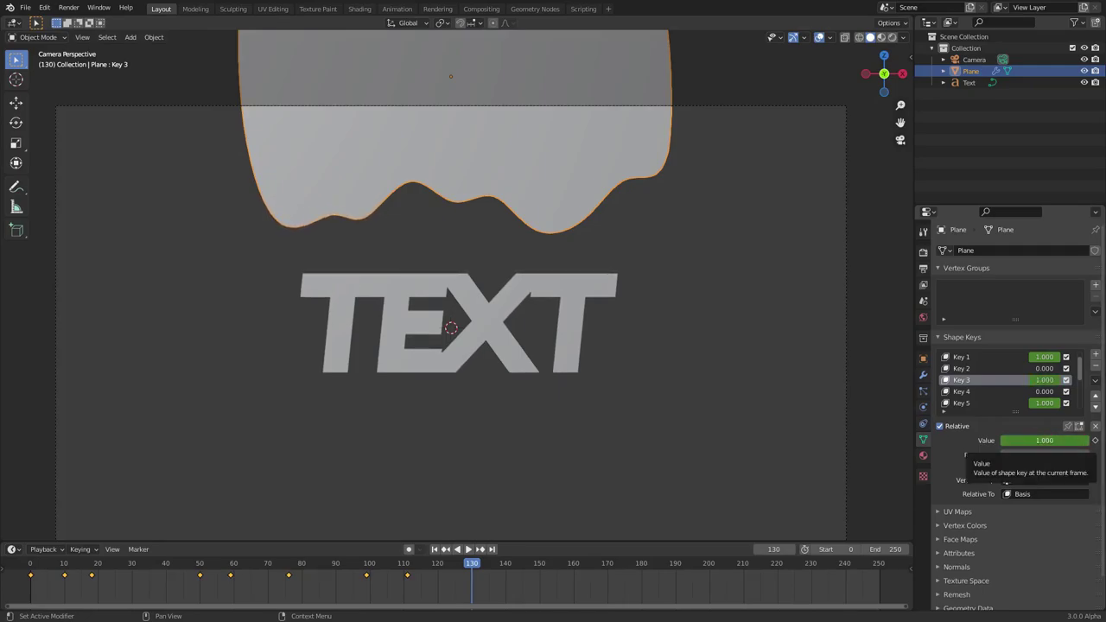
{"action": "key", "text": "ctrl+z"}
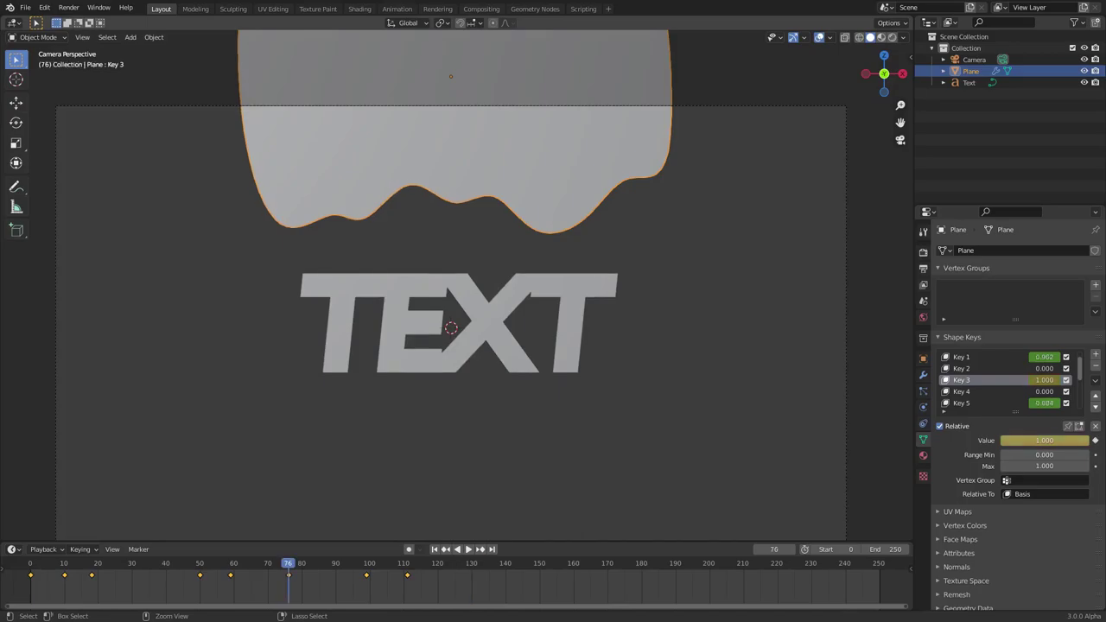
{"action": "key", "text": "ctrl+z"}
{"action": "key", "text": "ctrl+z"}
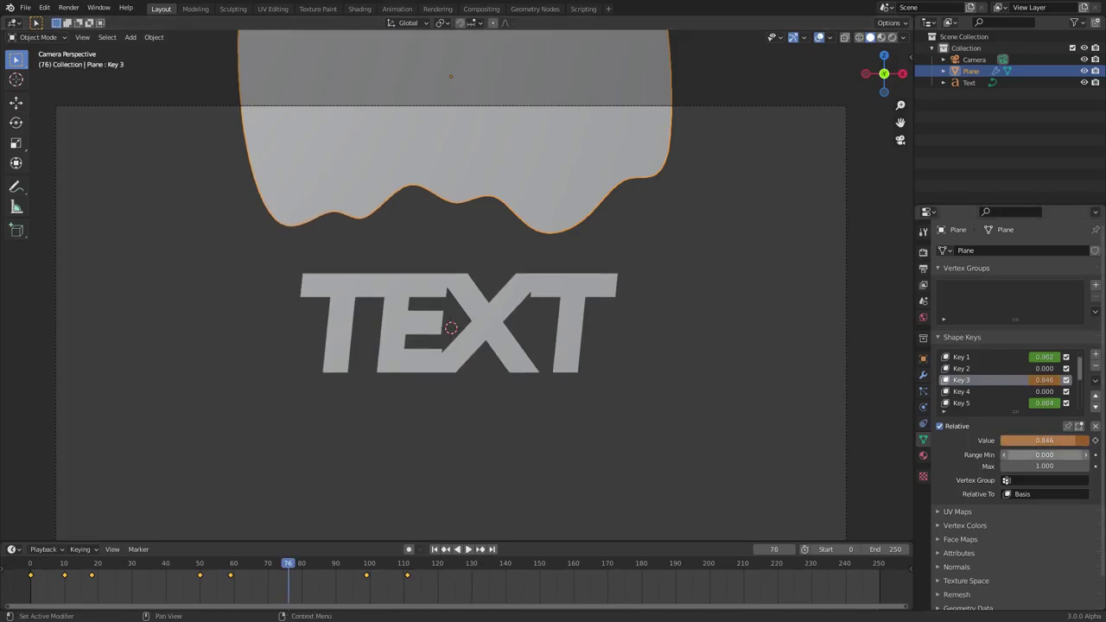
Step: Keyframe Key 3's value at 0.846 on frame 76 and at 1.000 on frame 146
{"action": "key", "text": "i"}
{"action": "left_click", "coordinate": [526, 563]}
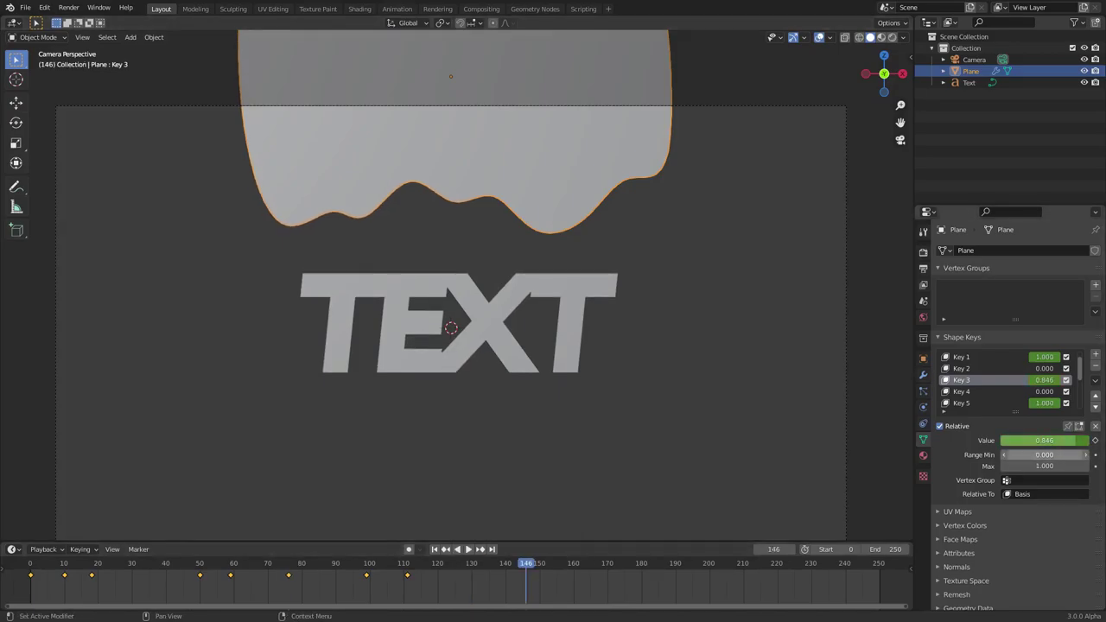
{"action": "left_click_drag", "start_coordinate": [1043, 440], "coordinate": [1084, 441]}
{"action": "key", "text": "i"}
Step: Make Key 4 the active shape key
{"action": "scroll", "coordinate": [1002, 380], "scroll_direction": "down", "scroll_amount": 5}
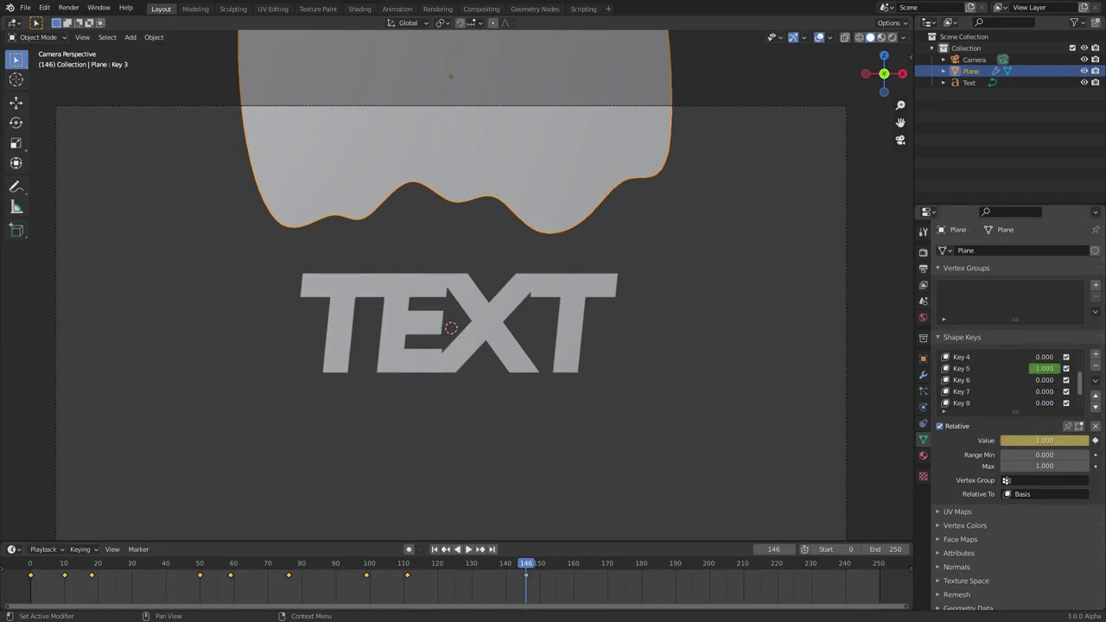
{"action": "scroll", "coordinate": [1002, 380], "scroll_direction": "up", "scroll_amount": 4}
{"action": "left_click", "coordinate": [960, 368]}
{"action": "right_click", "coordinate": [54, 568]}
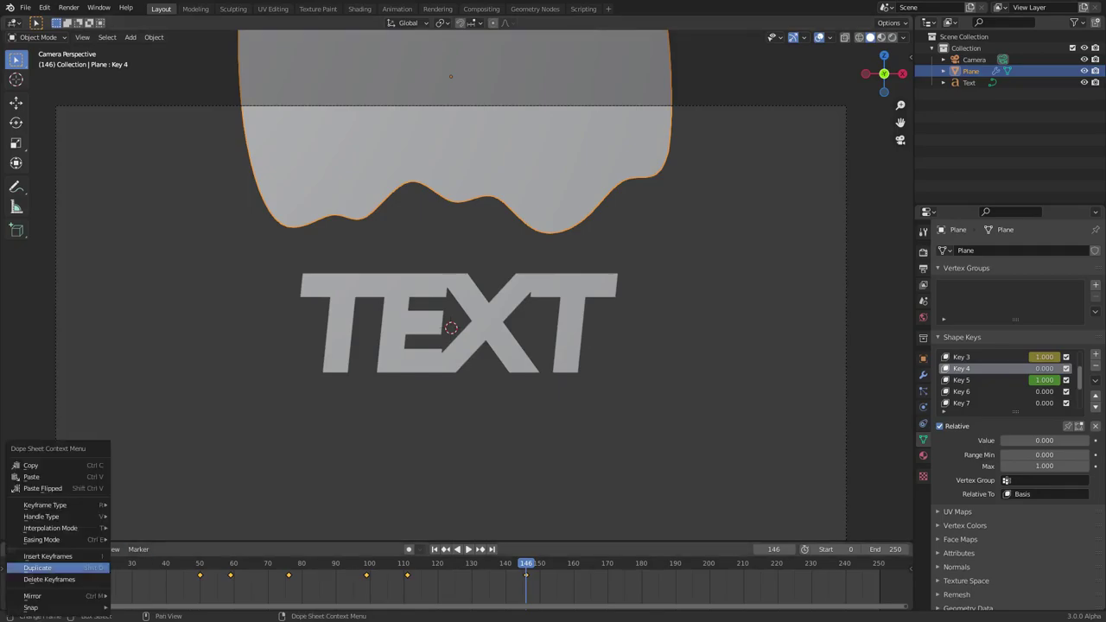
{"action": "left_click", "coordinate": [53, 568]}
{"action": "key", "text": "Escape"}
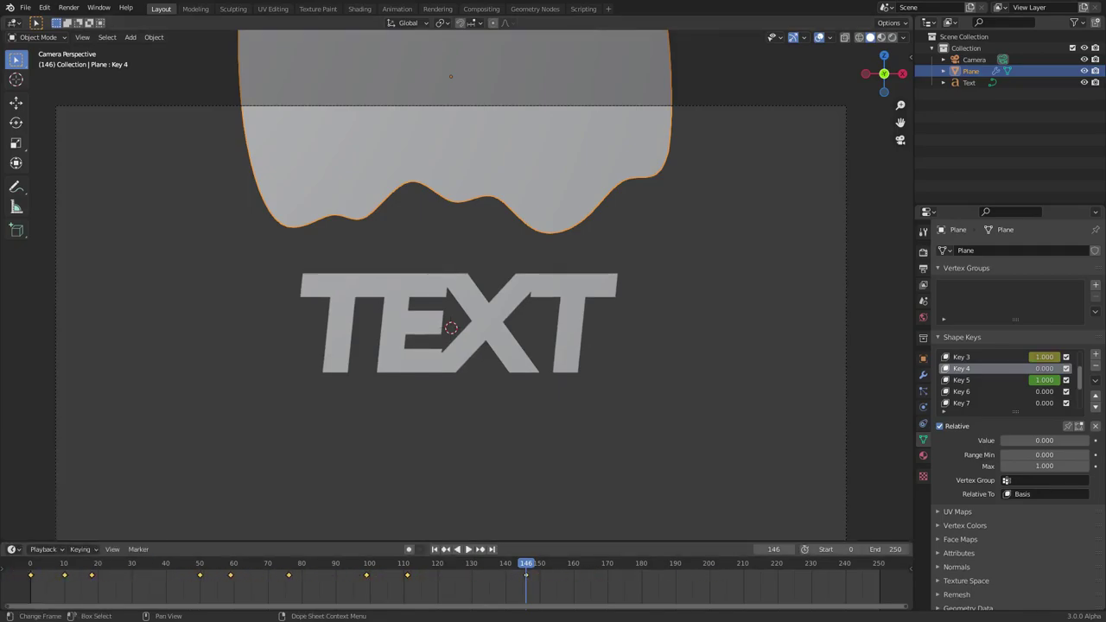
Step: Keyframe Key 4's value at 0.000 on frame 4, 0.673 on frame 87 and 1.000 on frame 123
{"action": "left_click", "coordinate": [45, 563]}
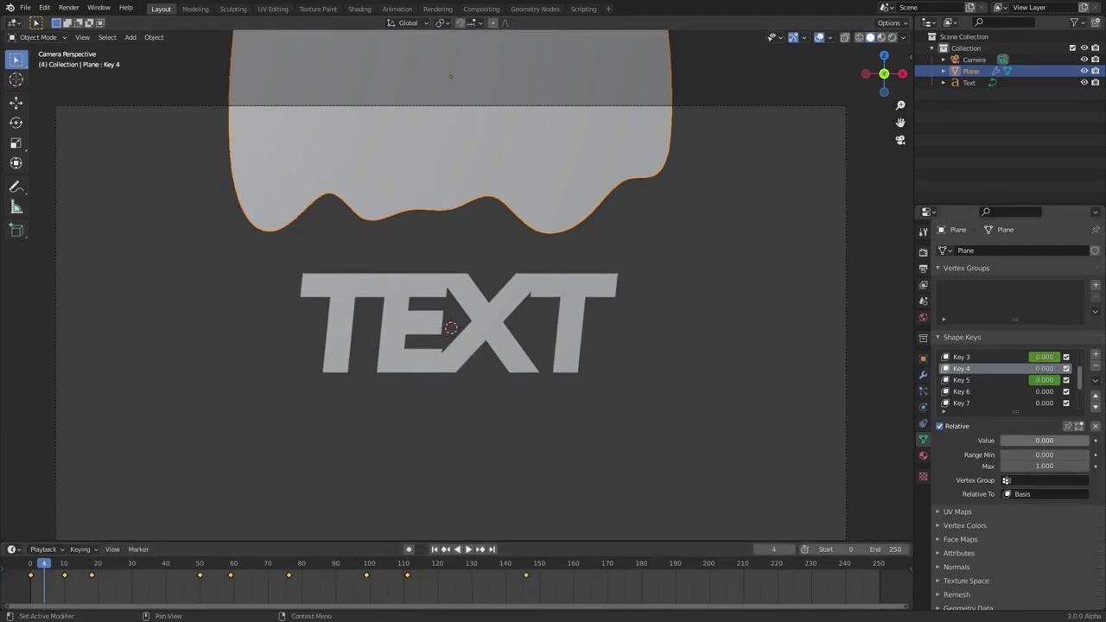
{"action": "key", "text": "i"}
{"action": "left_click_drag", "start_coordinate": [304, 563], "coordinate": [326, 563]}
{"action": "left_click_drag", "start_coordinate": [1024, 440], "coordinate": [1060, 439]}
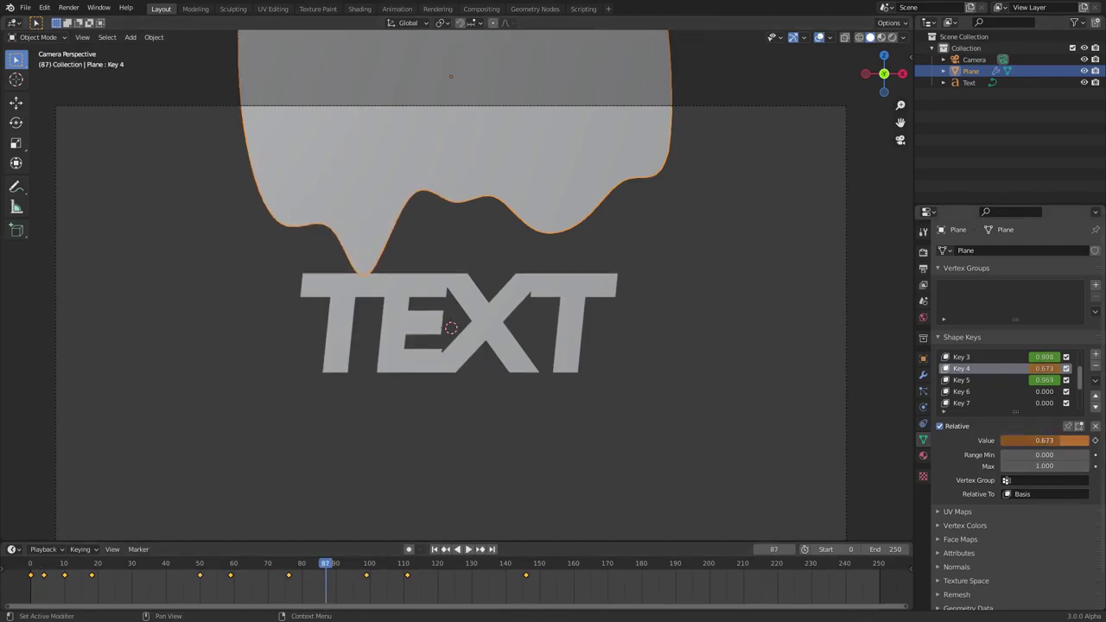
{"action": "key", "text": "i"}
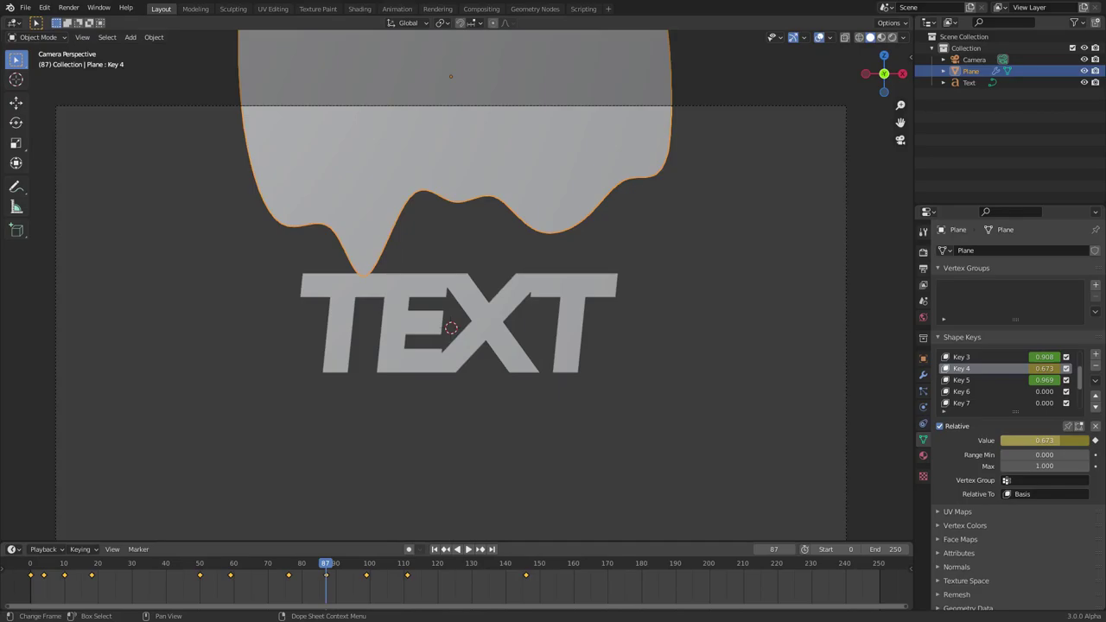
{"action": "left_click", "coordinate": [447, 563]}
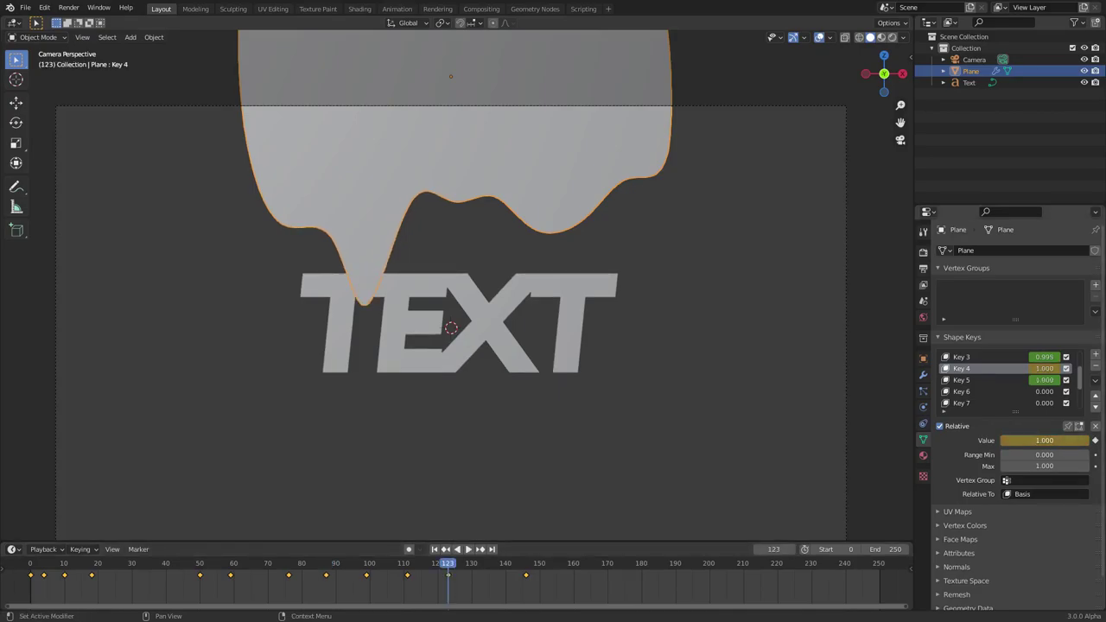
Step: Keyframe Key 10's value at 0.000 on frame 26
{"action": "left_click", "coordinate": [118, 564]}
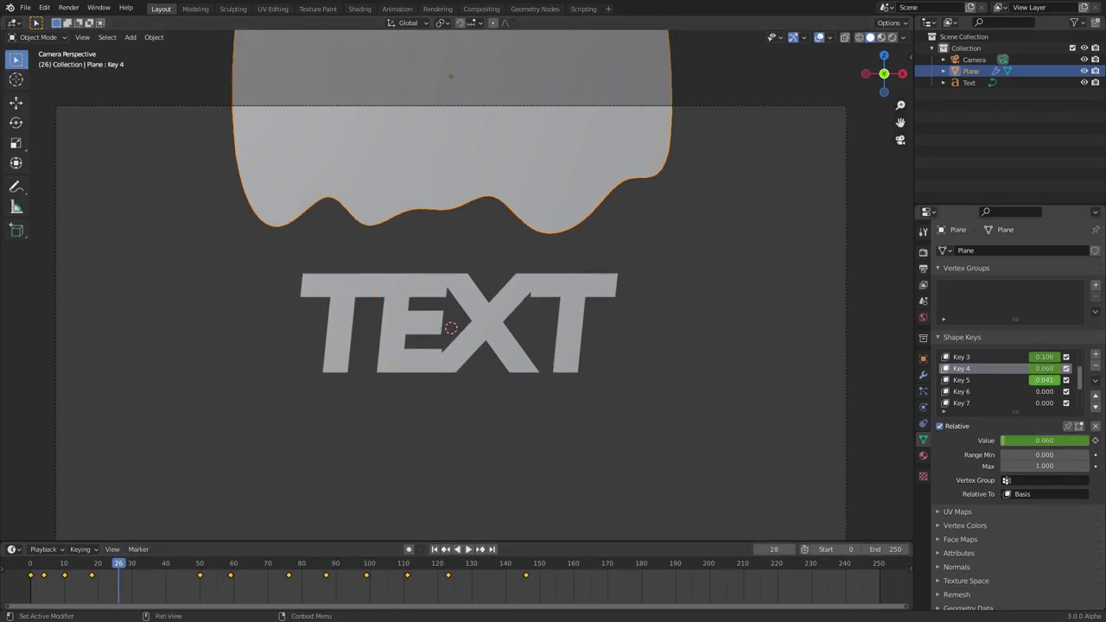
{"action": "scroll", "coordinate": [1045, 380], "scroll_direction": "down", "scroll_amount": 1}
{"action": "scroll", "coordinate": [1002, 380], "scroll_direction": "down", "scroll_amount": 2}
{"action": "left_click", "coordinate": [984, 391]}
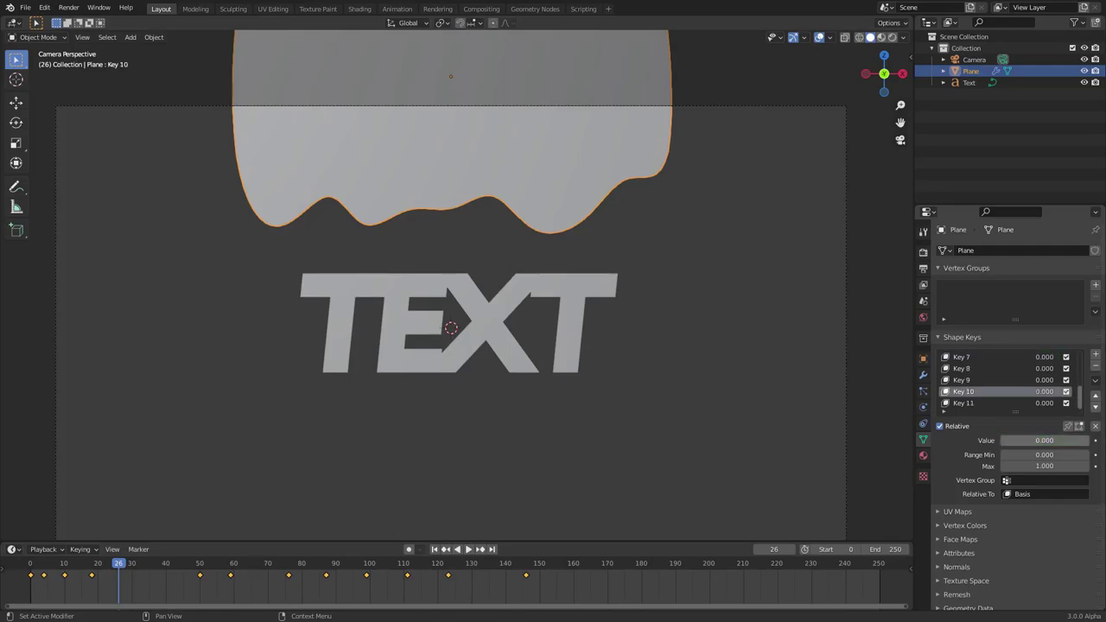
{"action": "key", "text": "i"}
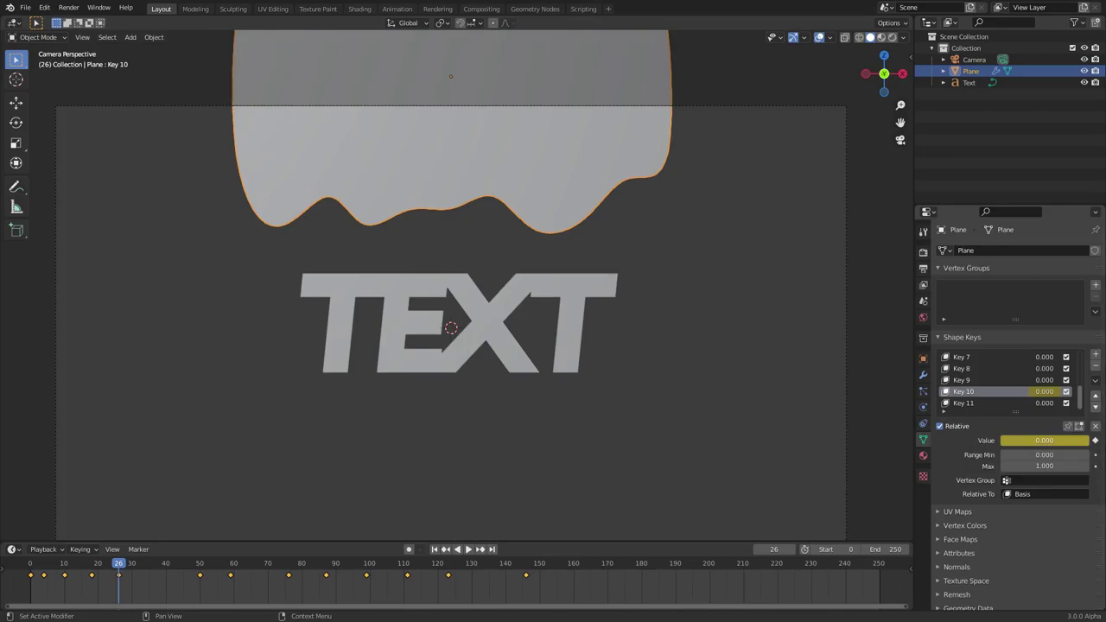
Step: Keyframe Key 10's value at 0.801 on frame 71 and at 1.000 on frame 121
{"action": "left_click", "coordinate": [272, 563]}
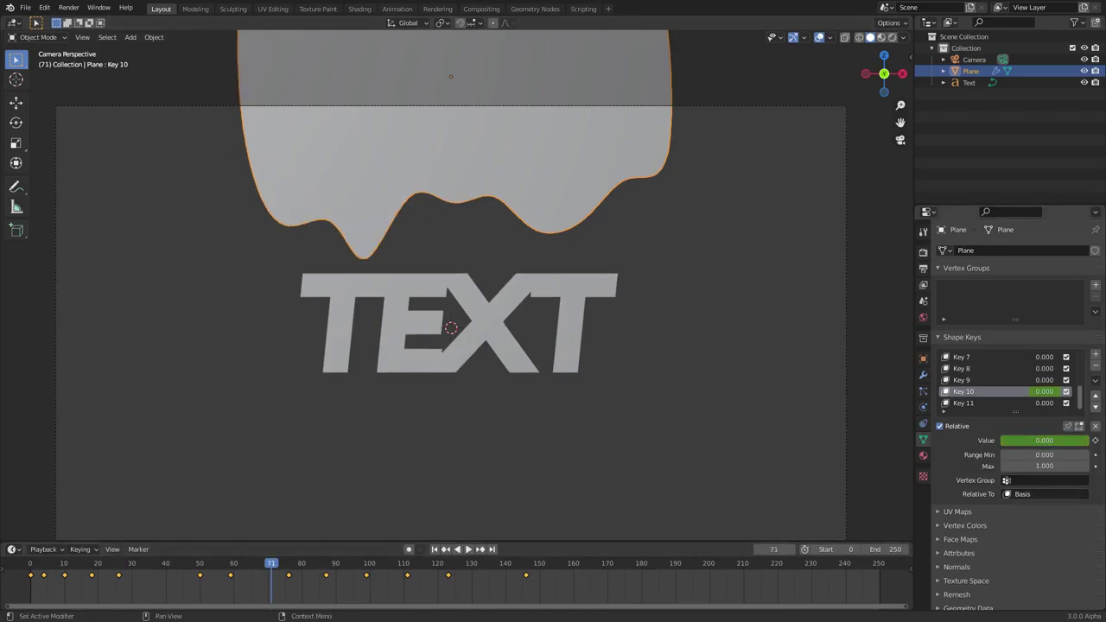
{"action": "left_click_drag", "start_coordinate": [1011, 439], "coordinate": [1080, 440]}
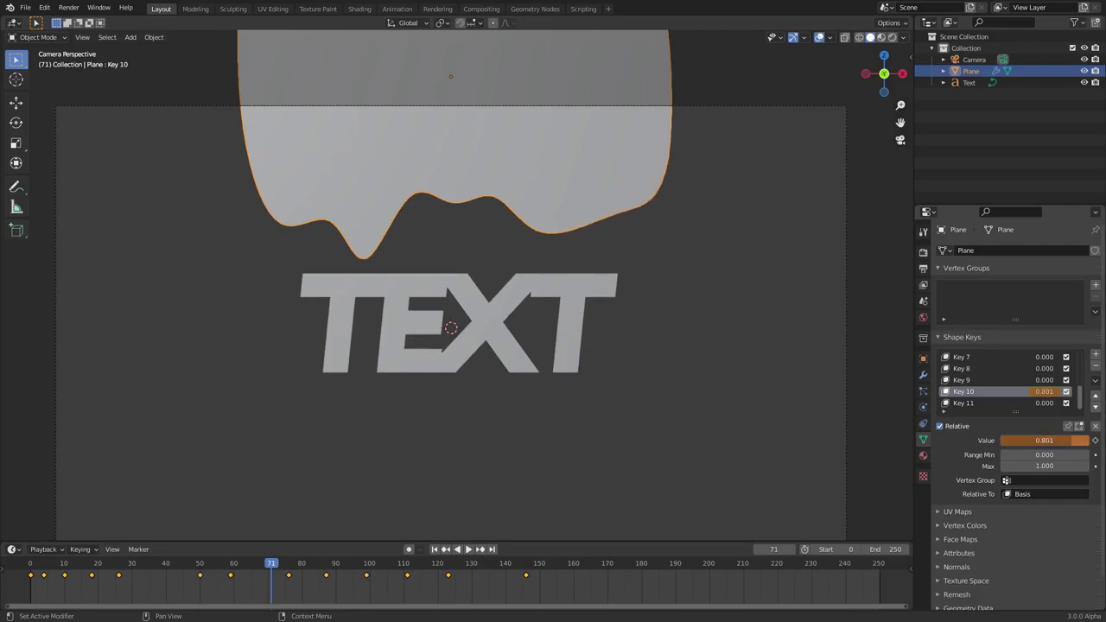
{"action": "key", "text": "i"}
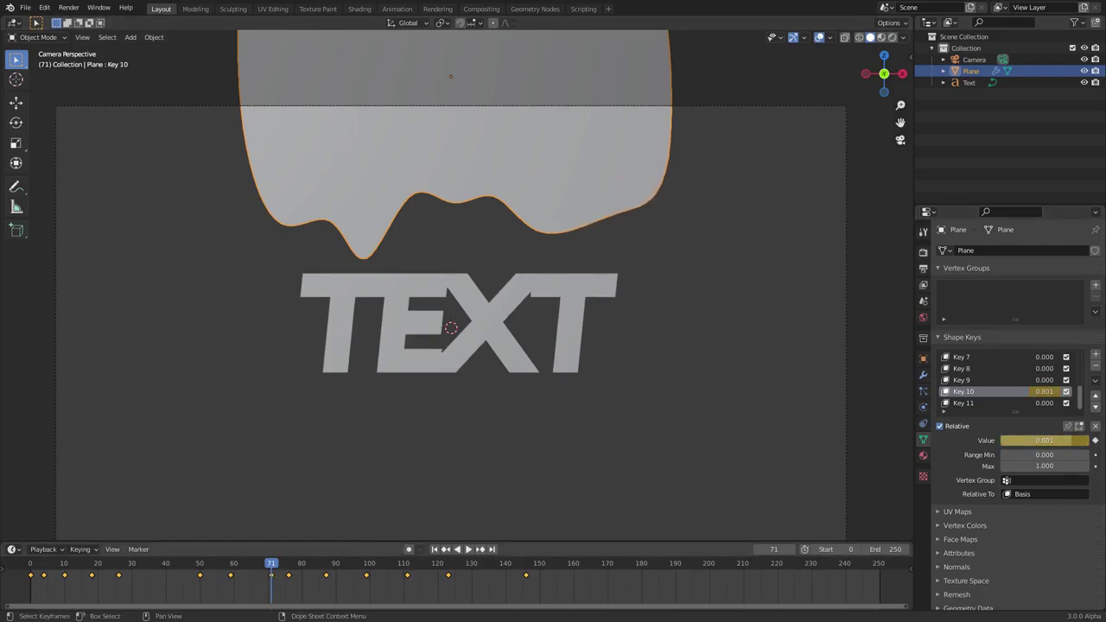
{"action": "left_click", "coordinate": [441, 563]}
{"action": "left_click_drag", "start_coordinate": [1049, 440], "coordinate": [1095, 440]}
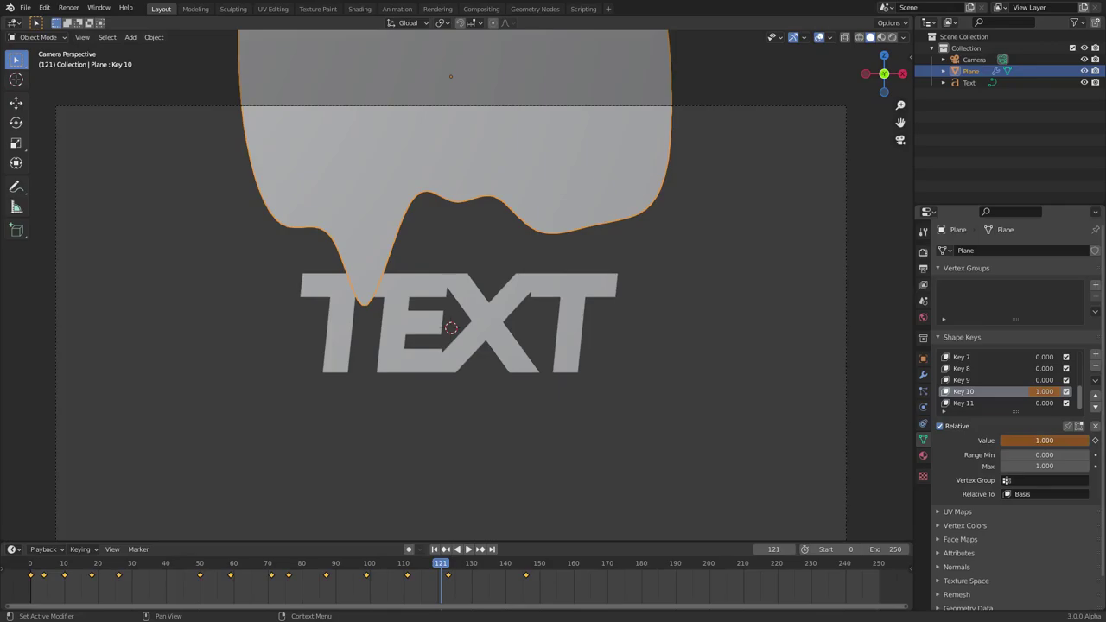
{"action": "key", "text": "i"}
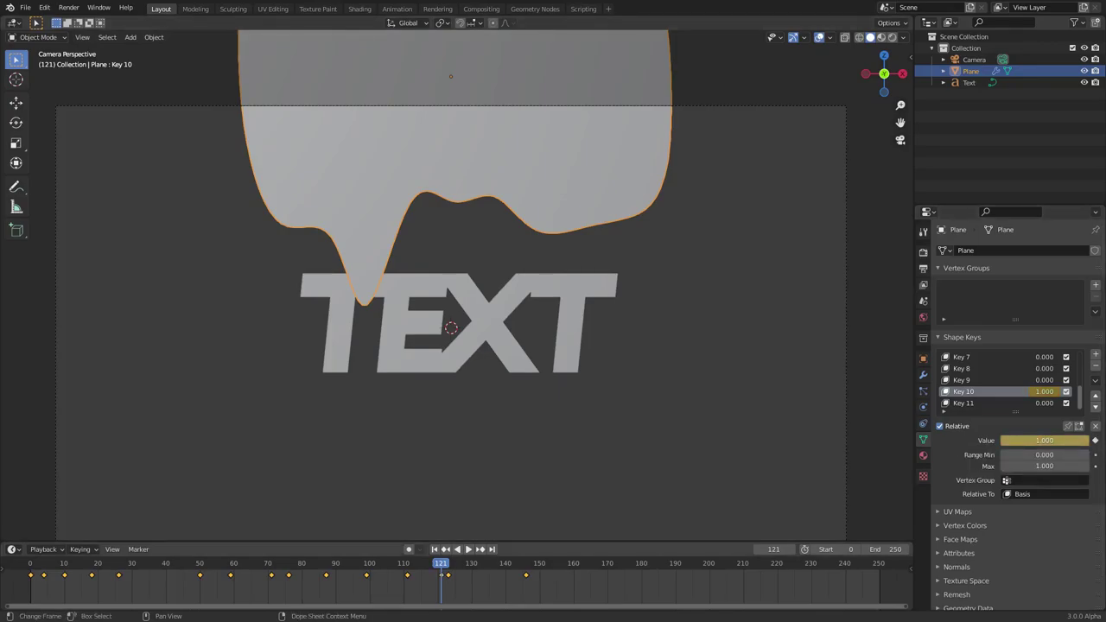
Step: Keyframe Key 7's value at 0.000 on frame 13
{"action": "left_click", "coordinate": [74, 566]}
{"action": "scroll", "coordinate": [980, 380], "scroll_direction": "up", "scroll_amount": 3}
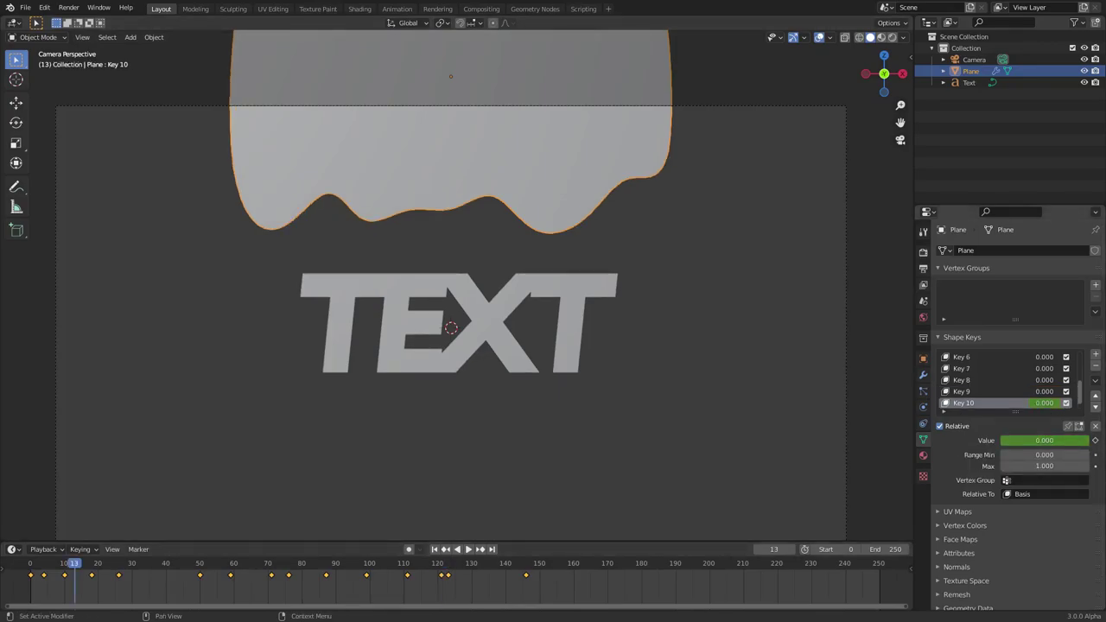
{"action": "scroll", "coordinate": [980, 380], "scroll_direction": "down", "scroll_amount": 1}
{"action": "left_click", "coordinate": [980, 380]}
{"action": "key", "text": "i"}
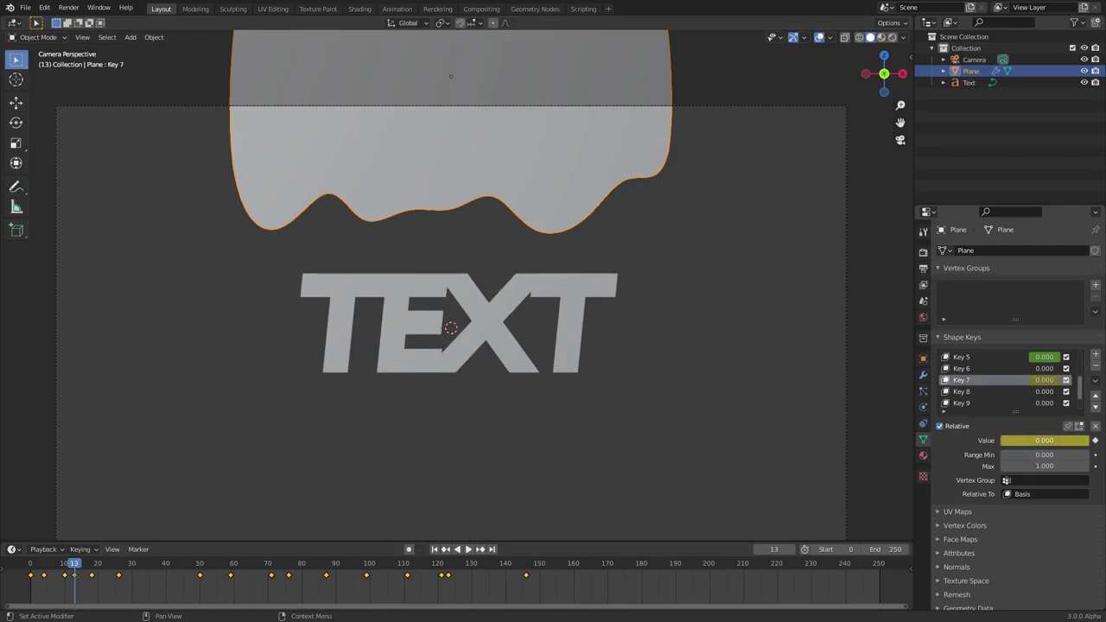
Step: Keyframe Key 7 with a raised value on frame 56 and at 1.000 on frame 134
{"action": "left_click", "coordinate": [220, 565]}
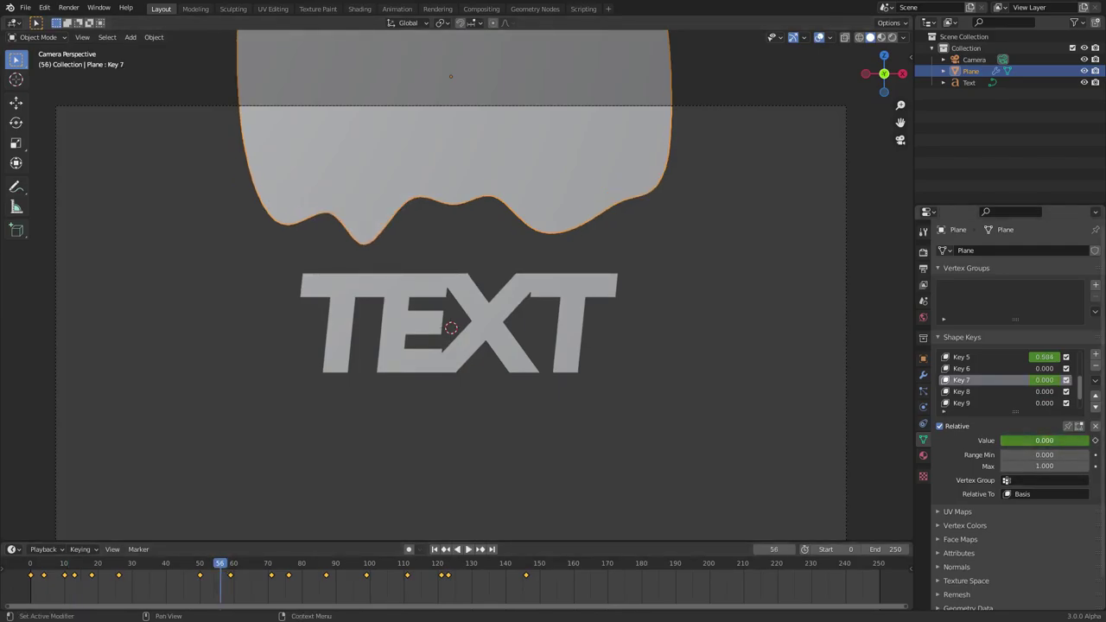
{"action": "left_click_drag", "start_coordinate": [1028, 440], "coordinate": [1078, 440]}
{"action": "key", "text": "i"}
{"action": "left_click", "coordinate": [485, 565]}
{"action": "key", "text": "i"}
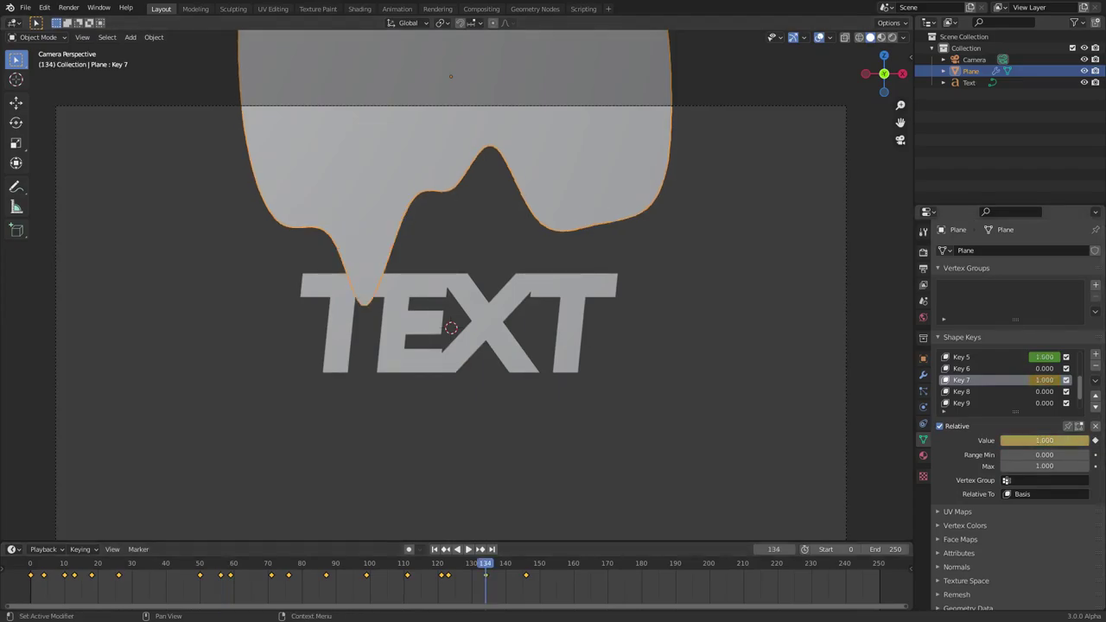
Step: Keyframe Key 11's value at 1.000 on frame 181
{"action": "scroll", "coordinate": [1002, 380], "scroll_direction": "down", "scroll_amount": 2}
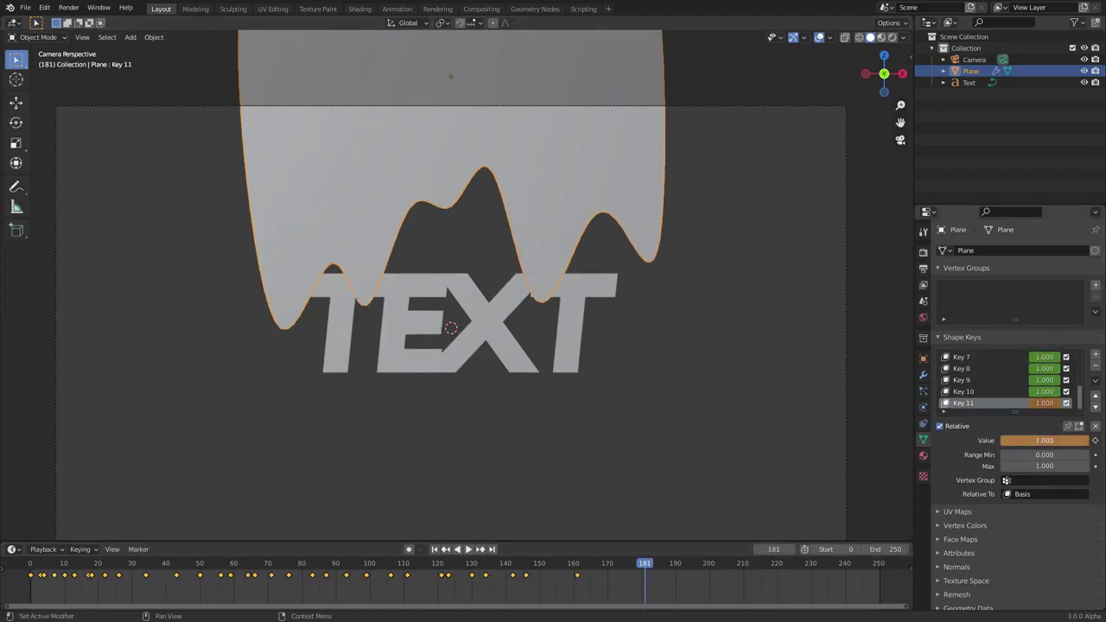
{"action": "key", "text": "i"}
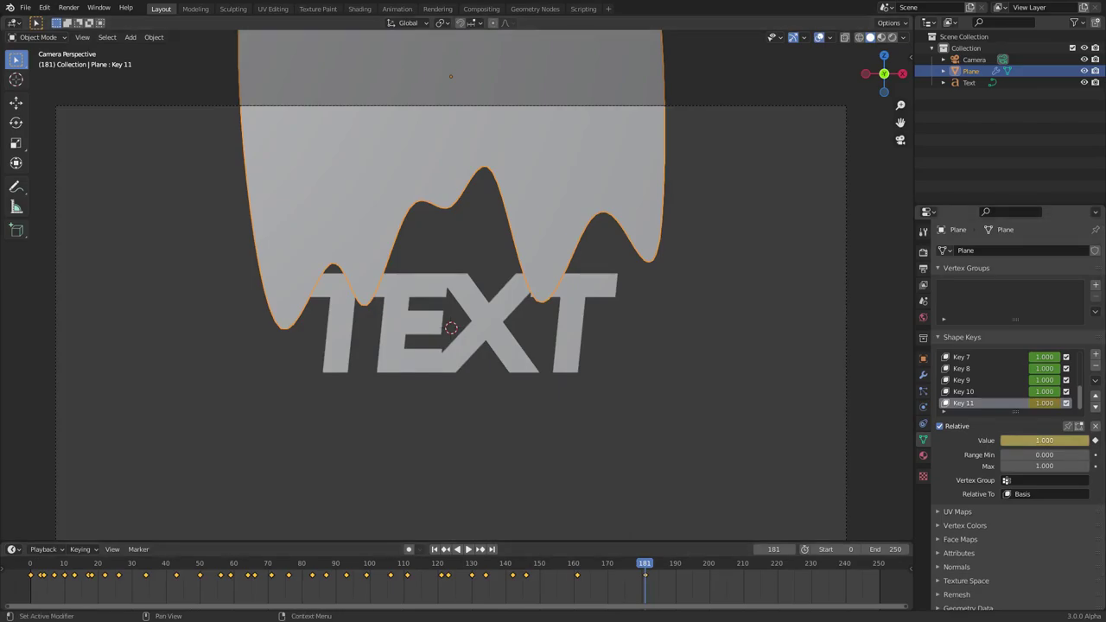
{"action": "scroll", "coordinate": [1002, 380], "scroll_direction": "up", "scroll_amount": 7}
{"action": "scroll", "coordinate": [1002, 380], "scroll_direction": "down", "scroll_amount": 7}
{"action": "scroll", "coordinate": [1002, 380], "scroll_direction": "up", "scroll_amount": 7}
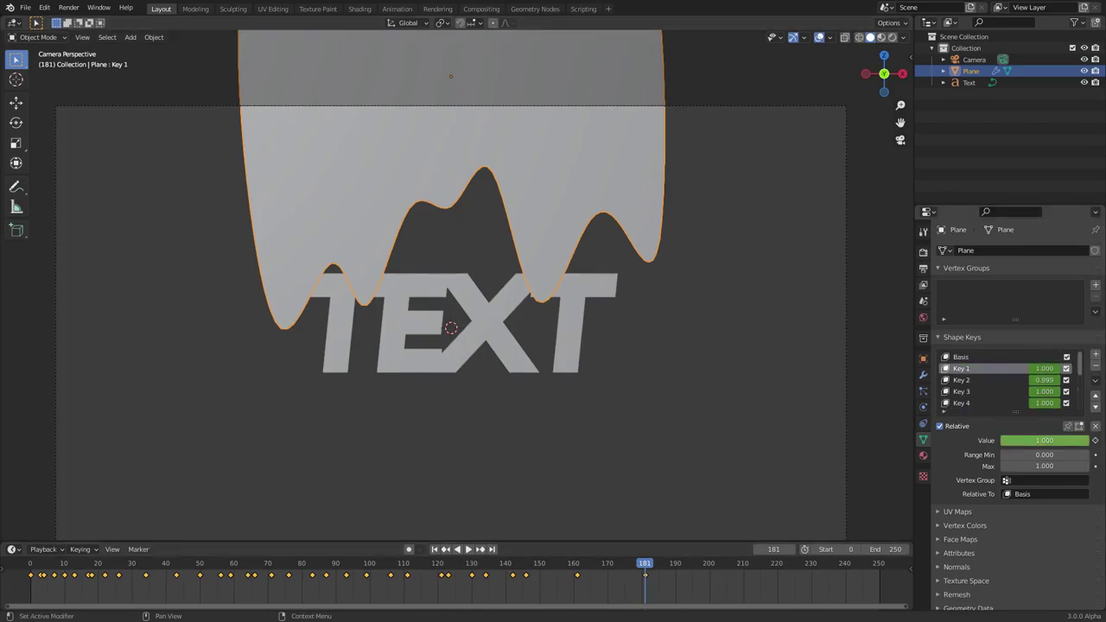
Step: Return to frame 0 and try to change Key 2's value
{"action": "left_click", "coordinate": [960, 356]}
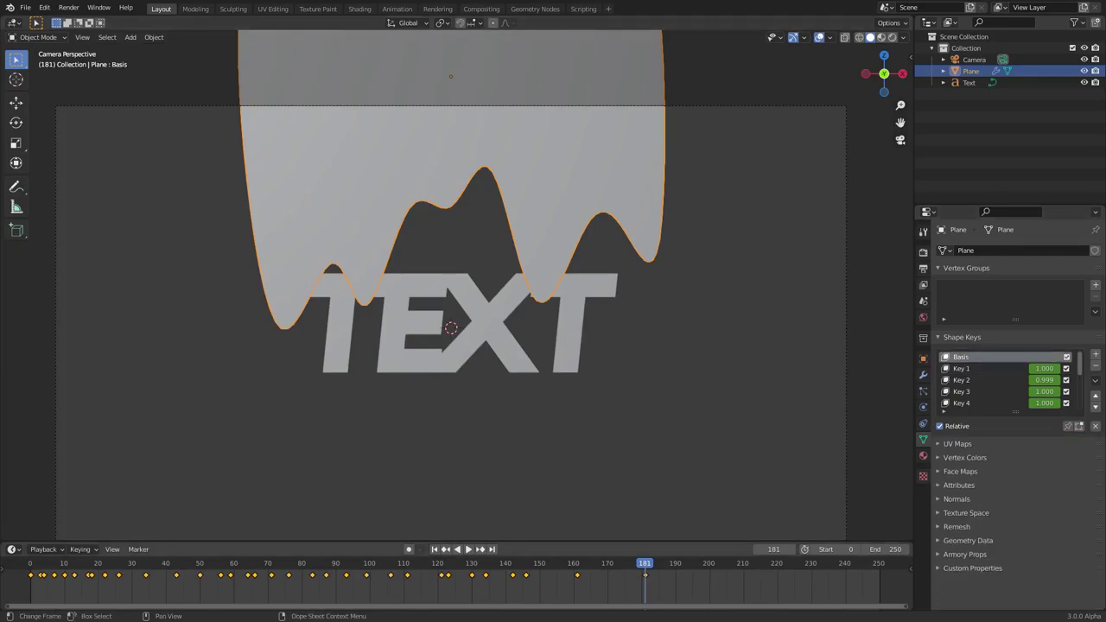
{"action": "left_click", "coordinate": [435, 548]}
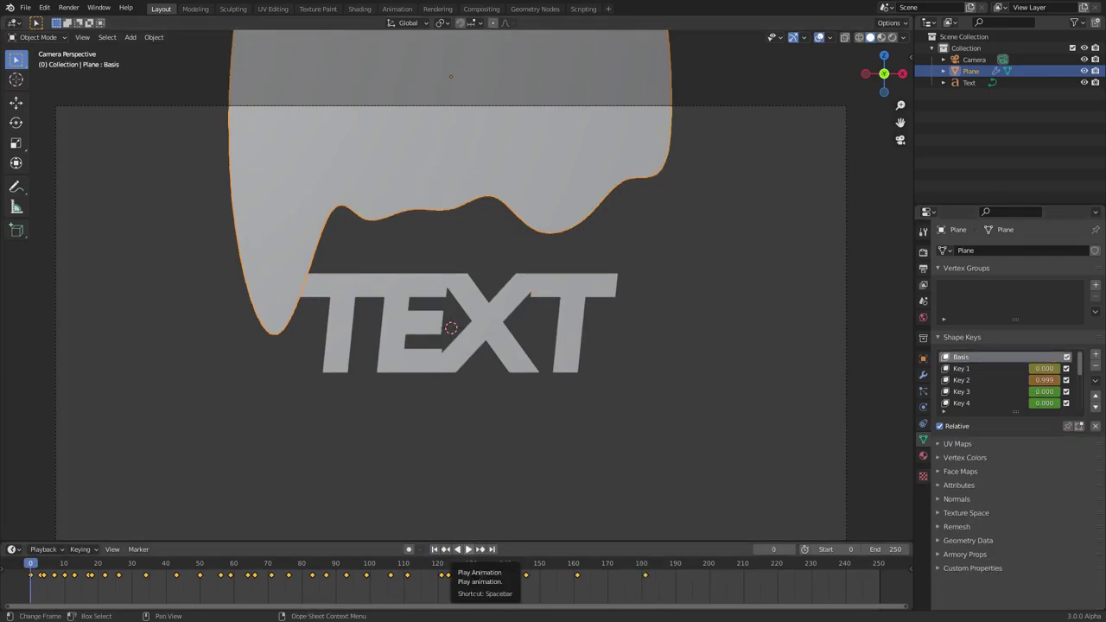
{"action": "left_click", "coordinate": [961, 391]}
{"action": "left_click", "coordinate": [962, 380]}
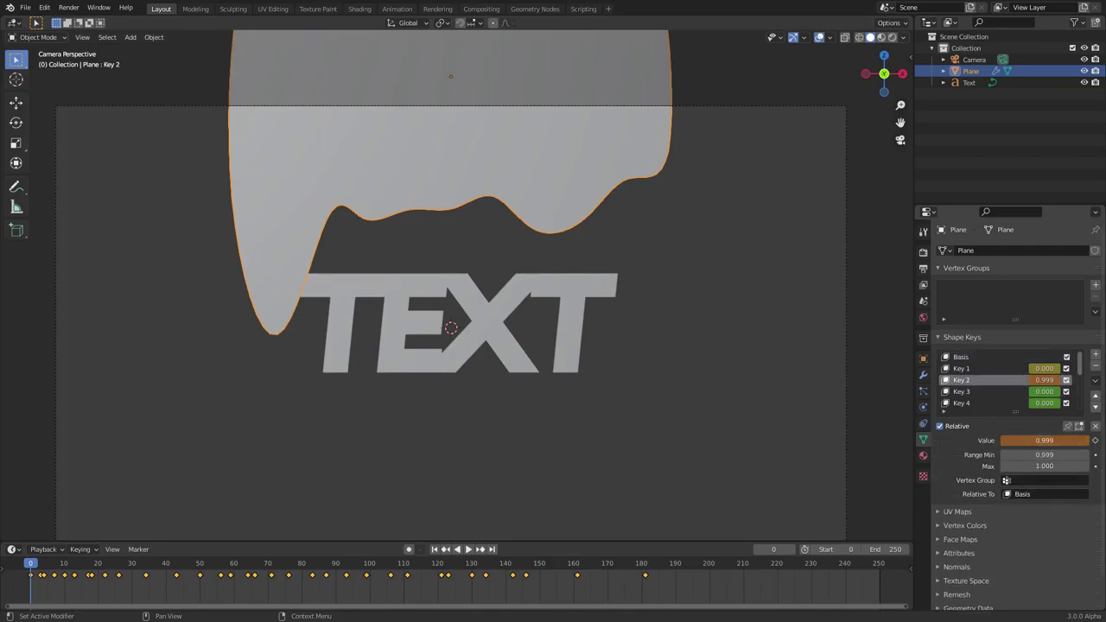
{"action": "scroll", "coordinate": [1001, 380], "scroll_direction": "down", "scroll_amount": 5}
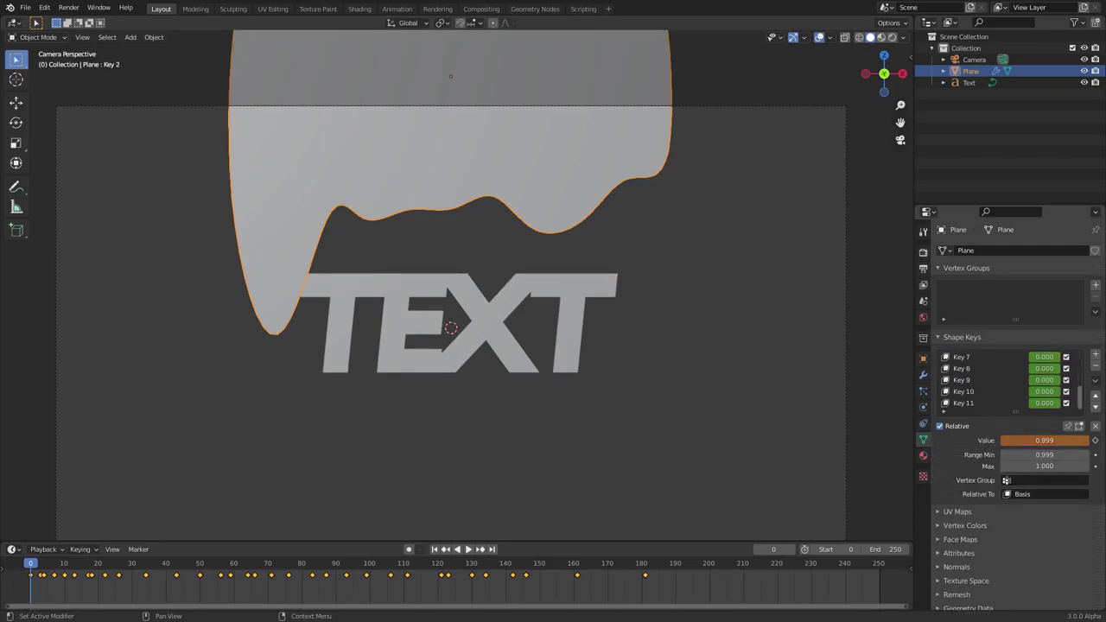
{"action": "scroll", "coordinate": [993, 380], "scroll_direction": "up", "scroll_amount": 7}
{"action": "left_click", "coordinate": [1044, 440]}
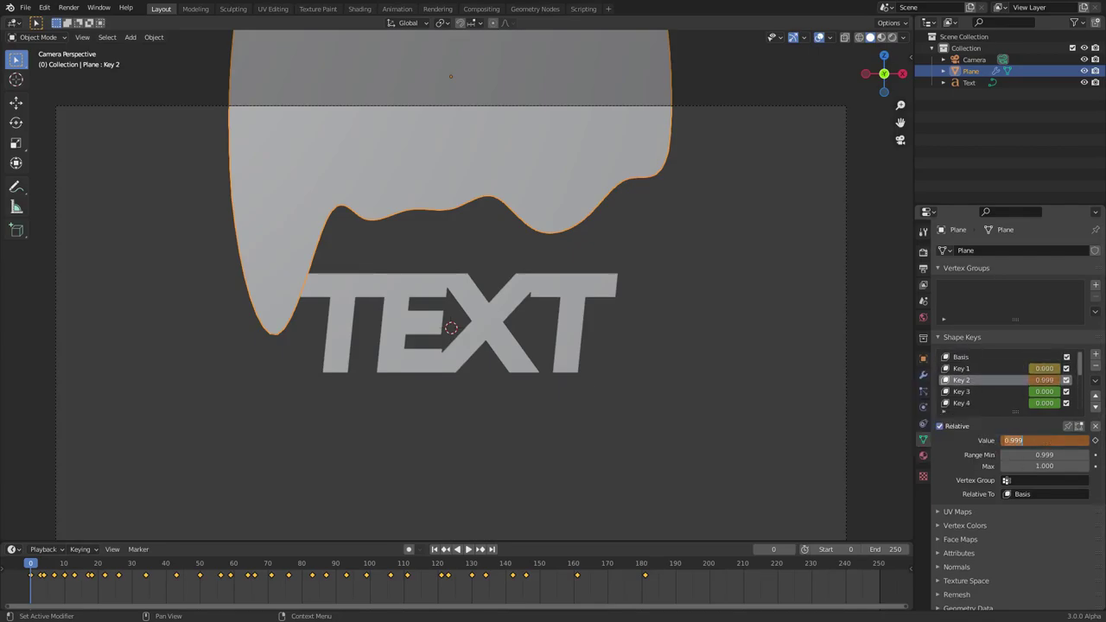
{"action": "key", "text": "Escape"}
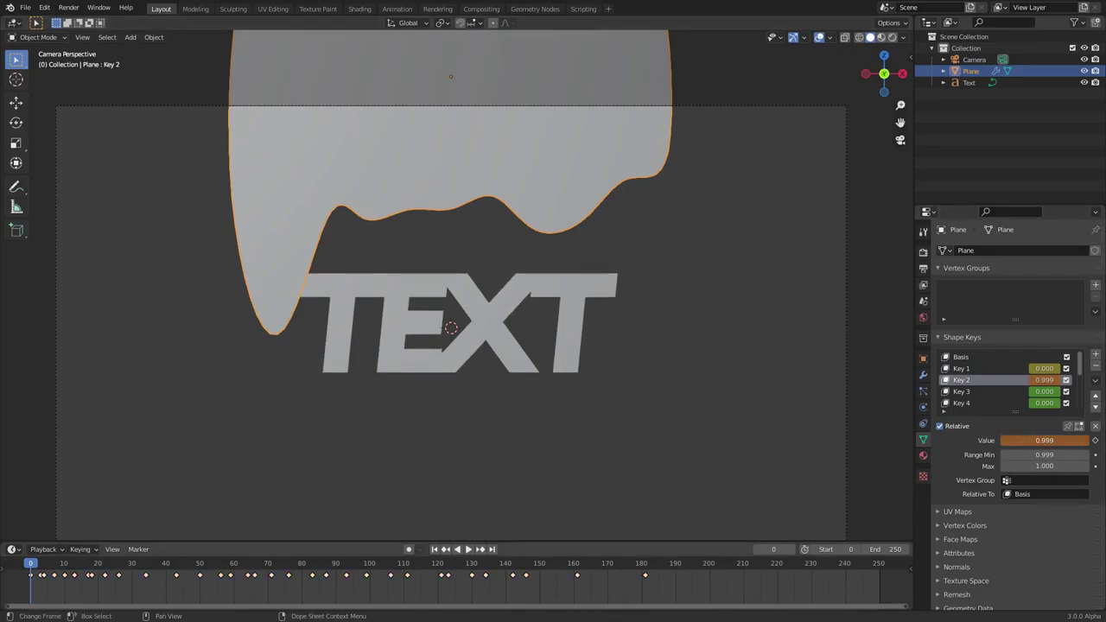
Step: Move the keyframe on frame 0 to frame 1 and play the animation to check Key 2
{"action": "left_click_drag", "start_coordinate": [31, 575], "coordinate": [34, 575]}
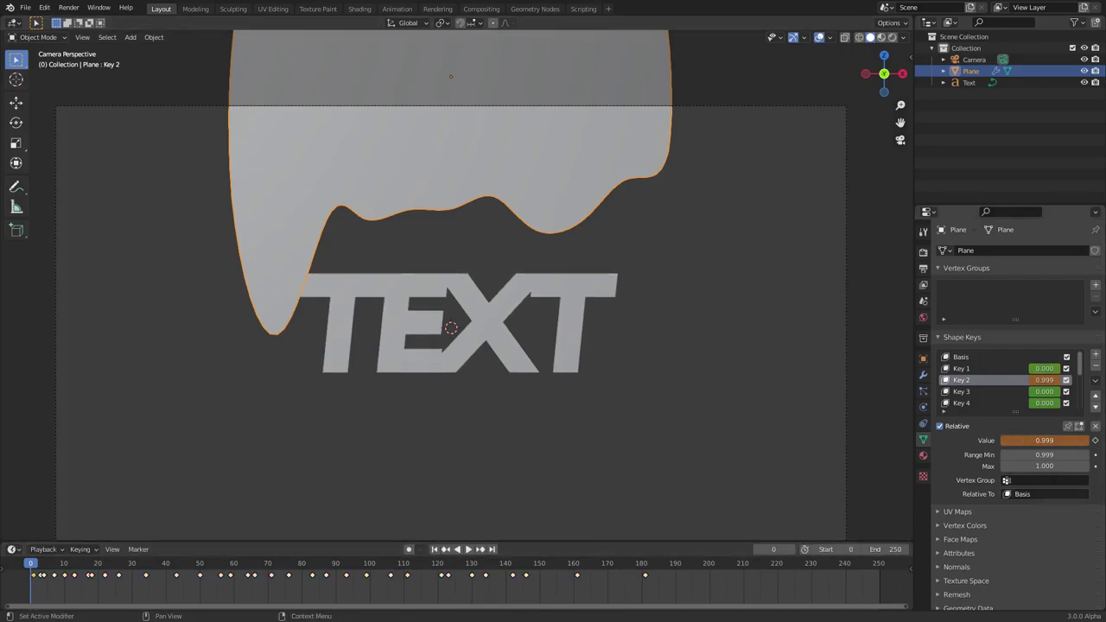
{"action": "left_click", "coordinate": [1043, 441]}
{"action": "key", "text": "Return"}
{"action": "right_click", "coordinate": [1001, 380]}
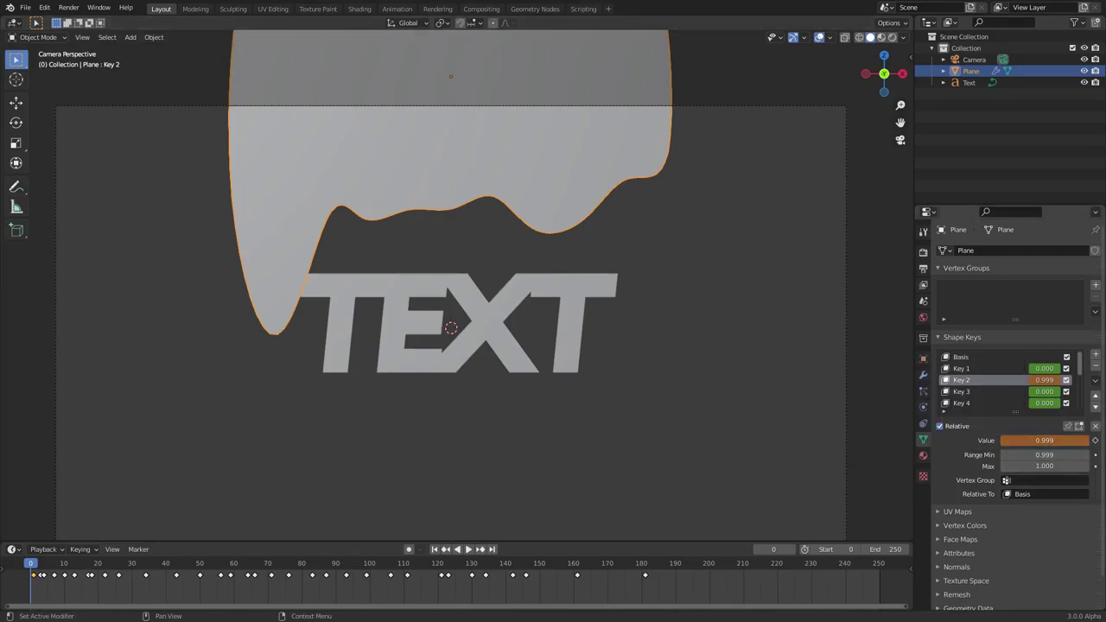
{"action": "key", "text": "space"}
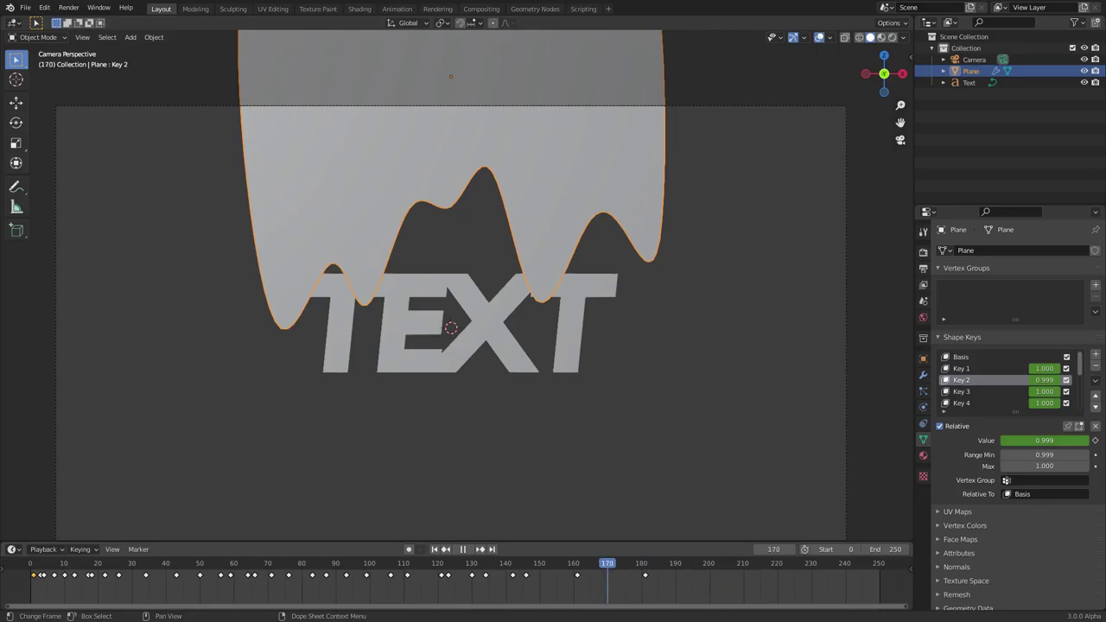
{"action": "key", "text": "Escape"}
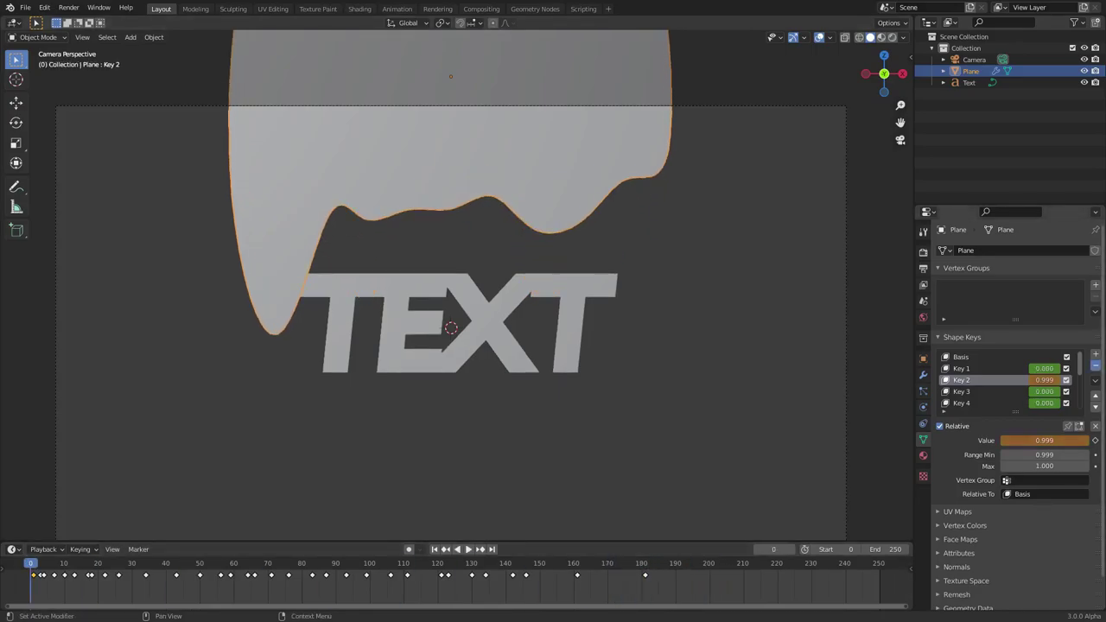
Step: Replace Key 2 with a new shape key that pulls the plane's bottom-left corner vertex downward
{"action": "left_click", "coordinate": [1095, 365]}
{"action": "left_click", "coordinate": [1095, 354]}
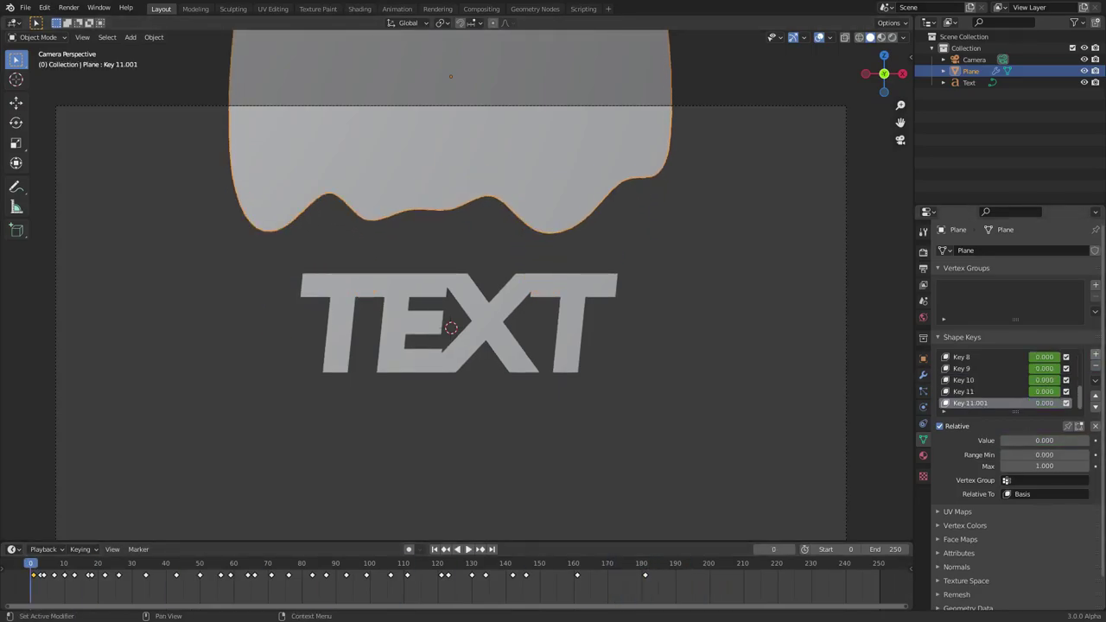
{"action": "key", "text": "Tab"}
{"action": "left_click", "coordinate": [220, 208]}
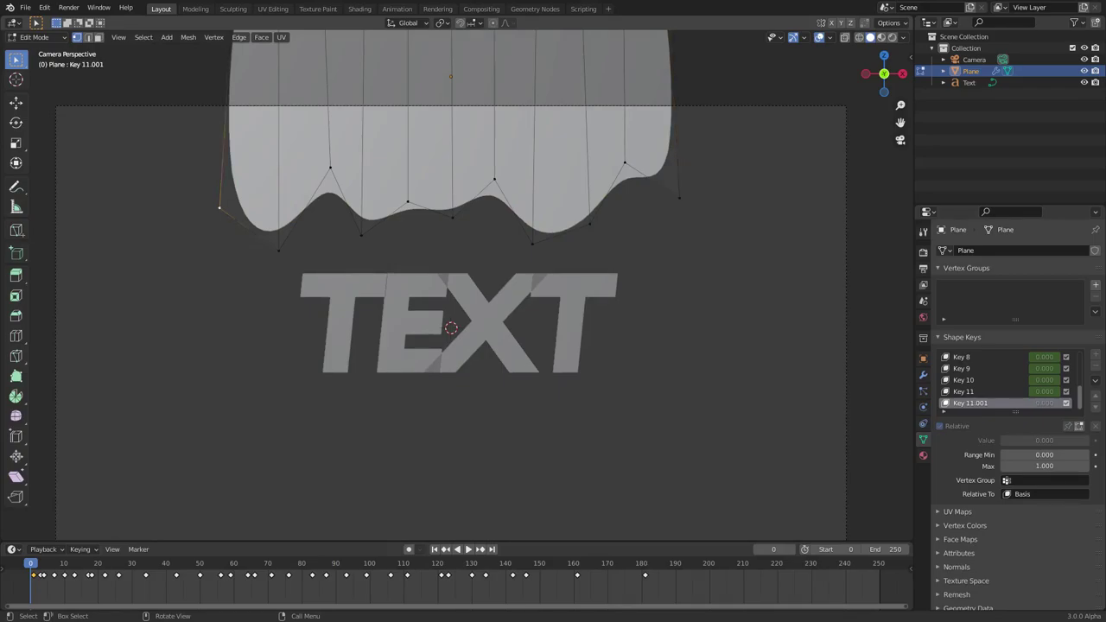
{"action": "key", "text": "g"}
{"action": "key", "text": "Return"}
{"action": "key", "text": "Tab"}
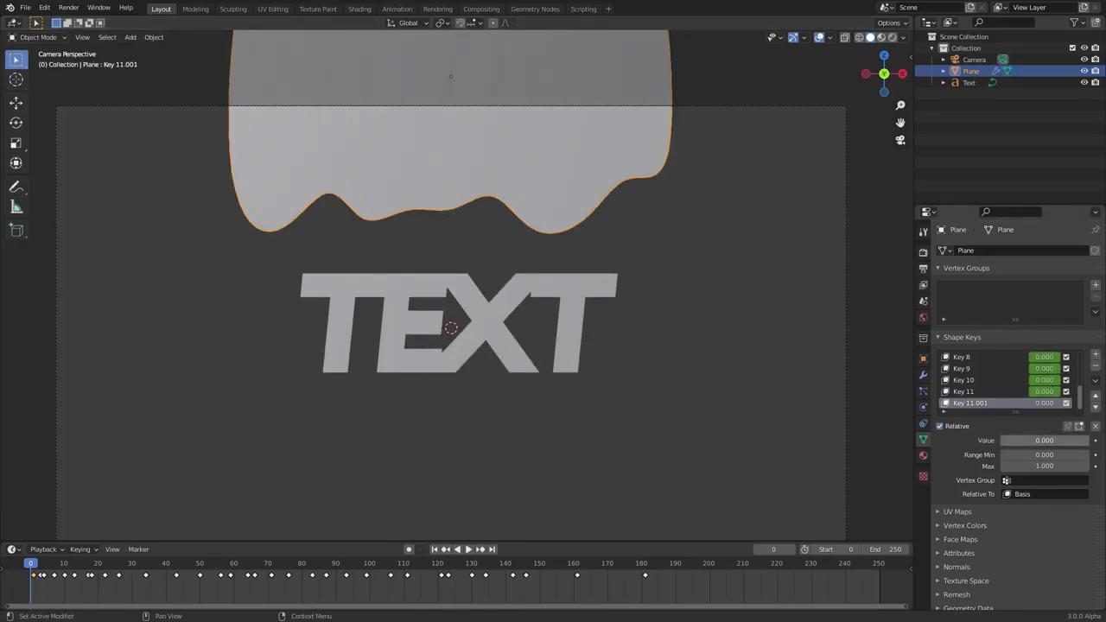
Step: Keyframe the new shape key's value at 0.000 on frame 0, 0.692 on frame 91 and 1.000 on frame 157
{"action": "key", "text": "i"}
{"action": "left_click", "coordinate": [338, 563]}
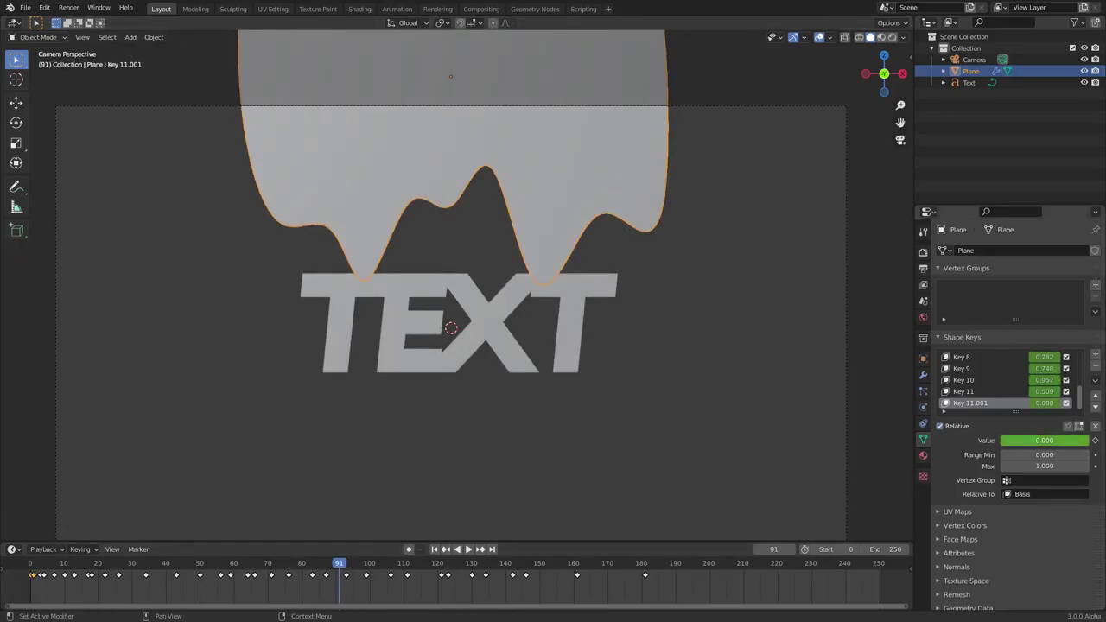
{"action": "left_click_drag", "start_coordinate": [1019, 441], "coordinate": [1080, 440]}
{"action": "key", "text": "i"}
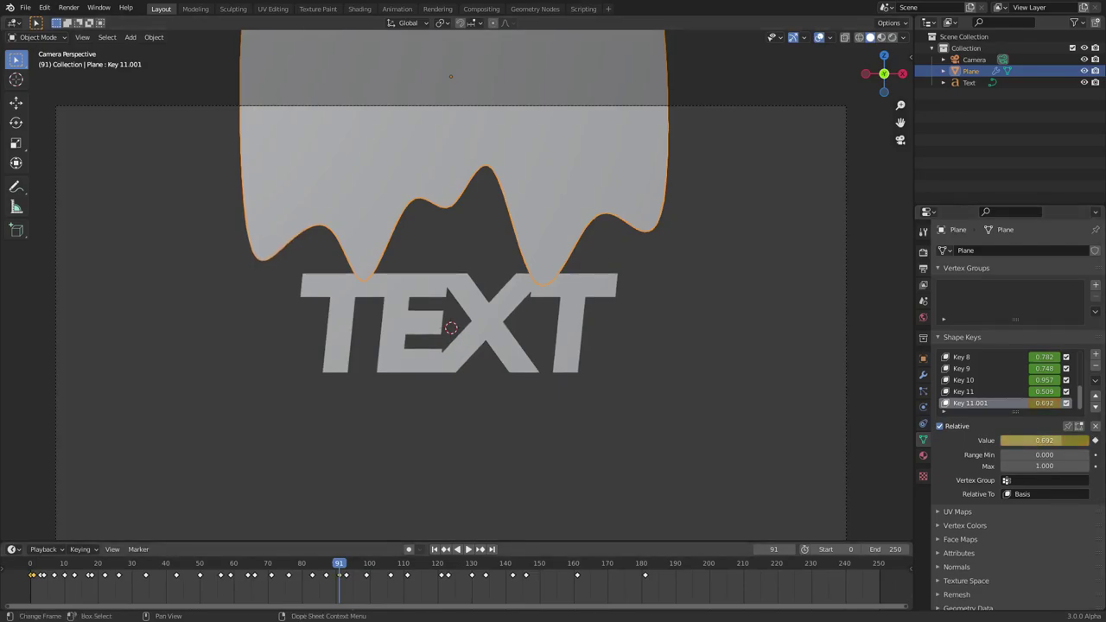
{"action": "left_click", "coordinate": [563, 563]}
{"action": "key", "text": "i"}
Step: Play back the drip animation from frame 0
{"action": "key", "text": "ctrl+shift+space"}
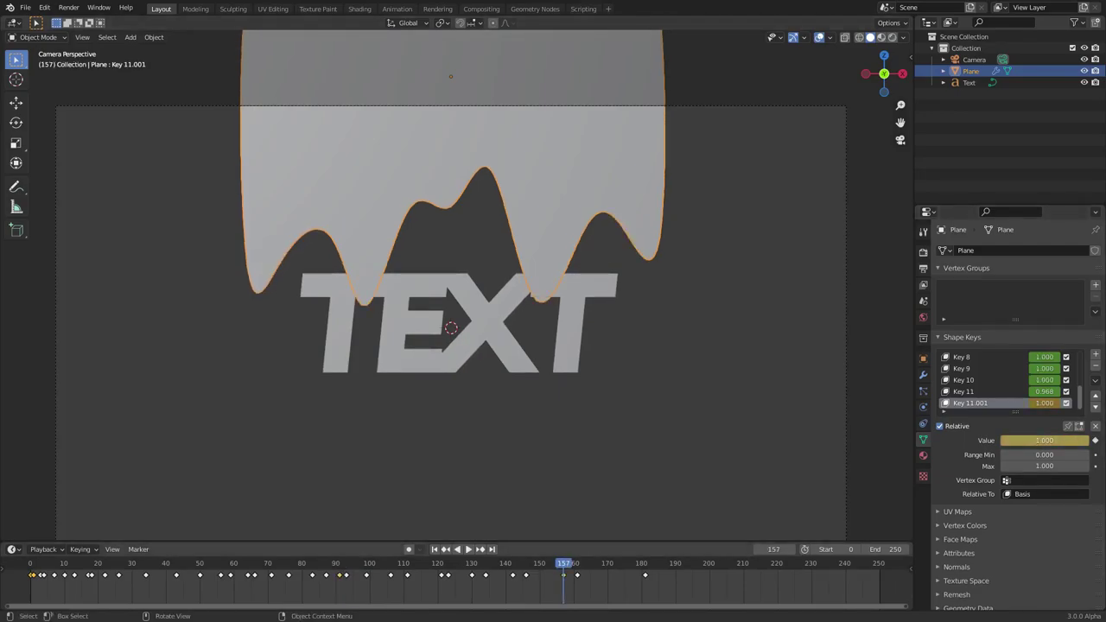
{"action": "key", "text": "shift+Left"}
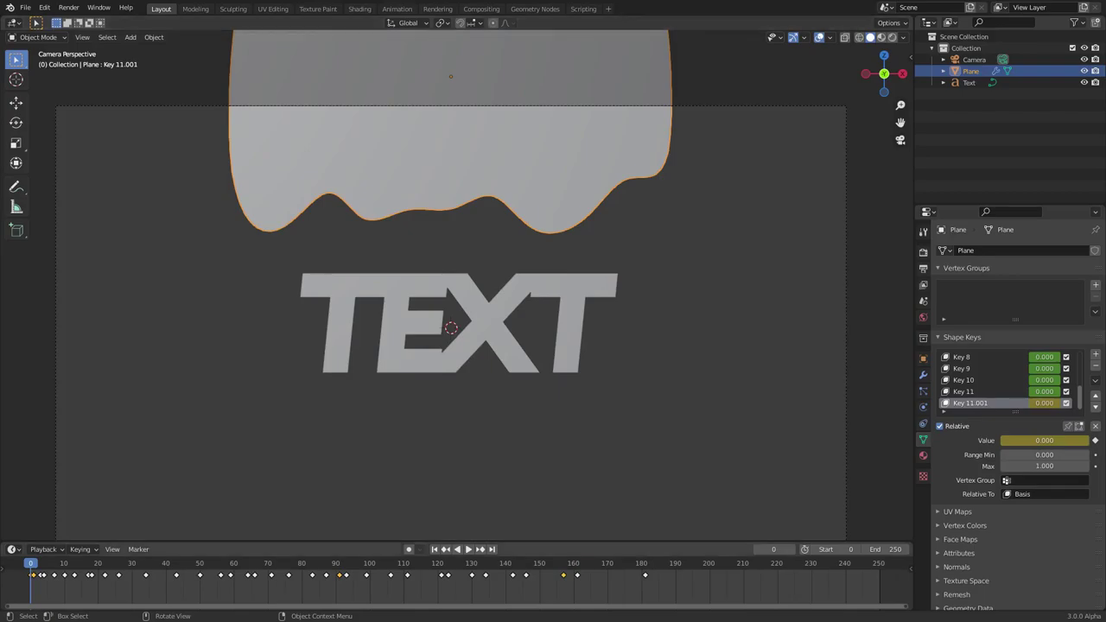
{"action": "key", "text": "space"}
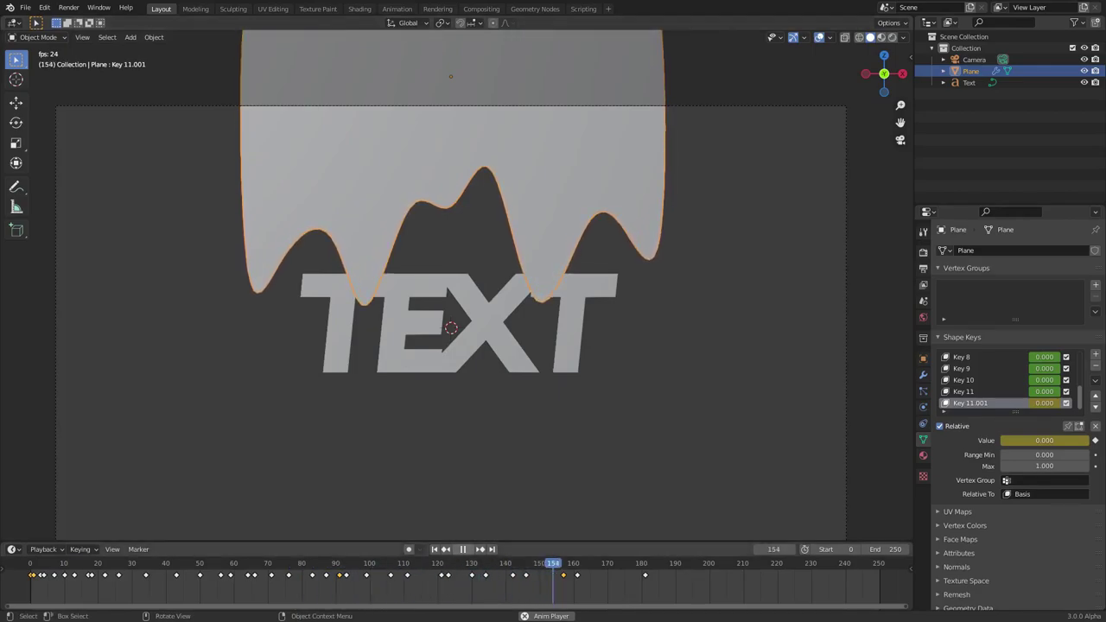
{"action": "key", "text": "space"}
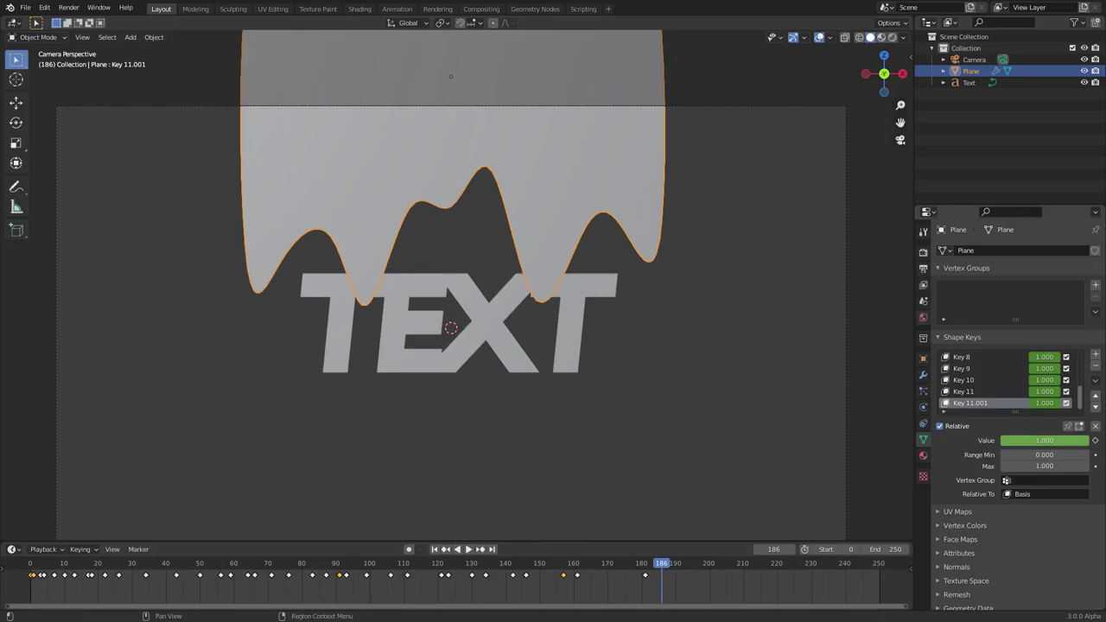
Step: Set the scene's output frame rate to 60 fps
{"action": "left_click", "coordinate": [922, 252]}
{"action": "left_click", "coordinate": [922, 269]}
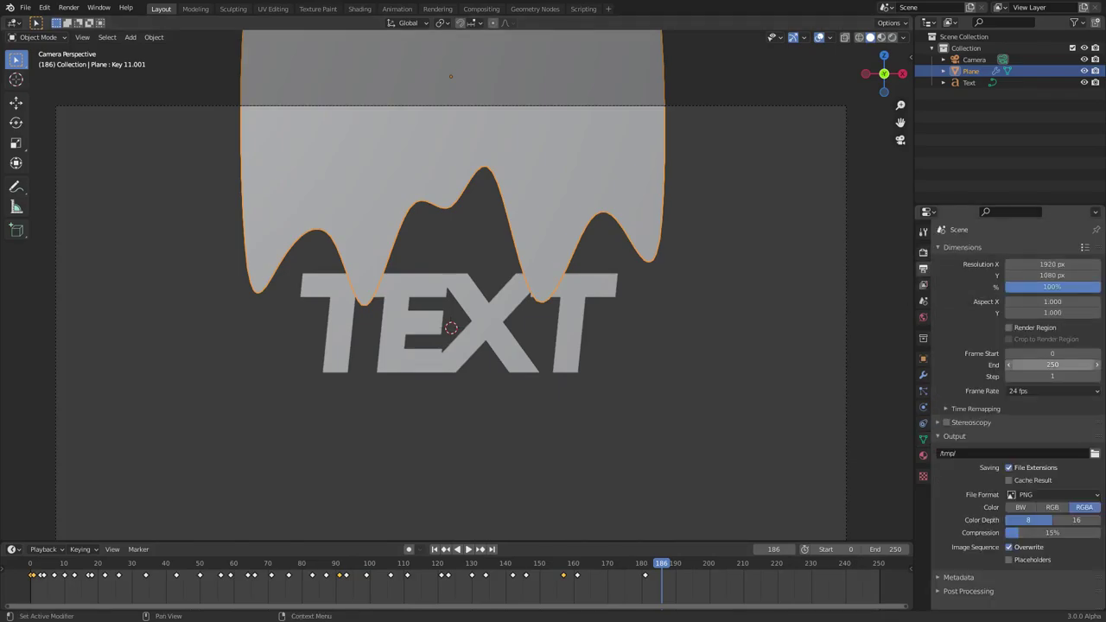
{"action": "left_click", "coordinate": [1051, 390]}
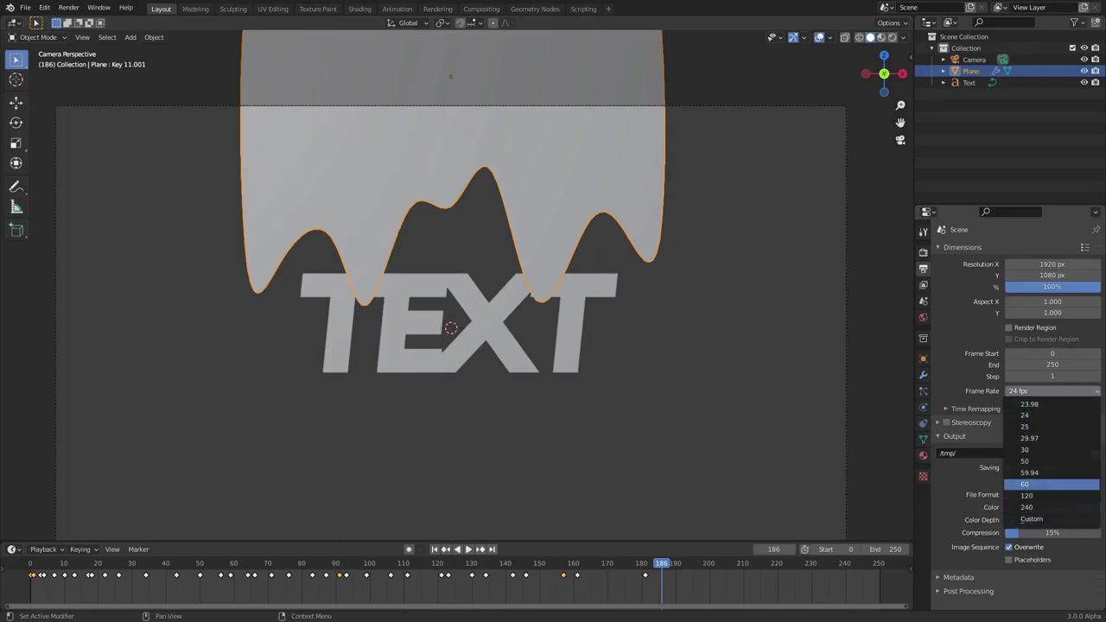
{"action": "left_click", "coordinate": [1028, 483]}
Step: Scale all keyframes toward frame 0 so the last one lands on frame 100, and play the animation
{"action": "key", "text": "shift+Left"}
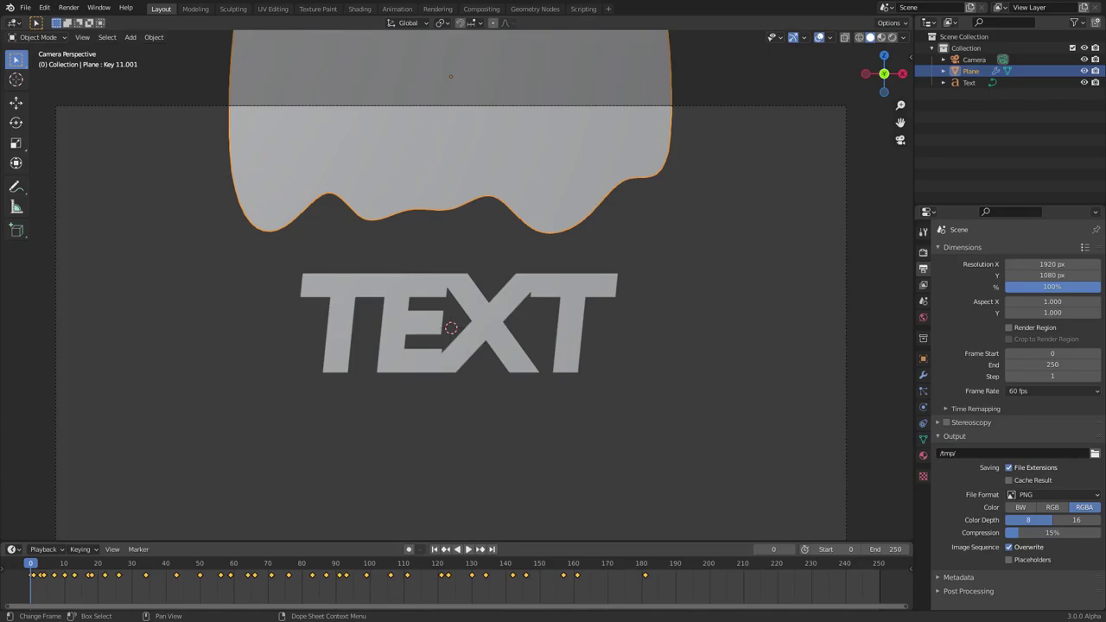
{"action": "key", "text": "s"}
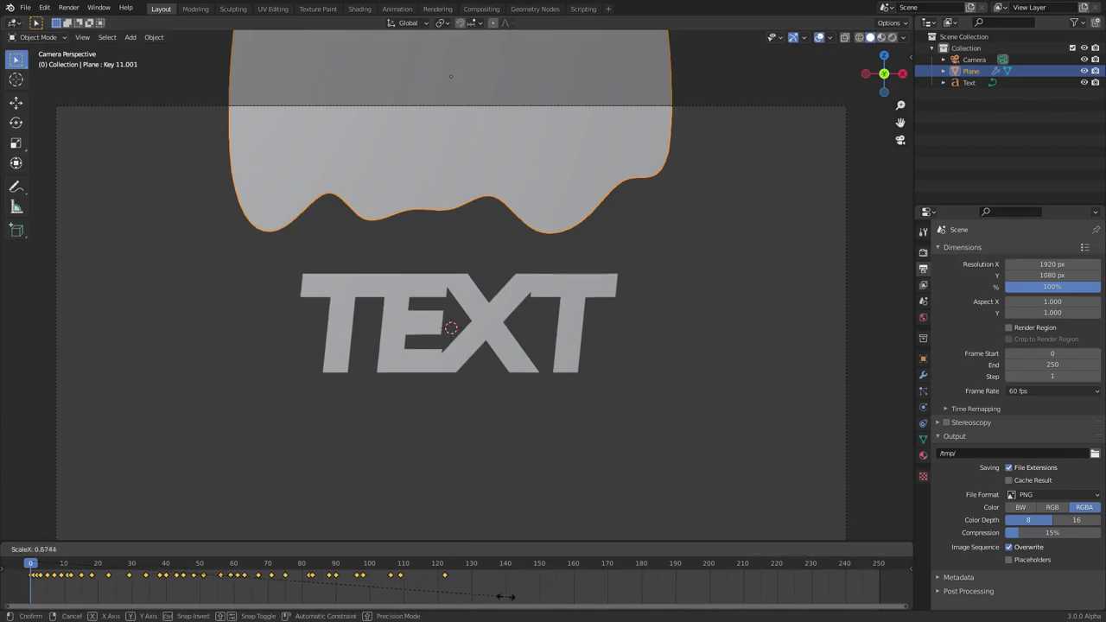
{"action": "left_click", "coordinate": [418, 600]}
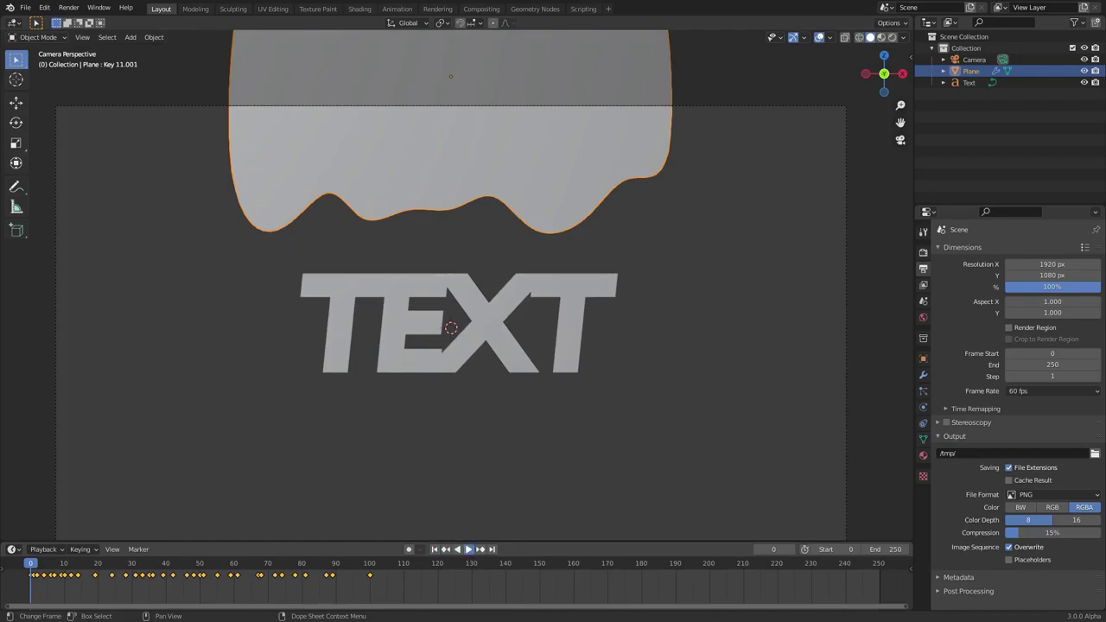
{"action": "key", "text": "space"}
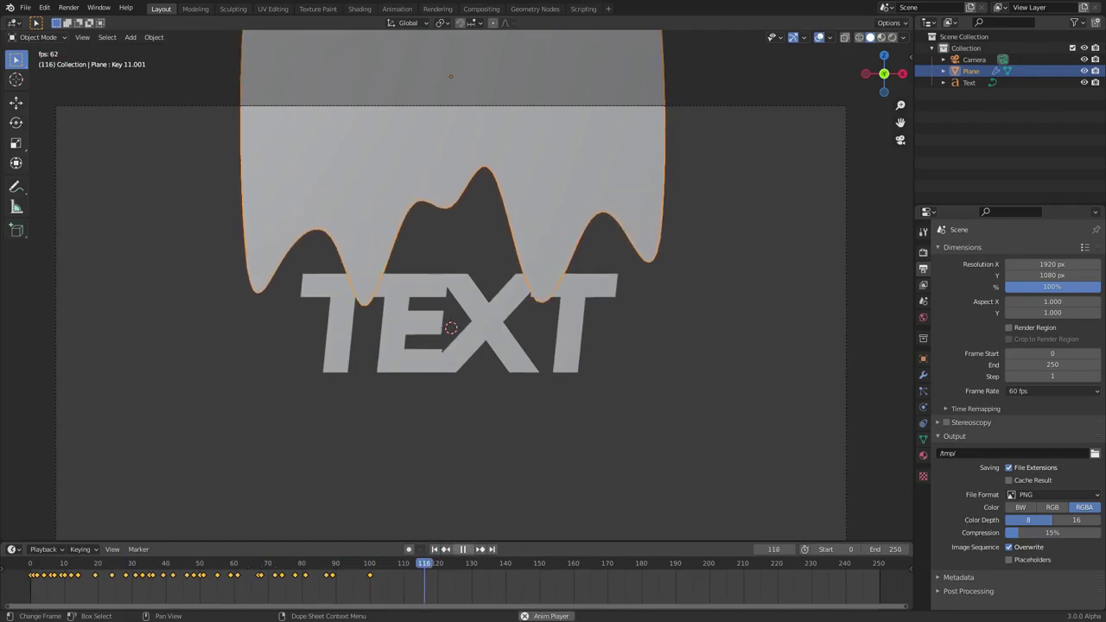
{"action": "key", "text": "space"}
{"action": "key", "text": "shift+Left"}
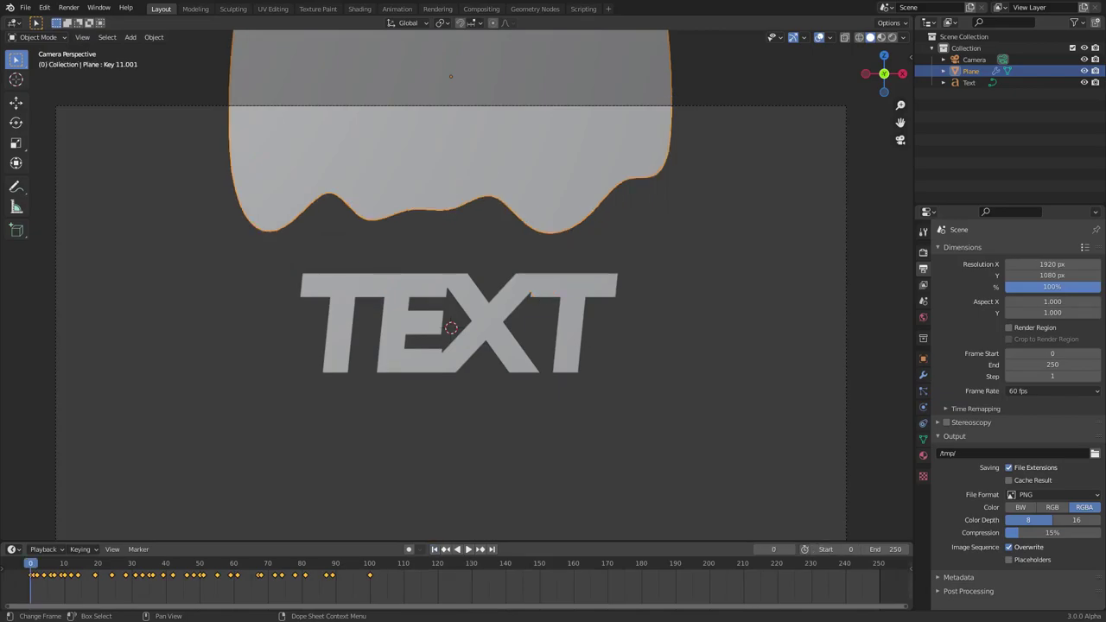
Step: Set the animation's end frame to 110
{"action": "left_click", "coordinate": [884, 549]}
{"action": "type", "text": "110"}
{"action": "key", "text": "Return"}
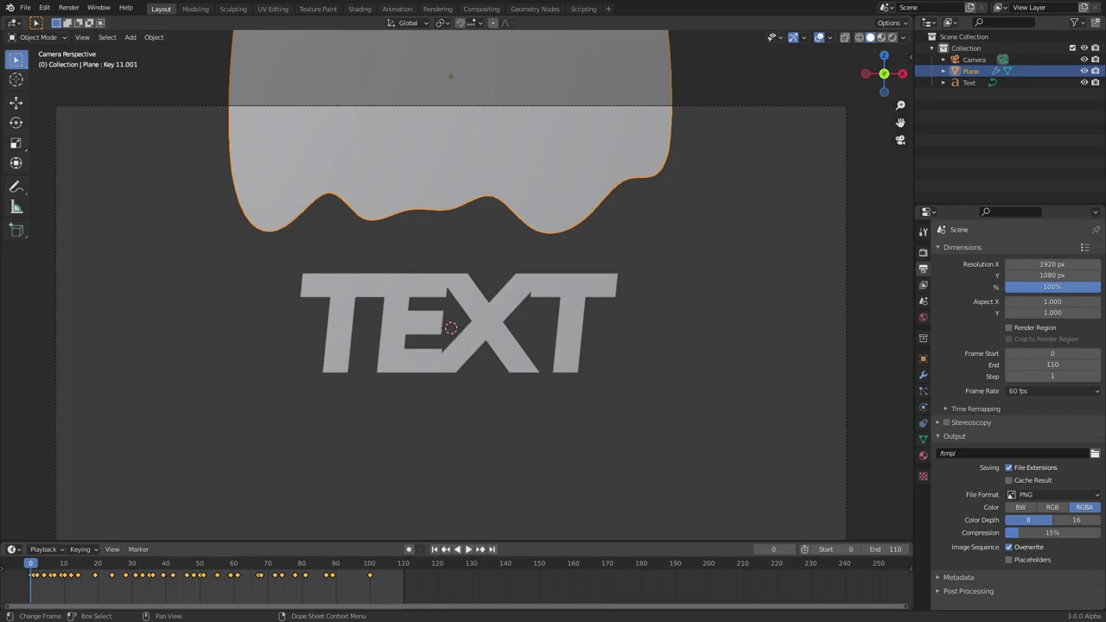
Step: Play back the animation and shorten its end frame to 95
{"action": "key", "text": "space"}
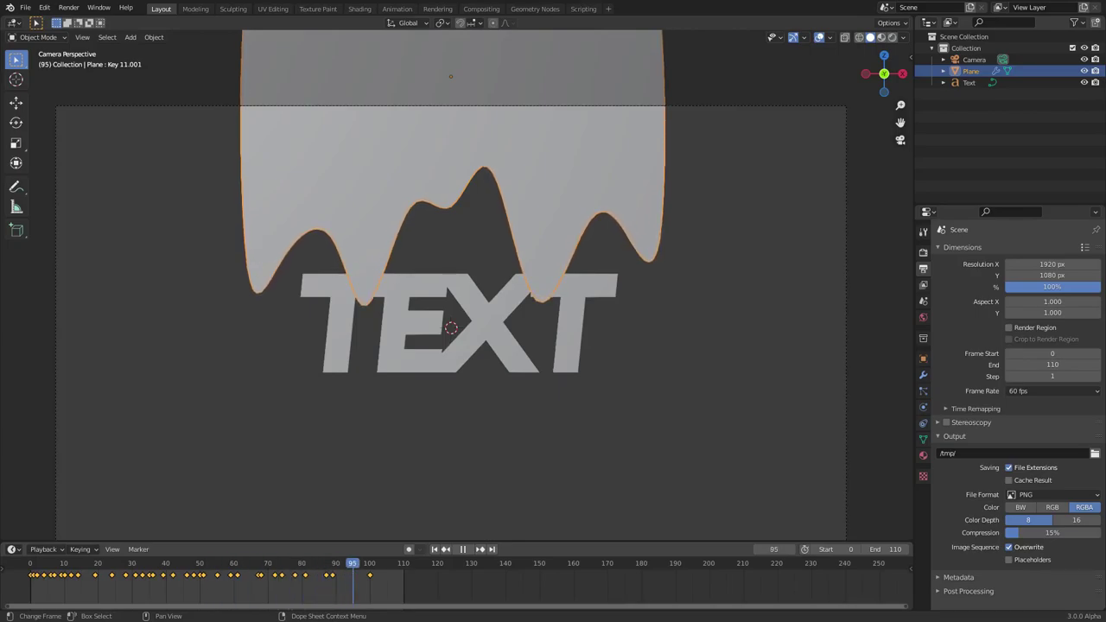
{"action": "key", "text": "space"}
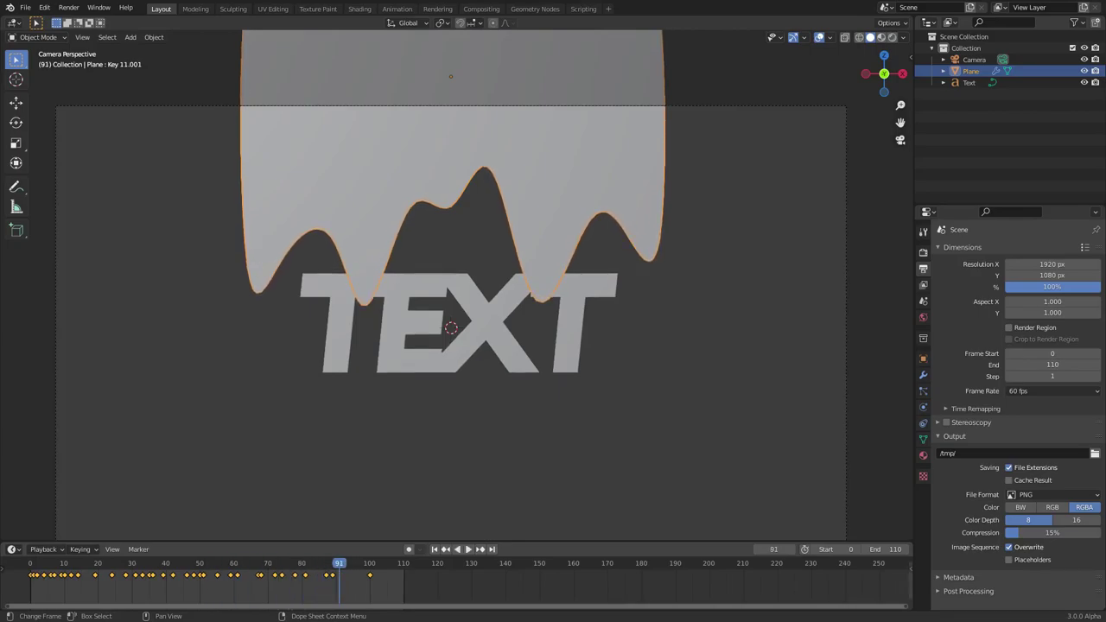
{"action": "mouse_move", "coordinate": [885, 550]}
{"action": "left_mouse_down"}
{"action": "mouse_move", "coordinate": [803, 549]}
{"action": "mouse_move", "coordinate": [897, 548]}
{"action": "left_mouse_up"}
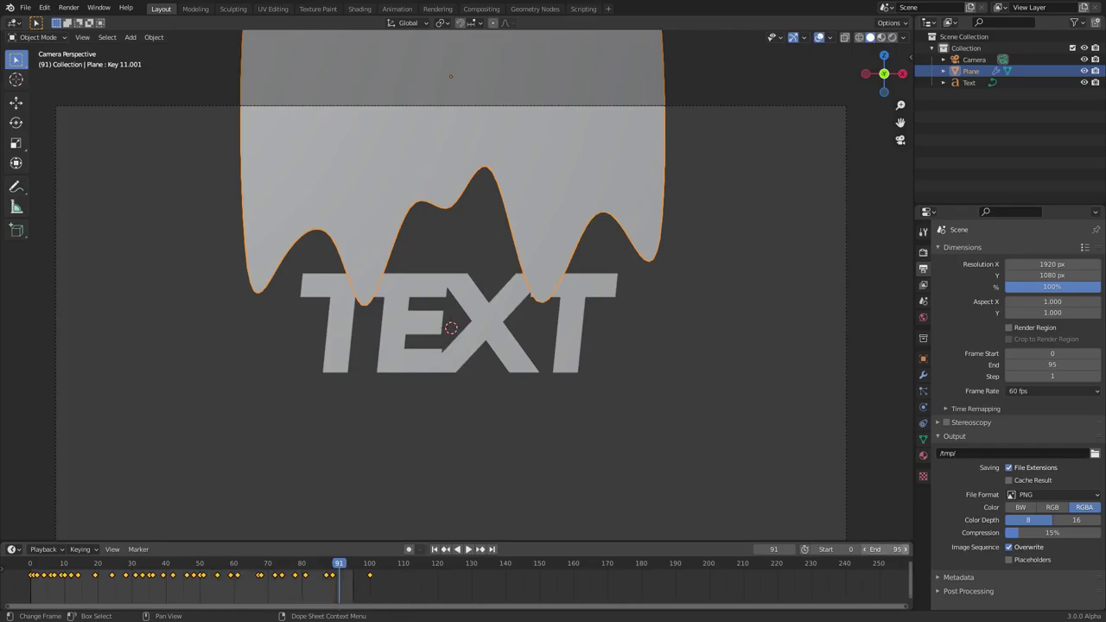
Step: Insert a Location keyframe for the plane at frame 0
{"action": "key", "text": "shift+Left"}
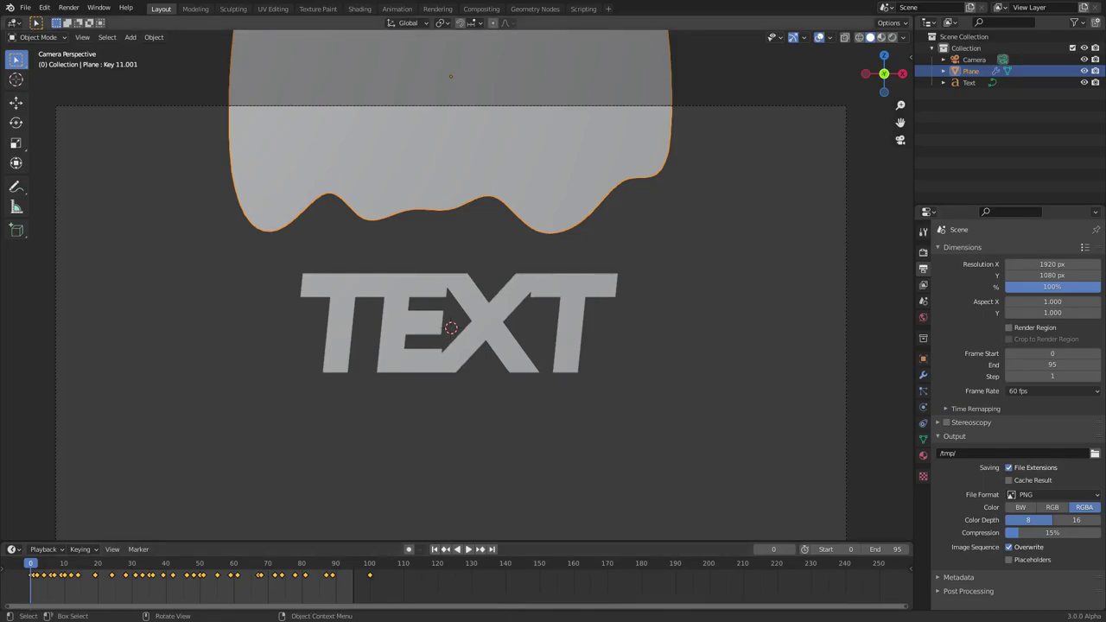
{"action": "key", "text": "i"}
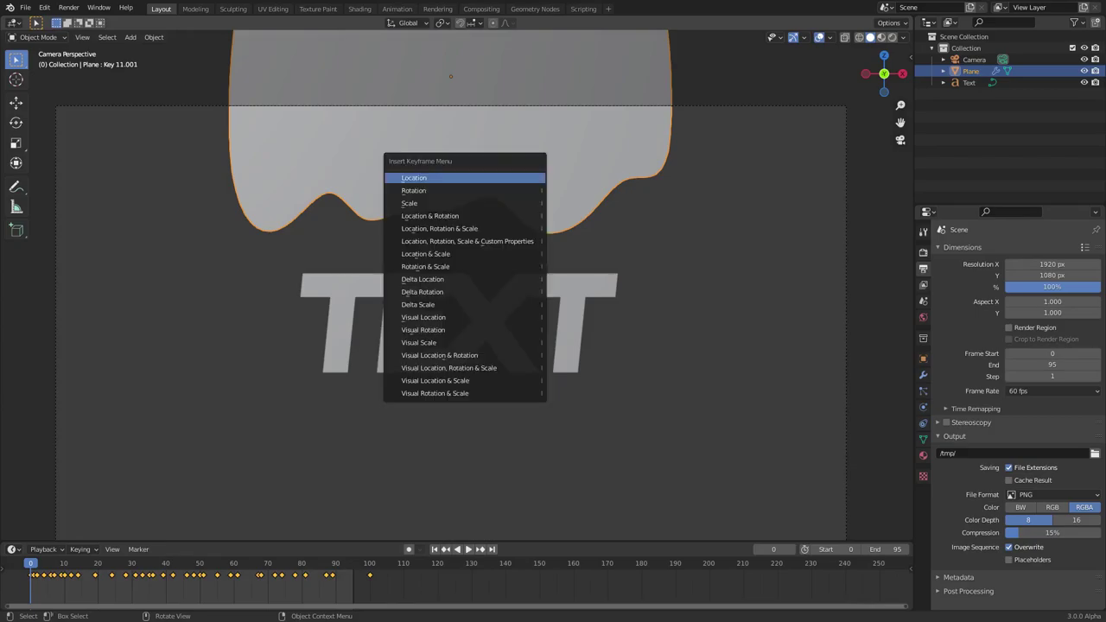
{"action": "left_click", "coordinate": [465, 177]}
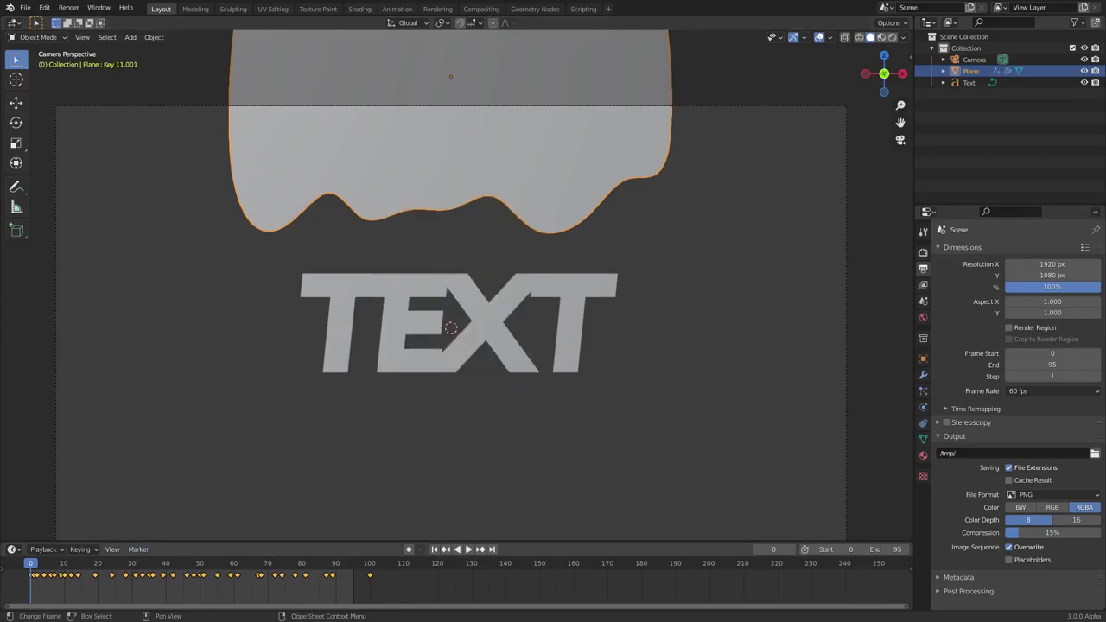
Step: At frame 29, move the plane down along Z over the upper part of TEXT and insert a Location keyframe
{"action": "key", "text": "space"}
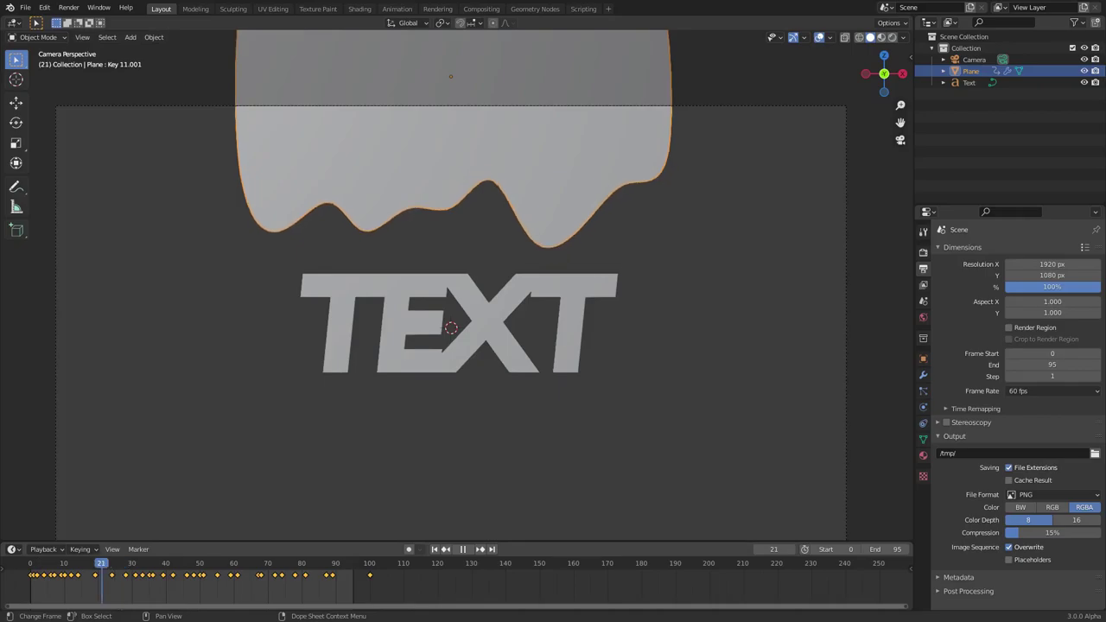
{"action": "key", "text": "space"}
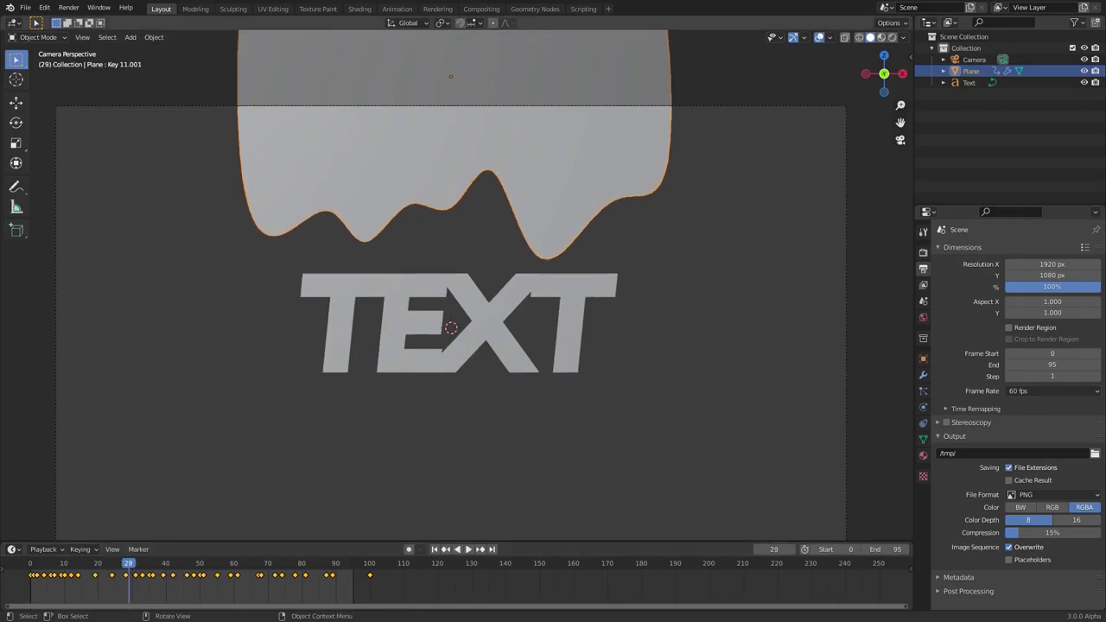
{"action": "key", "text": "g"}
{"action": "key", "text": "z"}
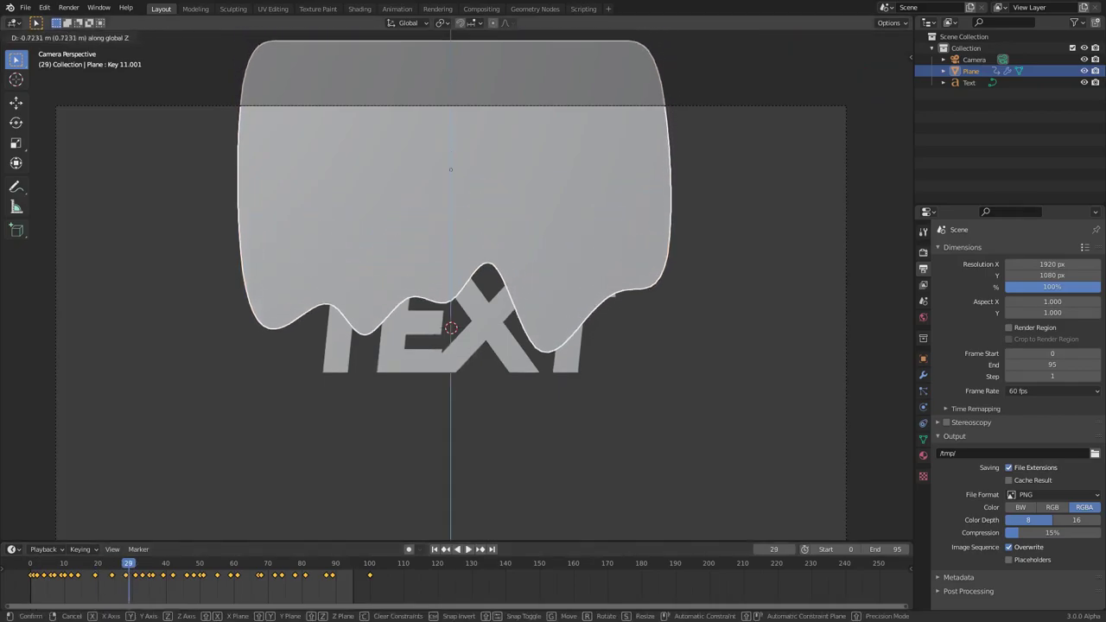
{"action": "key", "text": "Return"}
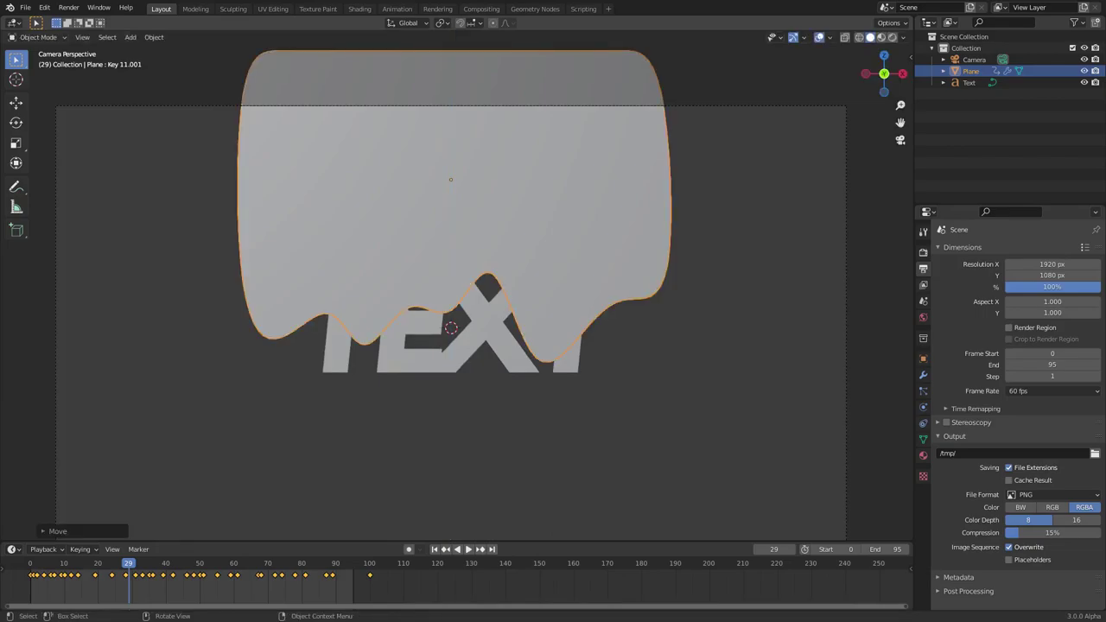
{"action": "key", "text": "i"}
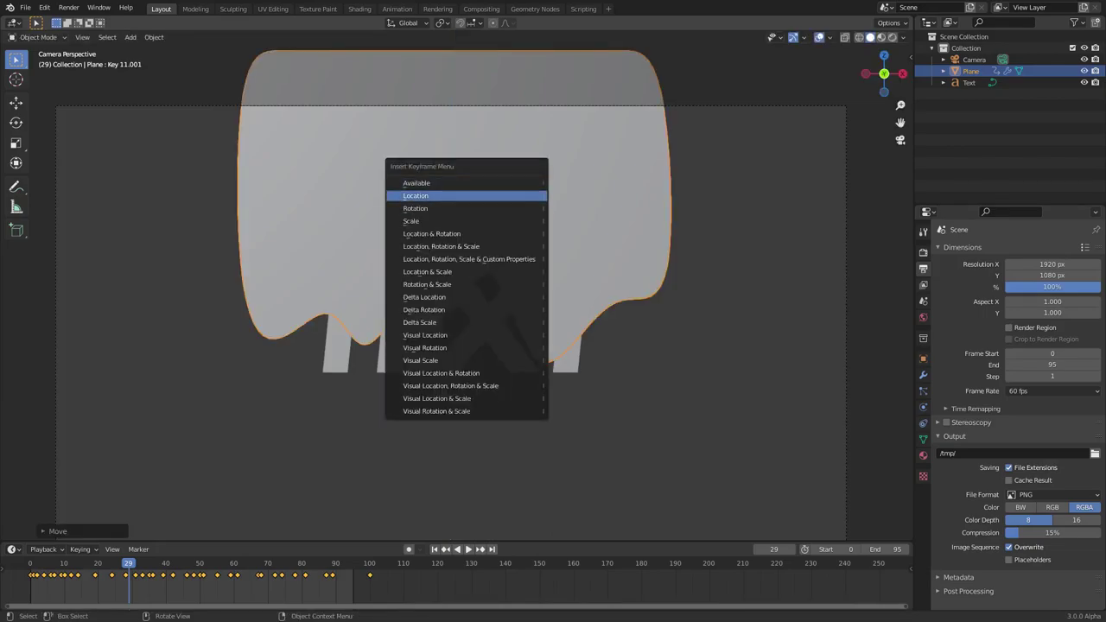
{"action": "key", "text": "Return"}
Step: At frame 84, move the plane further down along Z until it completely covers TEXT and insert a Location keyframe
{"action": "key", "text": "space"}
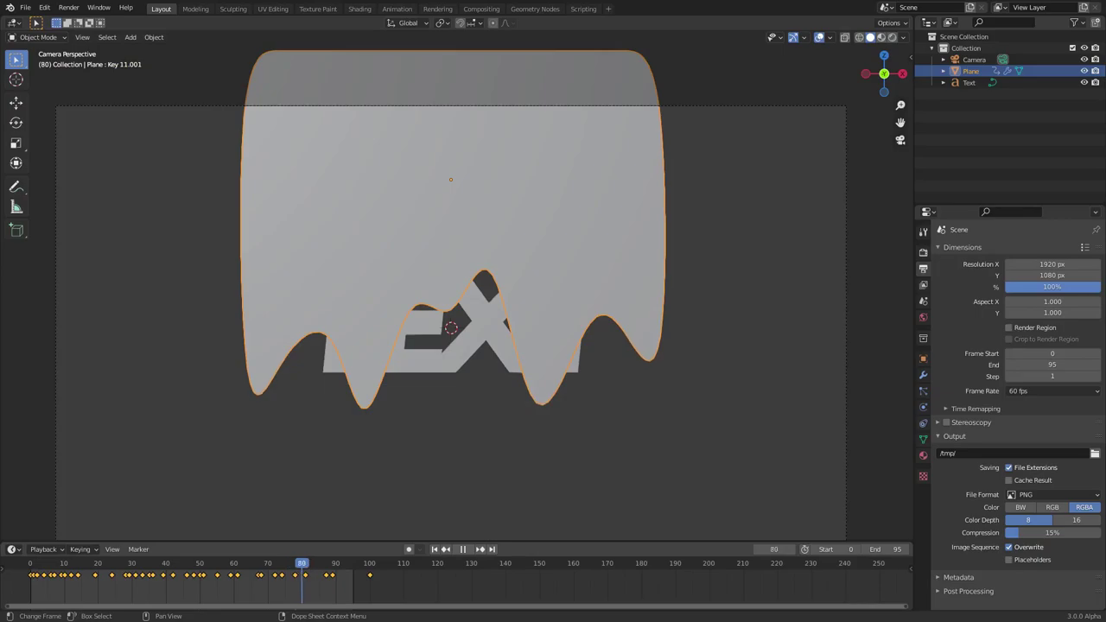
{"action": "key", "text": "space"}
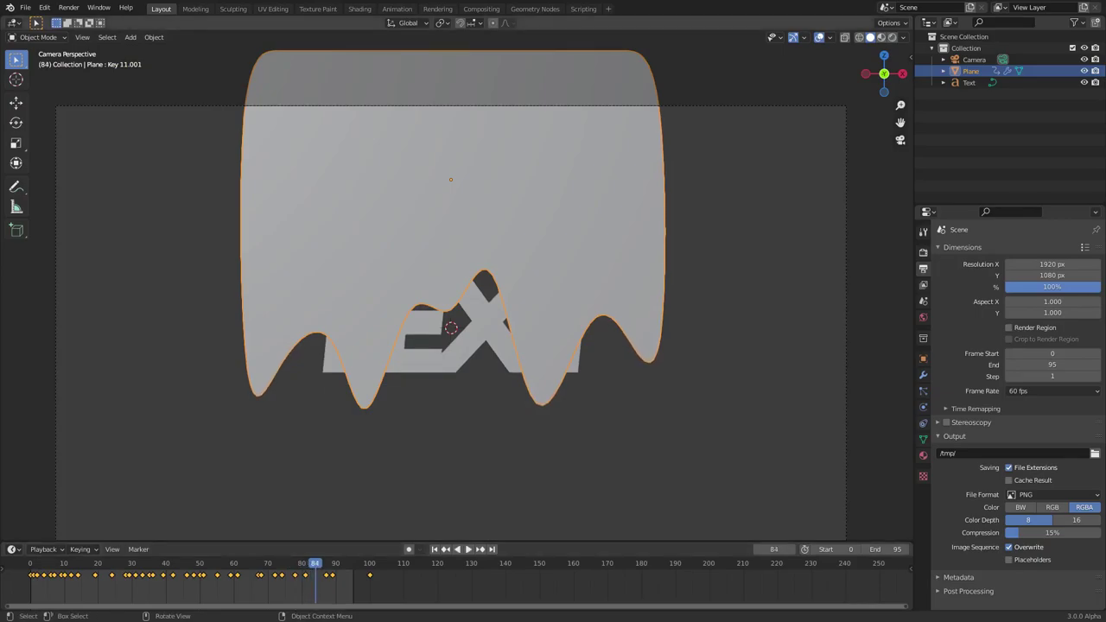
{"action": "key", "text": "g"}
{"action": "key", "text": "z"}
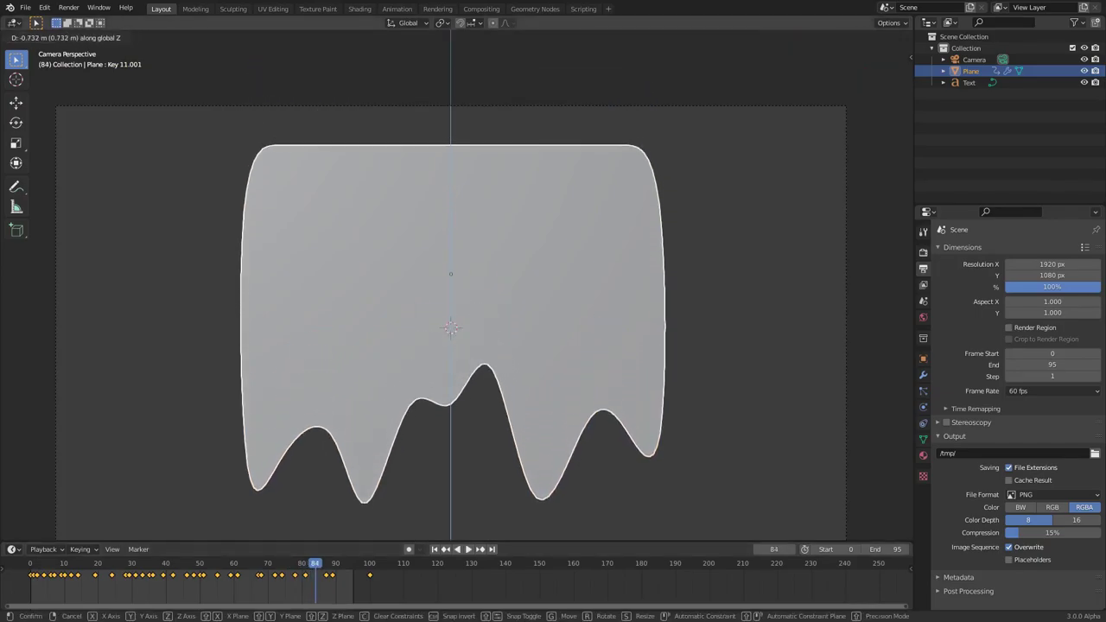
{"action": "key", "text": "Return"}
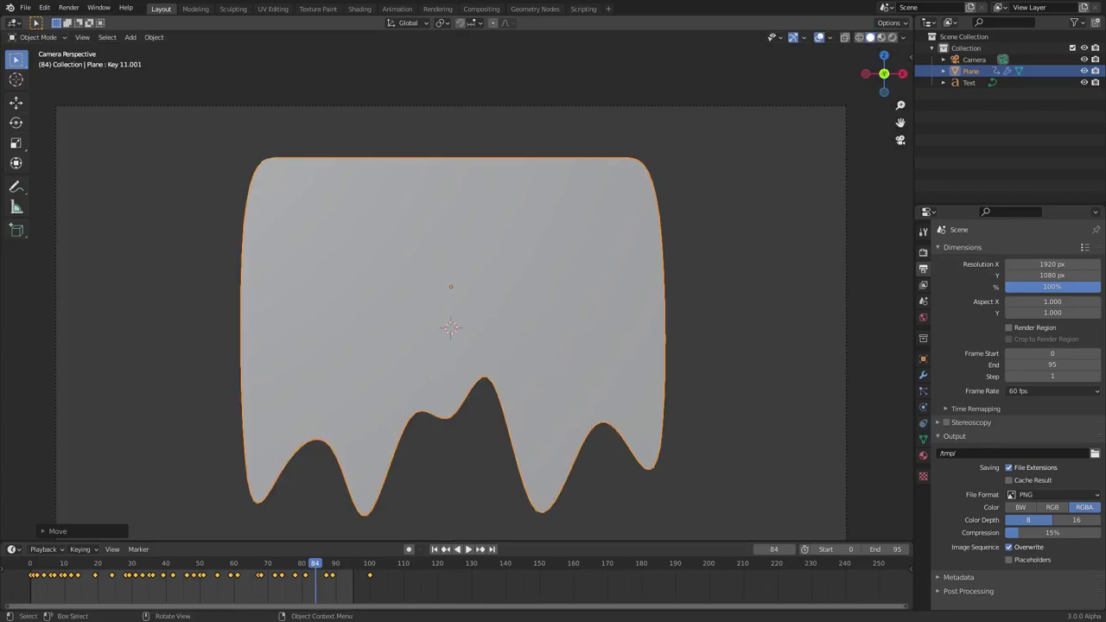
{"action": "key", "text": "i"}
{"action": "key", "text": "Return"}
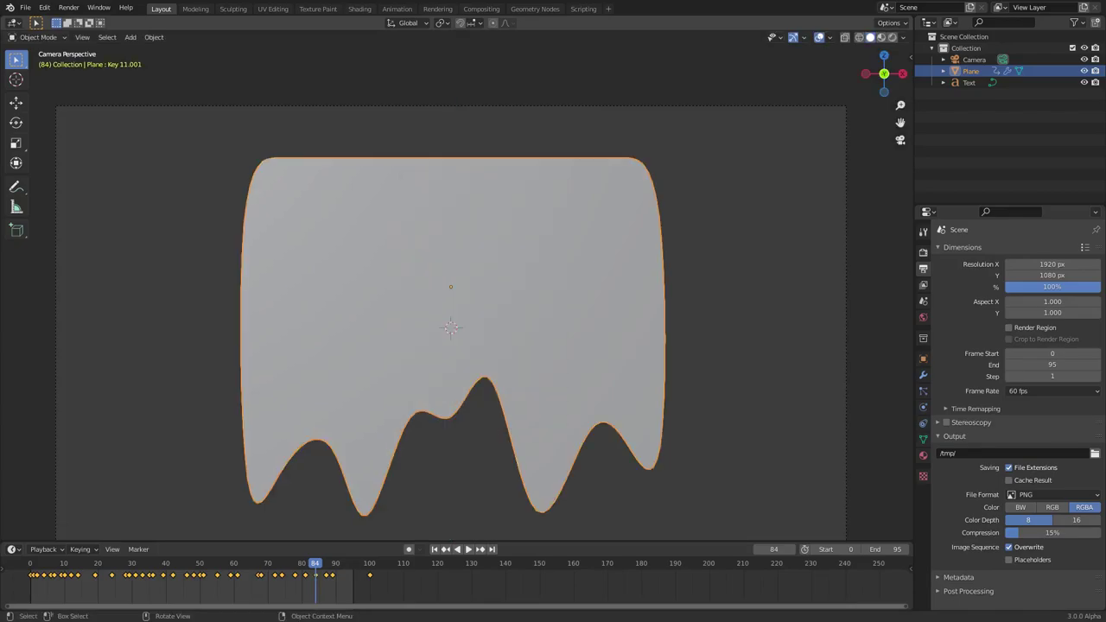
Step: Play back and scrub the animation from frame 0 to examine how the plane drips over the text
{"action": "key", "text": "space"}
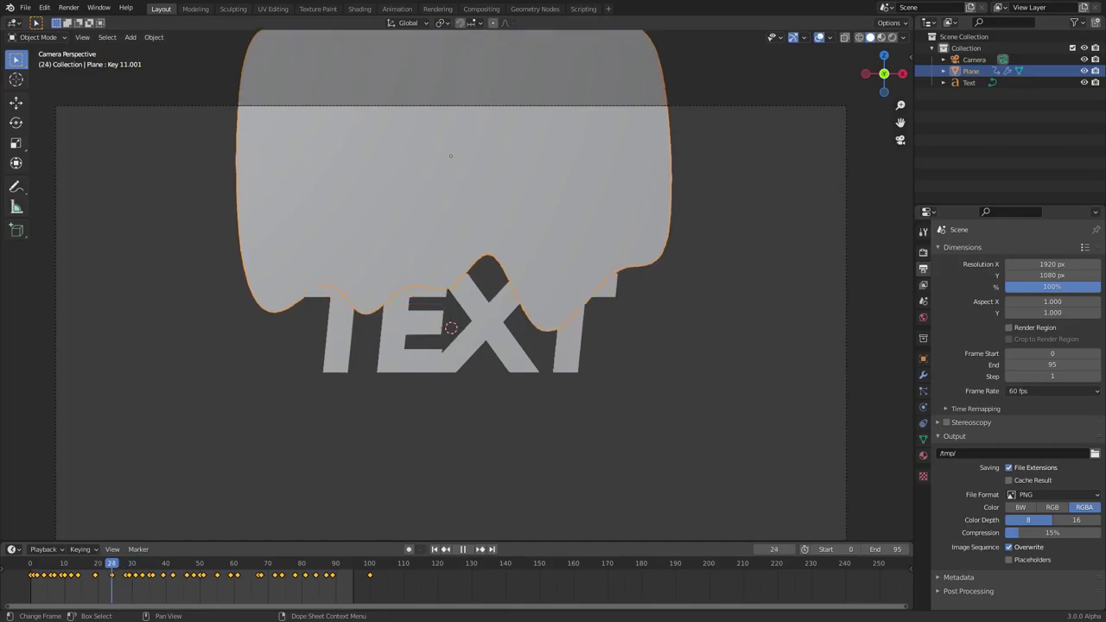
{"action": "left_click_drag", "start_coordinate": [136, 563], "coordinate": [30, 563]}
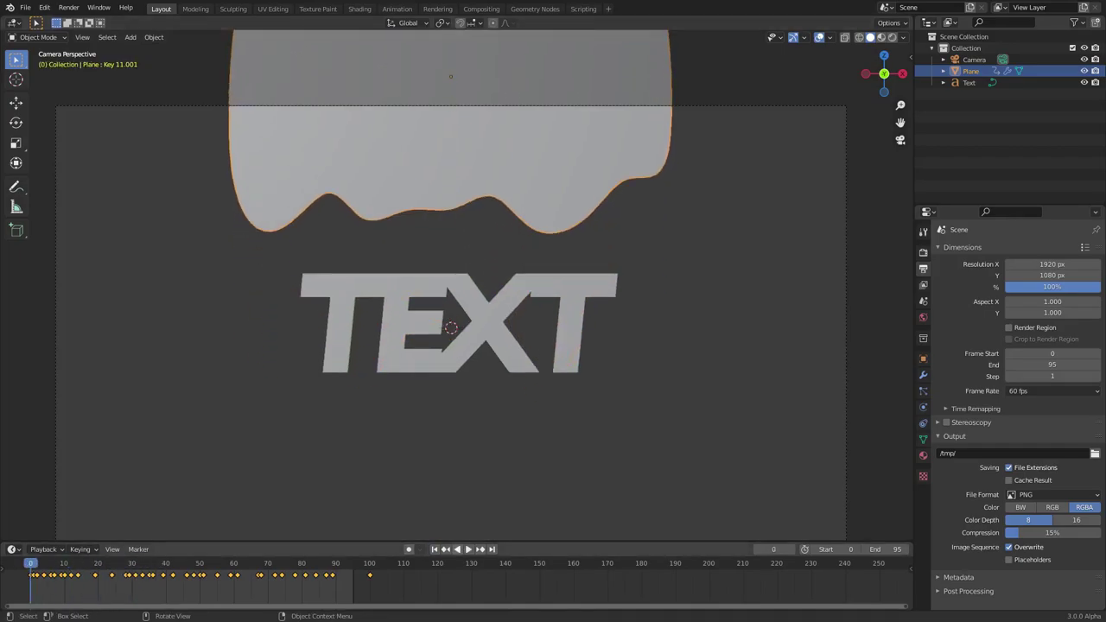
{"action": "key", "text": "space"}
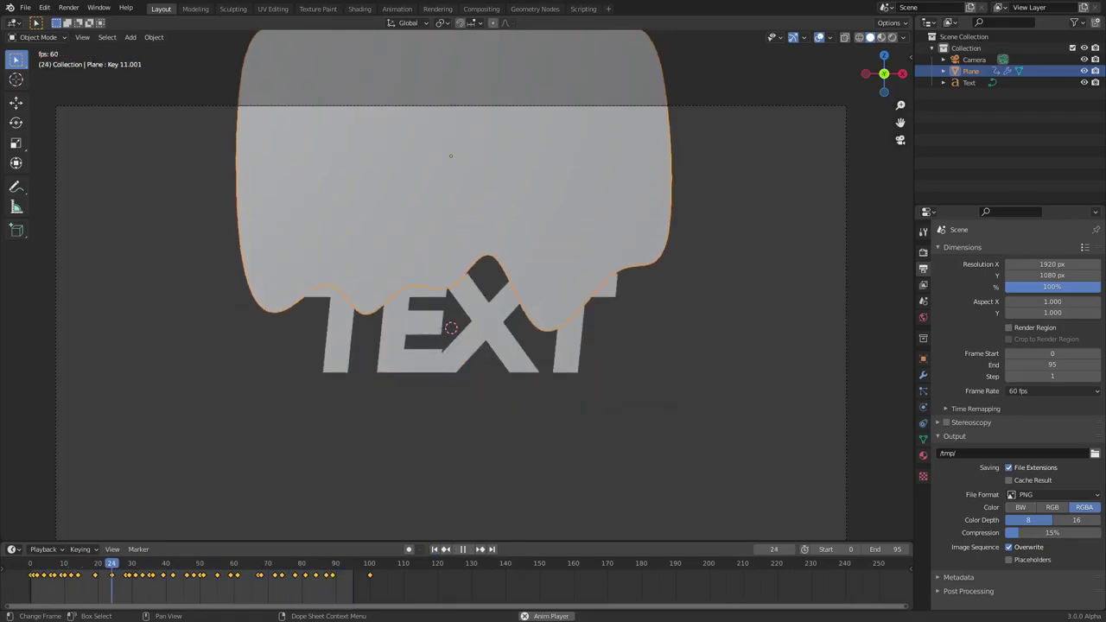
{"action": "key", "text": "space"}
{"action": "mouse_move", "coordinate": [142, 563]}
{"action": "left_mouse_down"}
{"action": "mouse_move", "coordinate": [67, 563]}
{"action": "mouse_move", "coordinate": [132, 563]}
{"action": "left_mouse_up"}
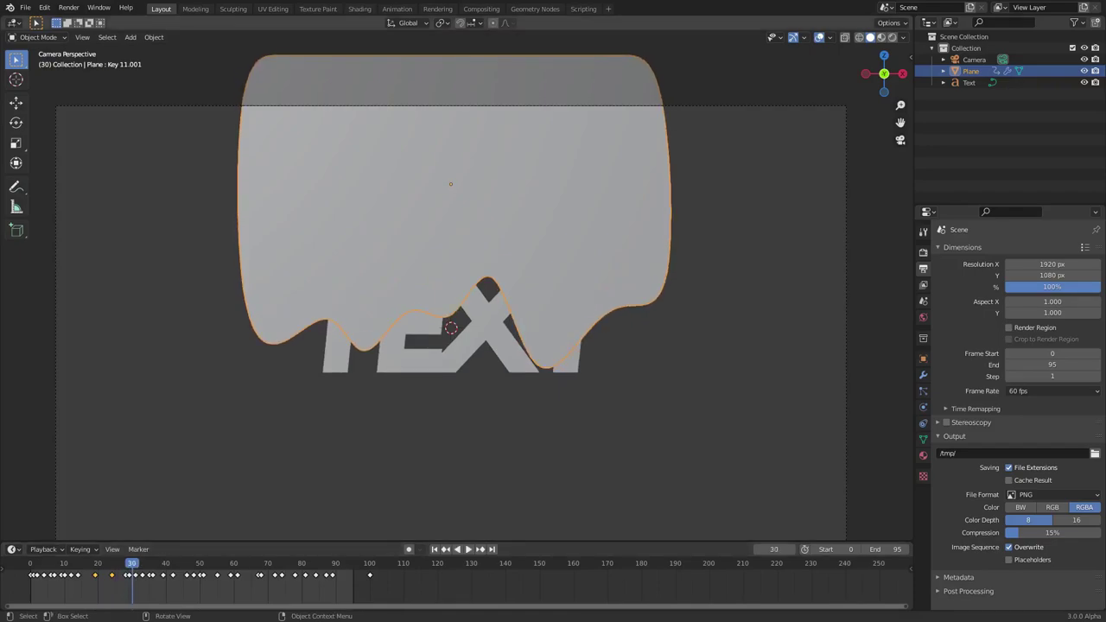
{"action": "key", "text": "space"}
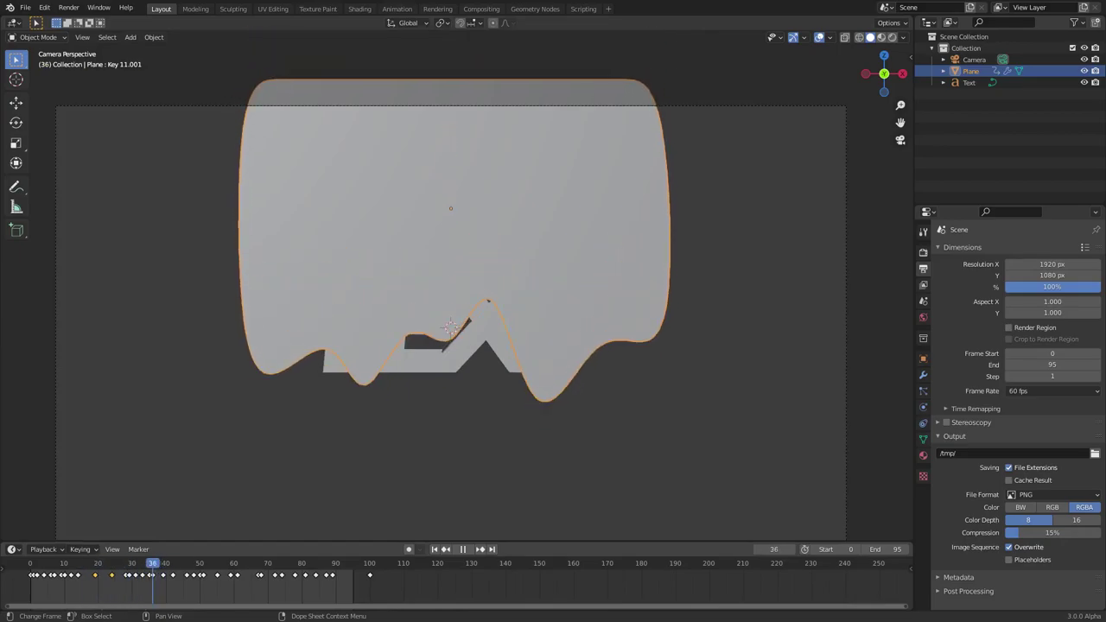
{"action": "key", "text": "space"}
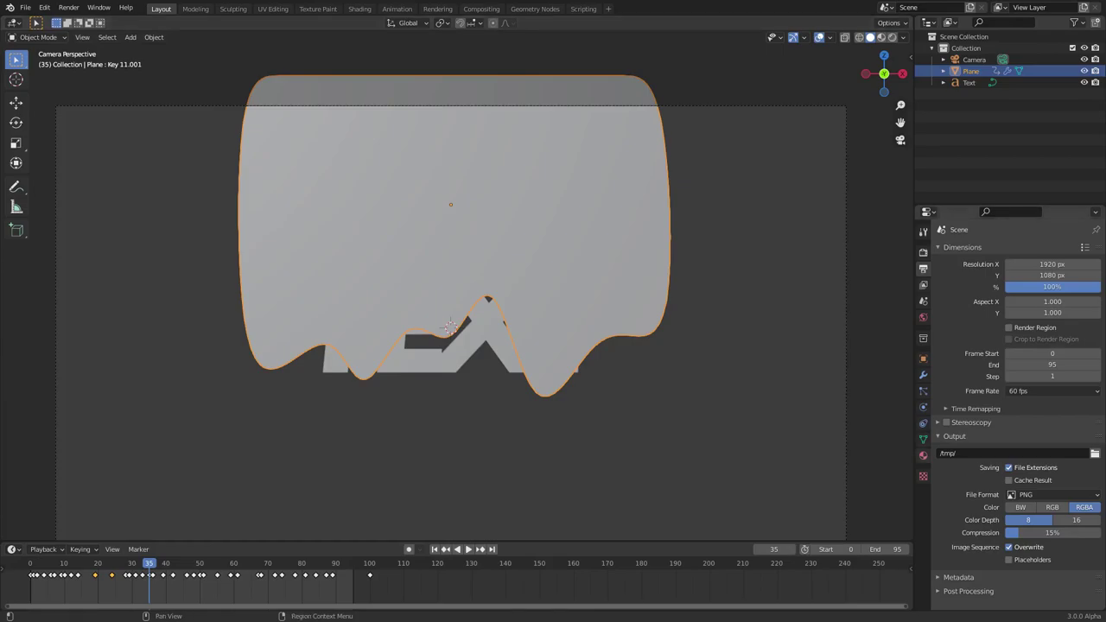
Step: Assign the existing material named Material to the text object and set its surface shader to Emission
{"action": "left_click", "coordinate": [444, 360]}
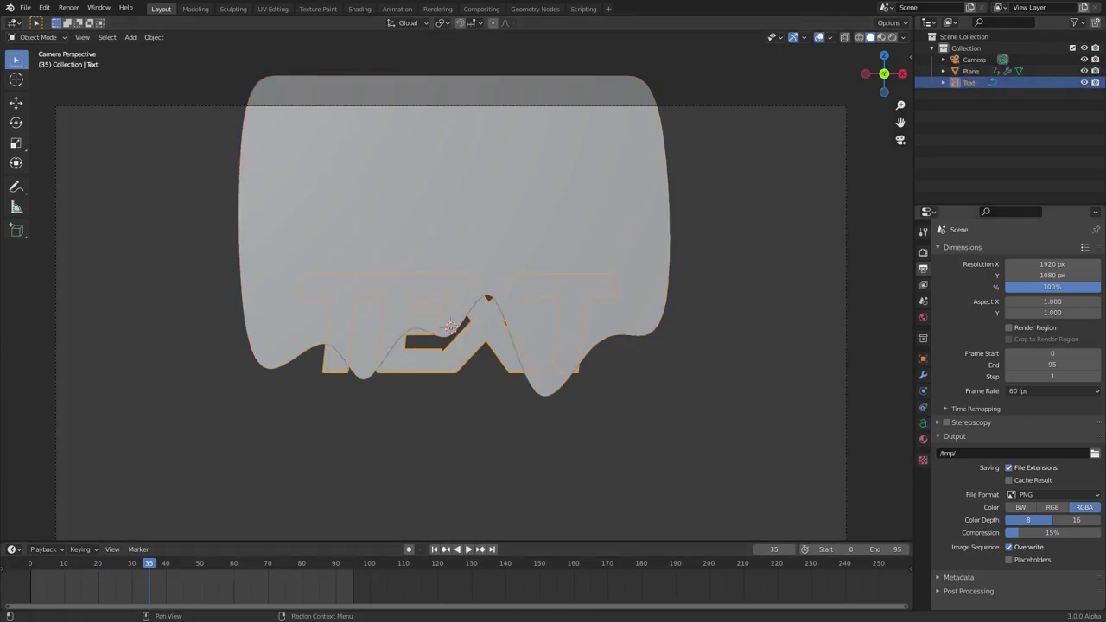
{"action": "left_click", "coordinate": [923, 439]}
{"action": "left_click", "coordinate": [945, 299]}
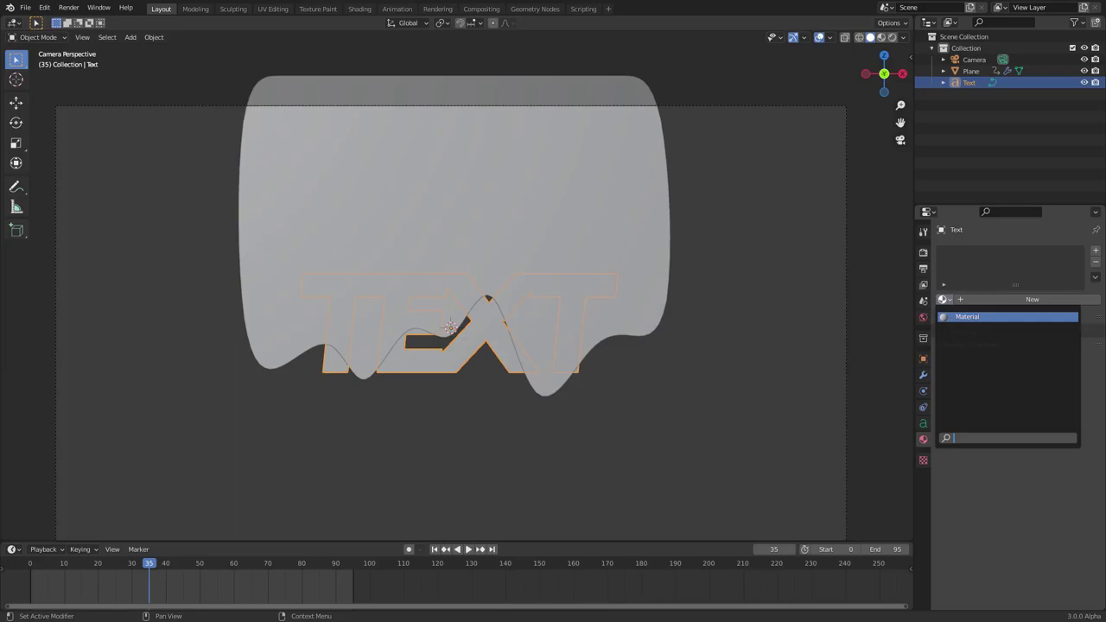
{"action": "left_click", "coordinate": [967, 317]}
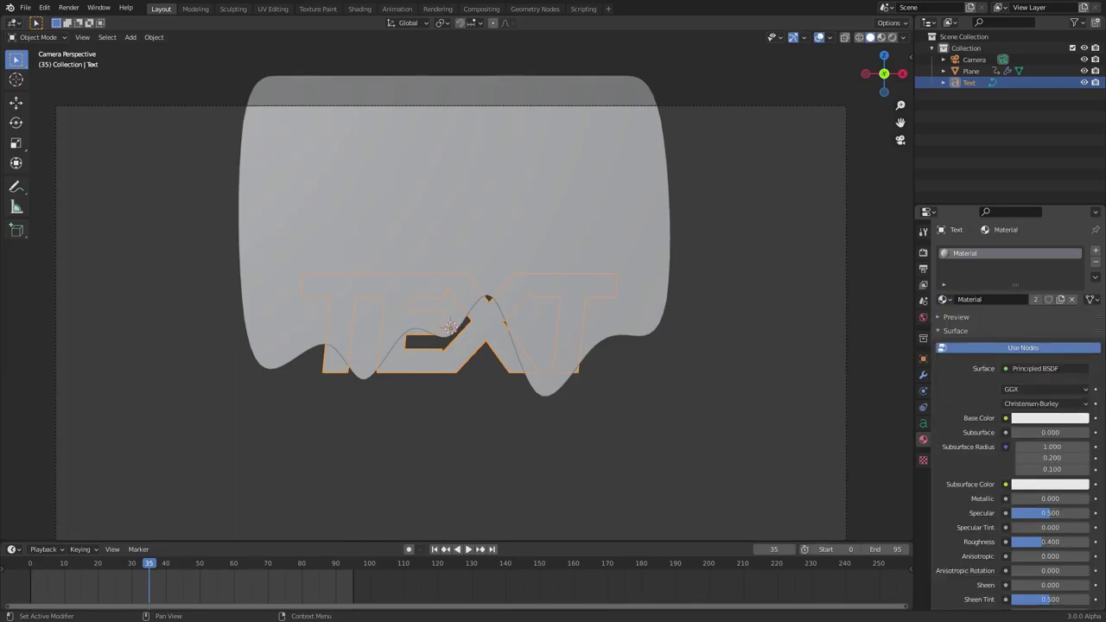
{"action": "left_click", "coordinate": [1045, 368]}
{"action": "left_click", "coordinate": [875, 139]}
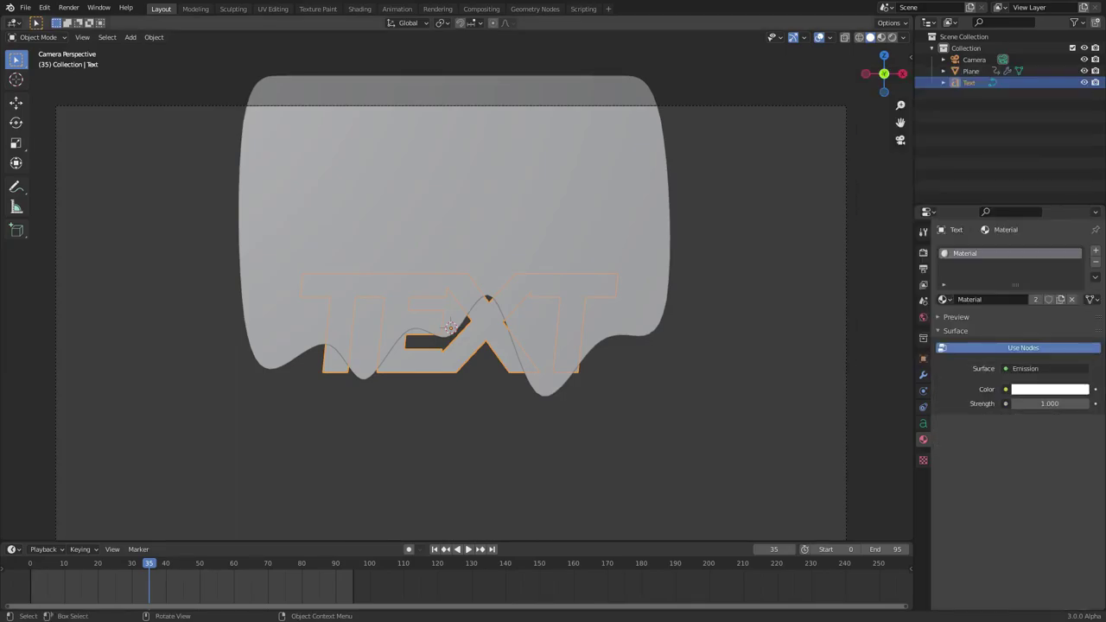
Step: Create a new material for the plane and set its surface shader to Holdout
{"action": "left_click", "coordinate": [561, 208]}
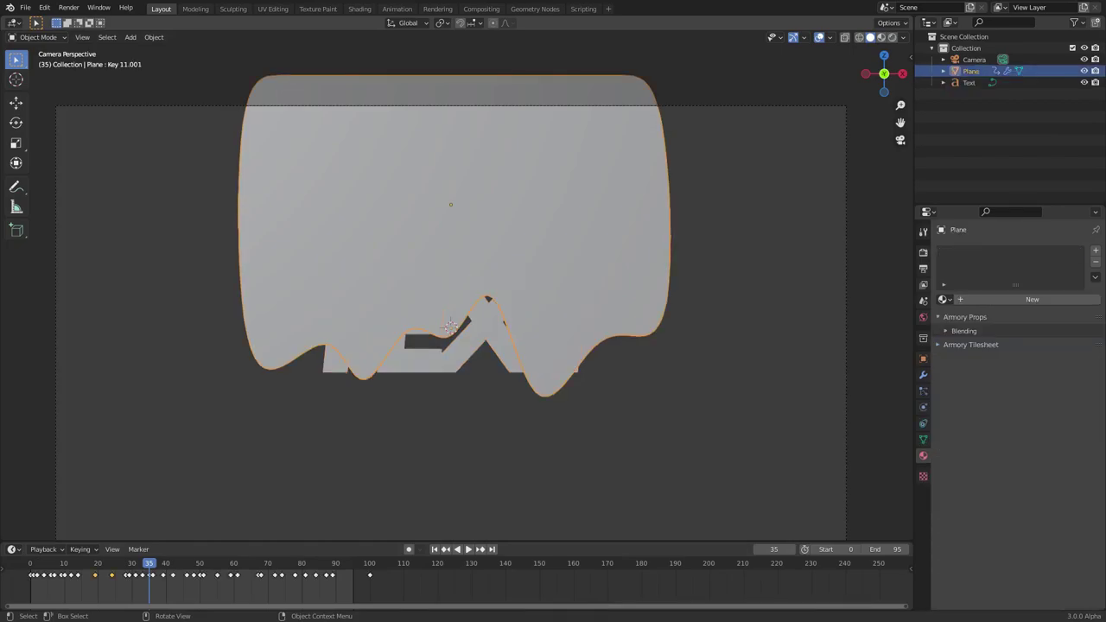
{"action": "left_click", "coordinate": [1031, 299]}
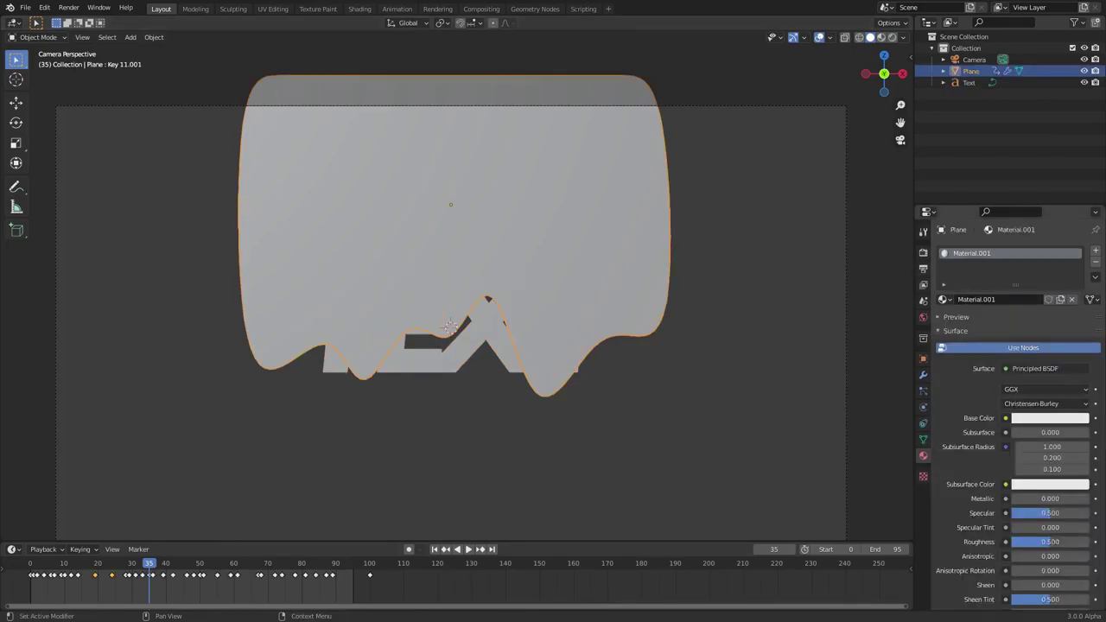
{"action": "left_click", "coordinate": [1037, 368]}
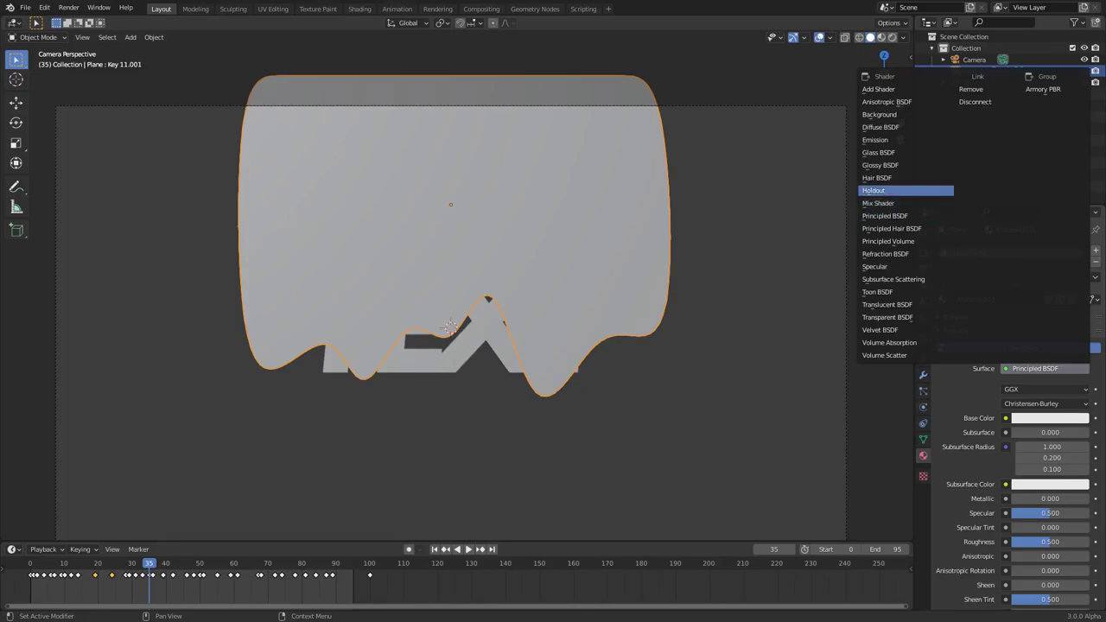
{"action": "left_click", "coordinate": [890, 191]}
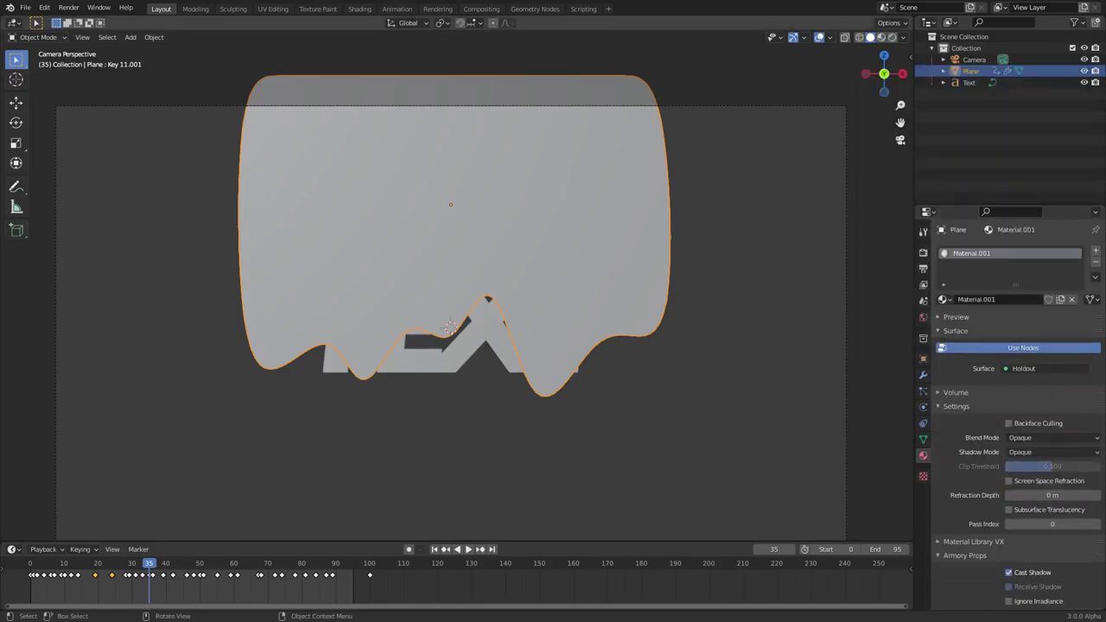
Step: Reveal the Film transparency setting in the render properties and show the viewport in rendered shading
{"action": "left_click", "coordinate": [922, 251]}
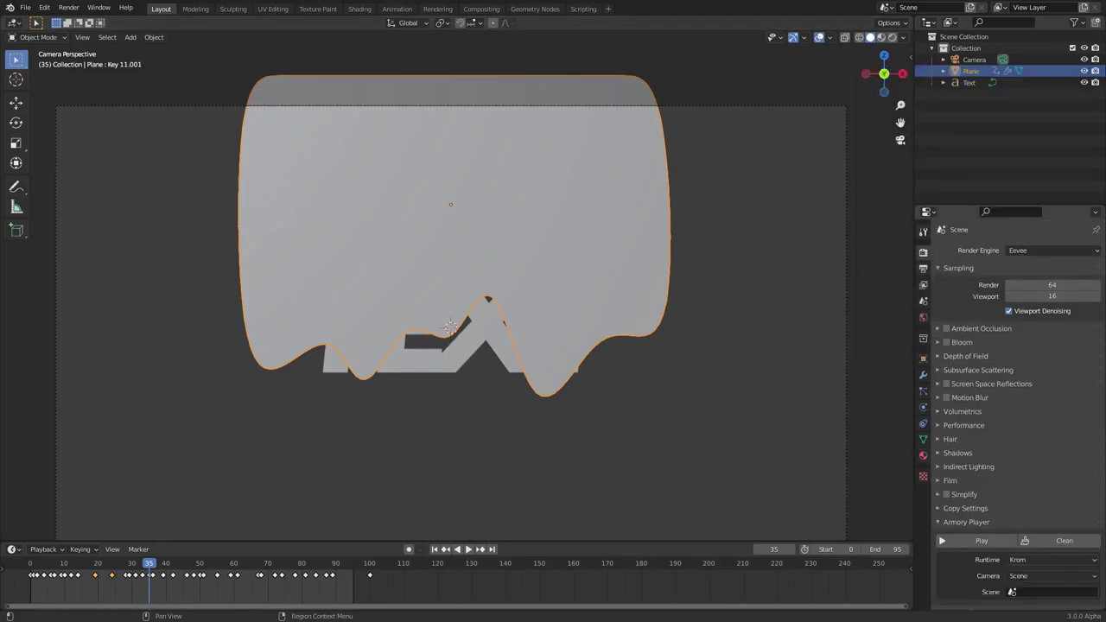
{"action": "left_click", "coordinate": [950, 480]}
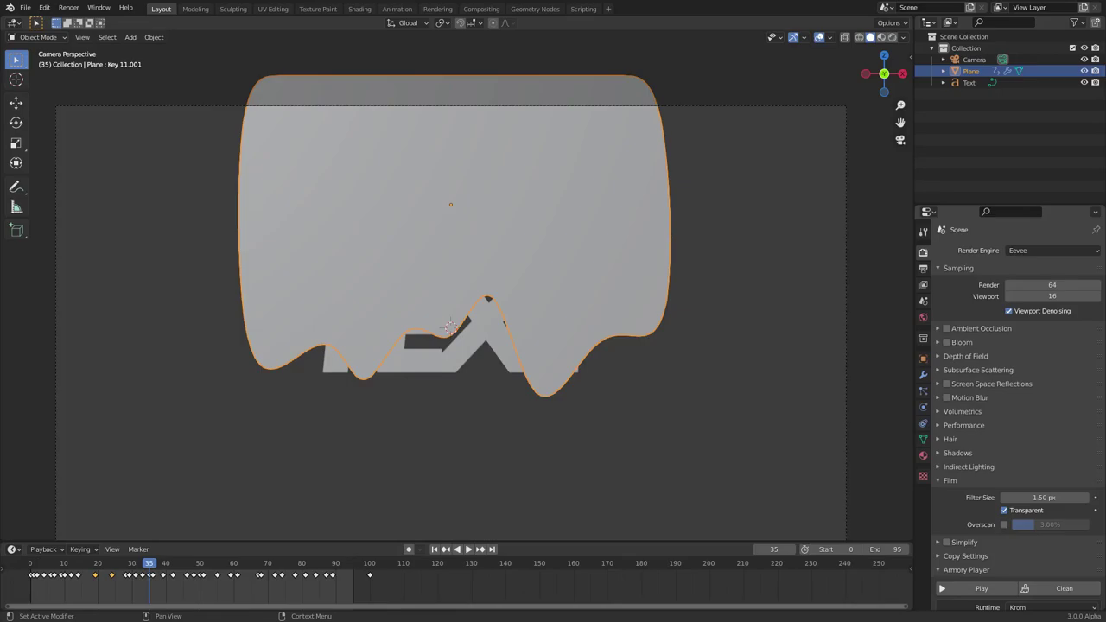
{"action": "left_click", "coordinate": [892, 37]}
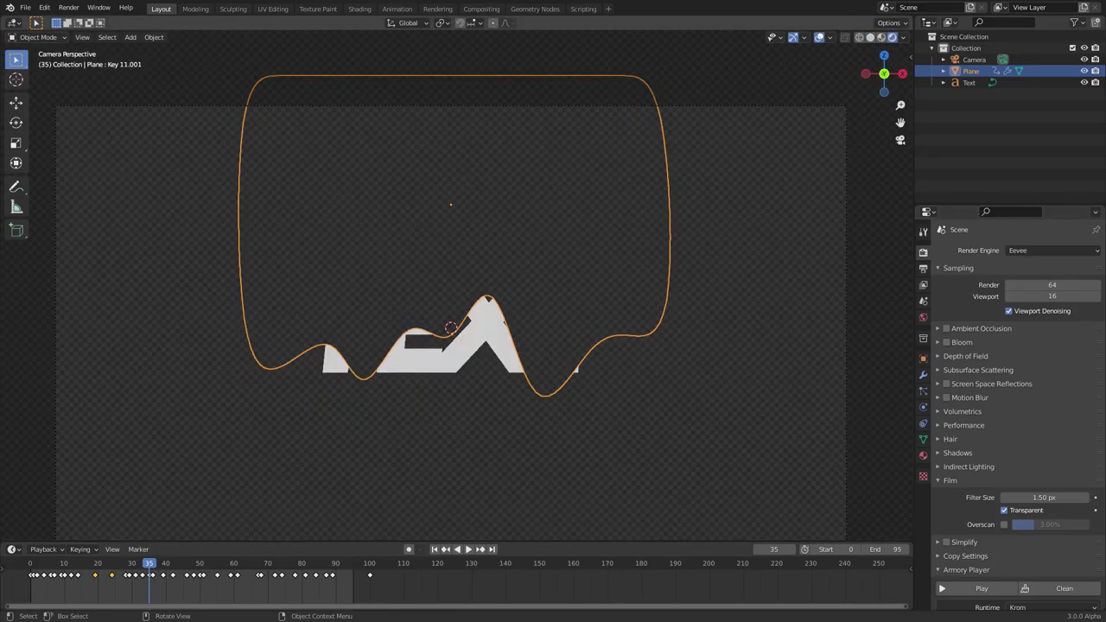
Step: Deselect everything and play the animation from frame 0 in rendered shading, stopping at frame 29
{"action": "key", "text": "alt+a"}
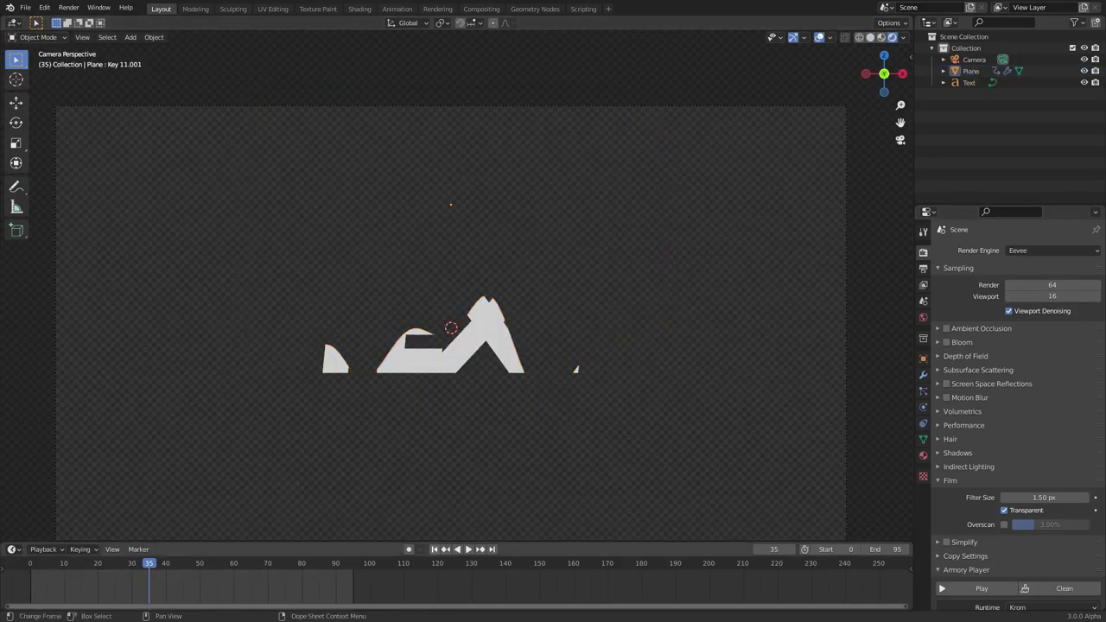
{"action": "key", "text": "shift+Left"}
{"action": "key", "text": "space"}
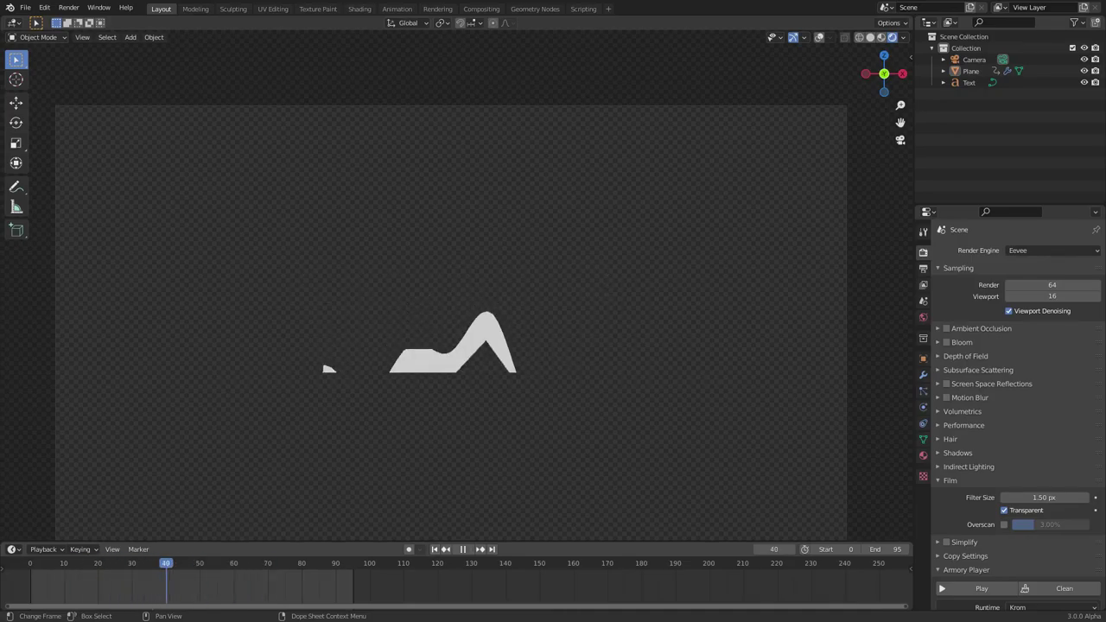
{"action": "key", "text": "space"}
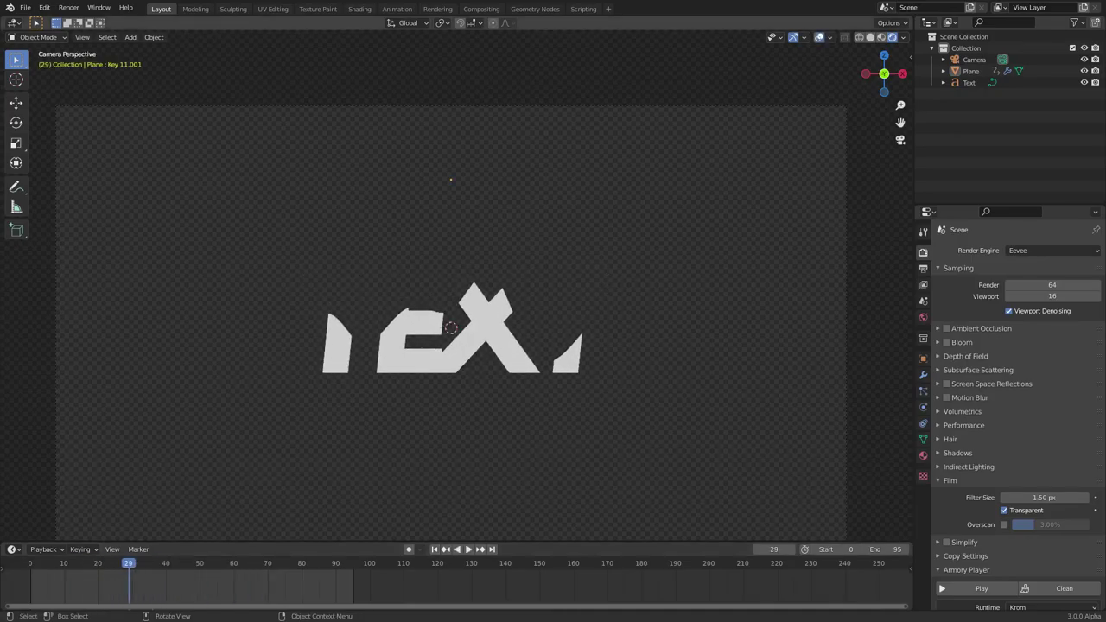
Step: Add two single vertical loop cuts to the plane's mesh, one beside its left edge and one above the letter E
{"action": "left_click", "coordinate": [449, 180]}
{"action": "key", "text": "Tab"}
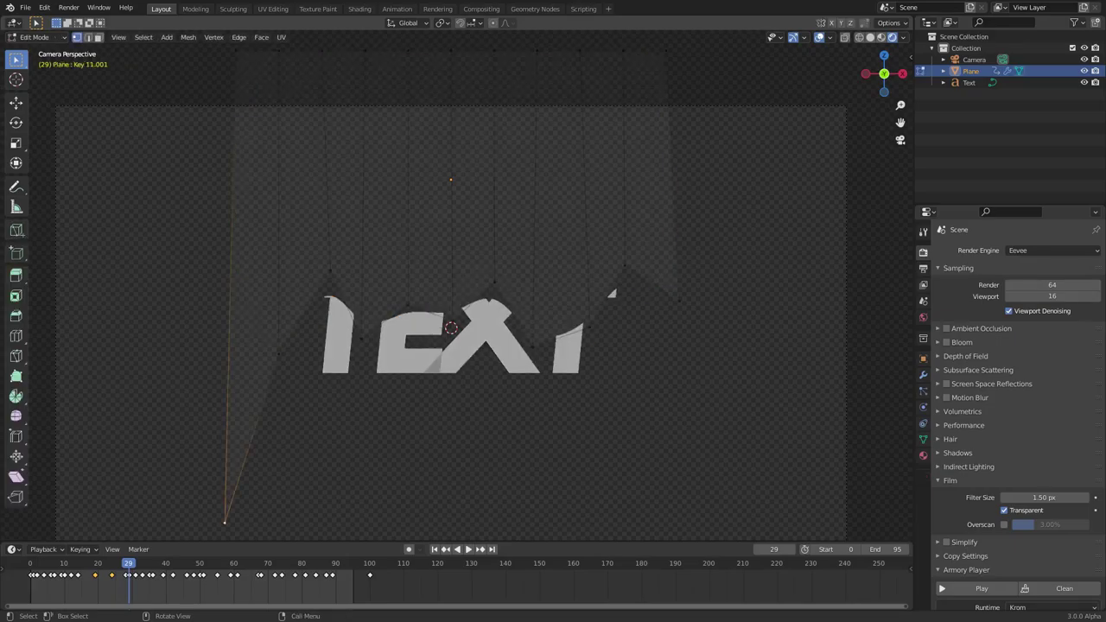
{"action": "key", "text": "a"}
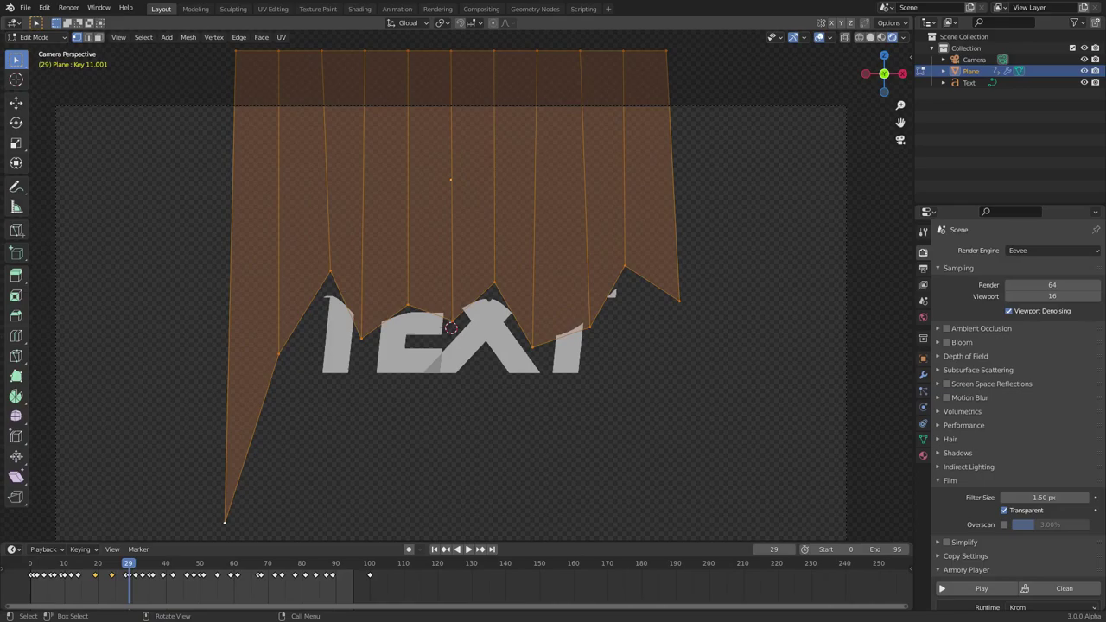
{"action": "left_click", "coordinate": [17, 230]}
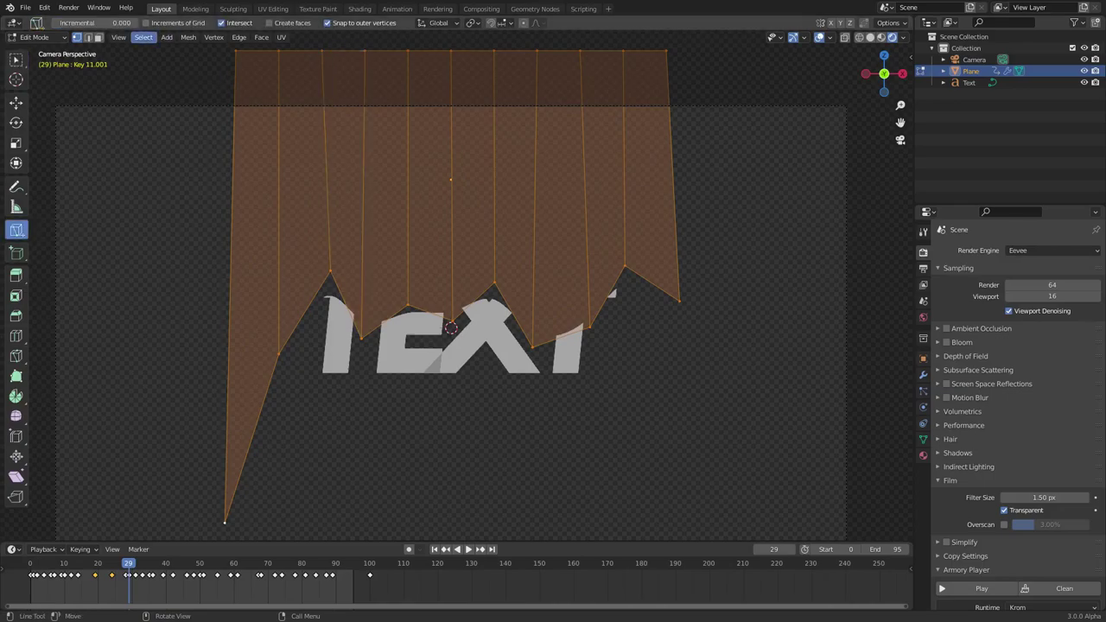
{"action": "left_click", "coordinate": [15, 335]}
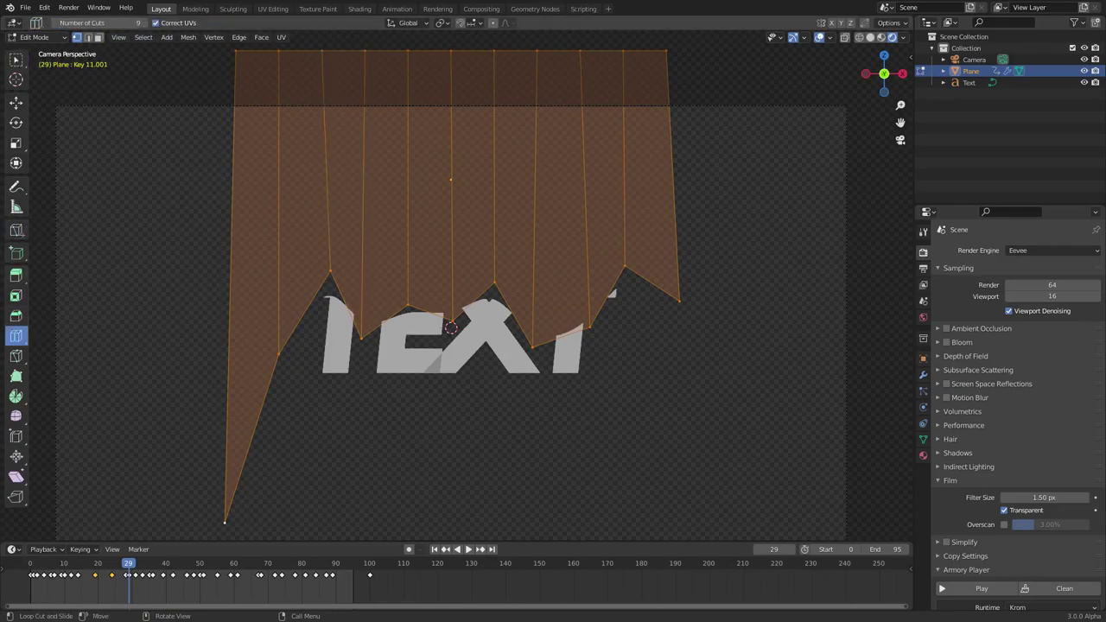
{"action": "left_click_drag", "start_coordinate": [100, 23], "coordinate": [57, 24]}
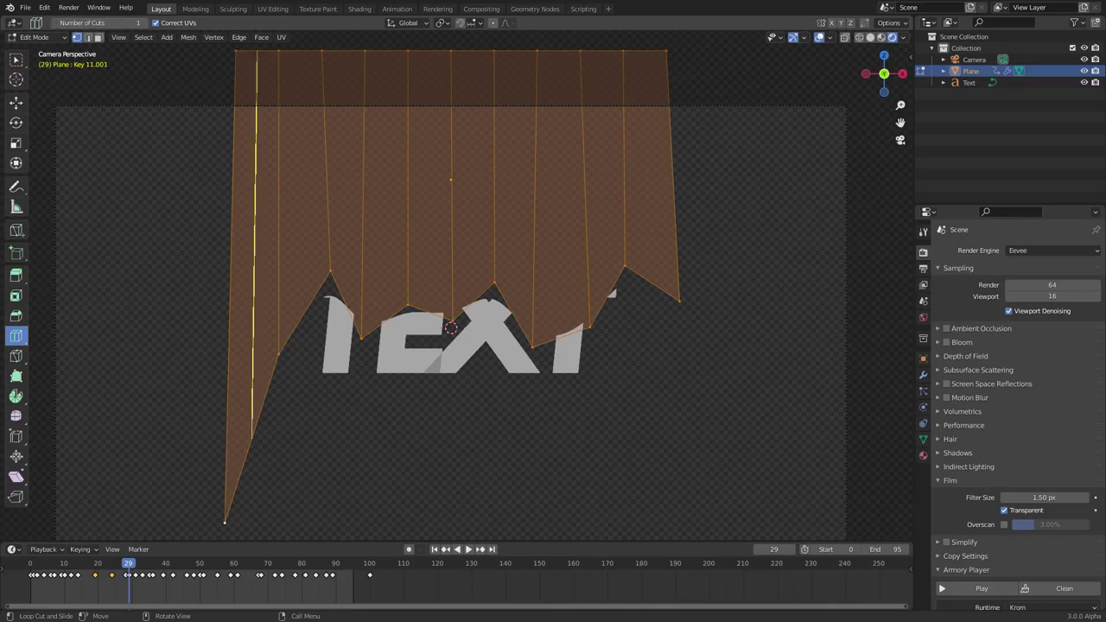
{"action": "left_click", "coordinate": [252, 423]}
{"action": "left_click", "coordinate": [385, 324]}
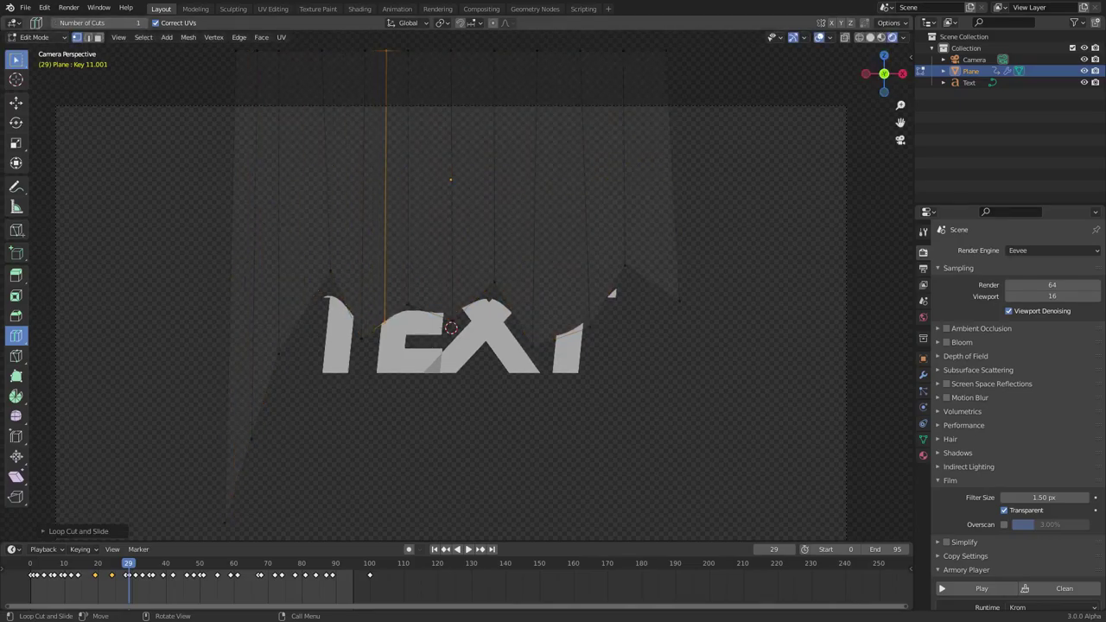
Step: Raise the lower end vertices of the two new loop cuts to reshape the drips, and return to Object Mode
{"action": "left_click", "coordinate": [16, 60]}
{"action": "left_click", "coordinate": [384, 323]}
{"action": "key", "text": "g"}
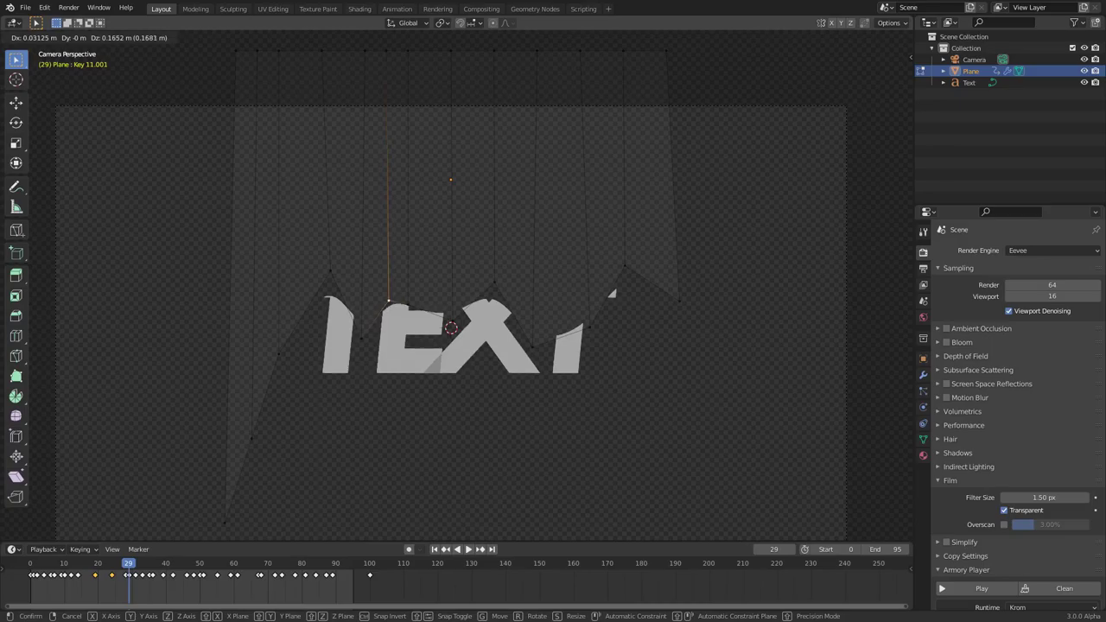
{"action": "left_click", "coordinate": [385, 298]}
{"action": "left_click", "coordinate": [251, 439]}
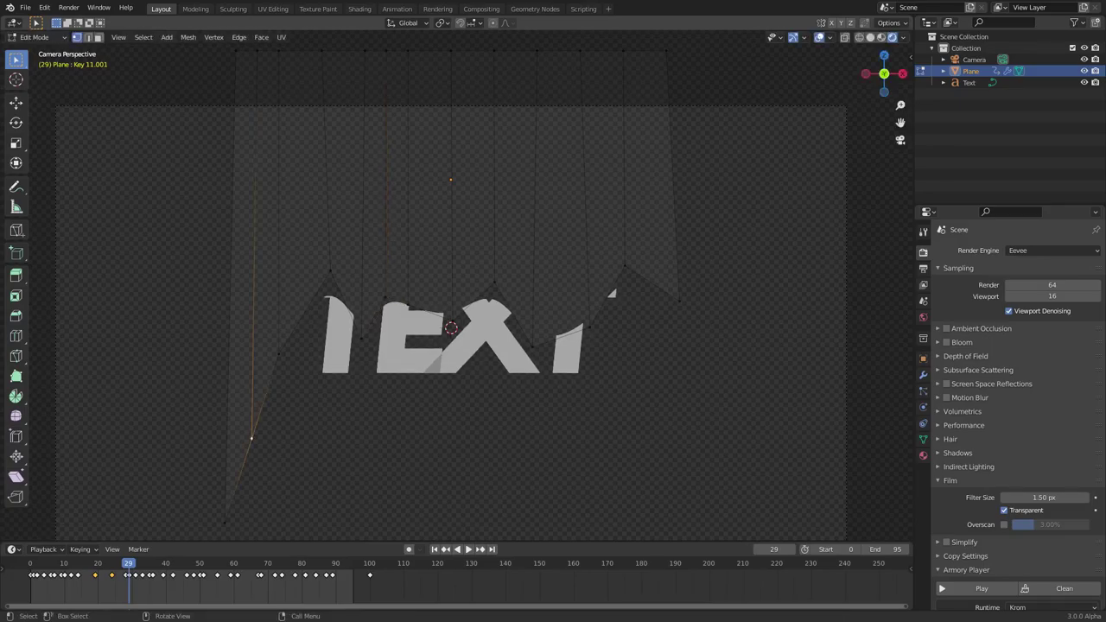
{"action": "key", "text": "g"}
{"action": "left_click", "coordinate": [251, 376]}
{"action": "key", "text": "Tab"}
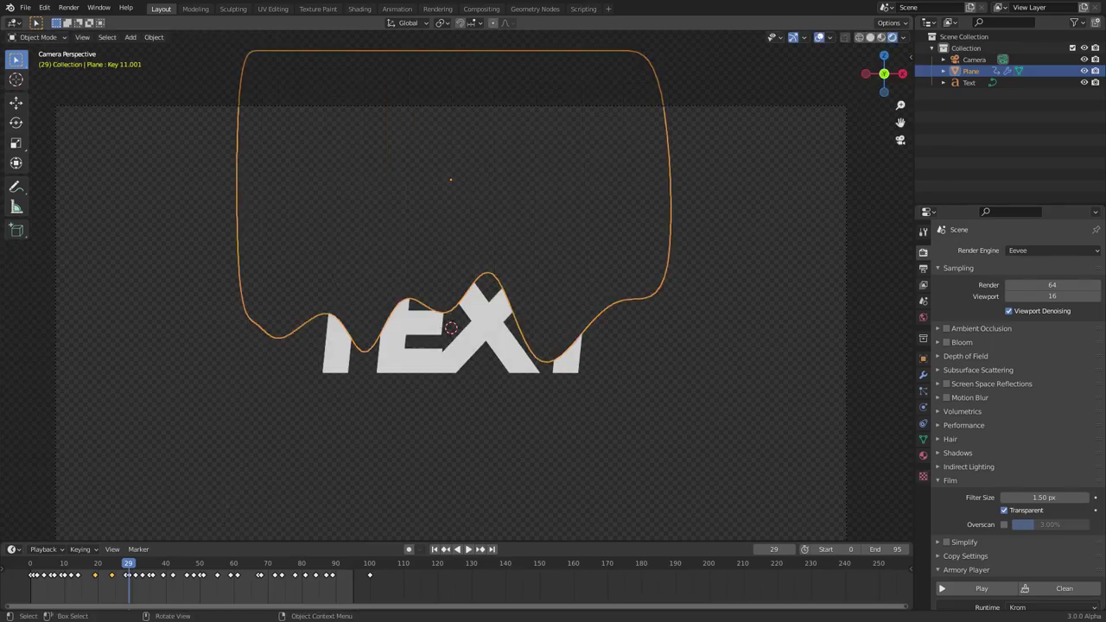
Step: Try another vertical loop cut in the plane above the letter X and move its lower vertex to reshape that drip
{"action": "key", "text": "Tab"}
{"action": "scroll", "coordinate": [456, 305], "scroll_direction": "up", "scroll_amount": 1}
{"action": "scroll", "coordinate": [456, 305], "scroll_direction": "down", "scroll_amount": 1}
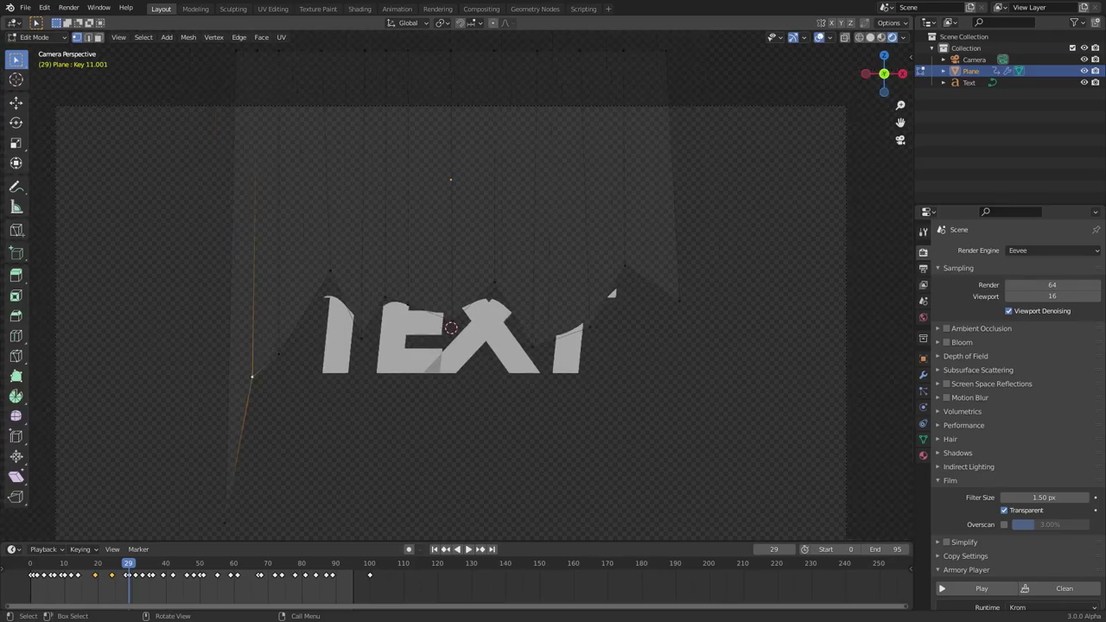
{"action": "left_click", "coordinate": [16, 336]}
{"action": "left_click_drag", "start_coordinate": [471, 293], "coordinate": [470, 295]}
{"action": "key", "text": "w"}
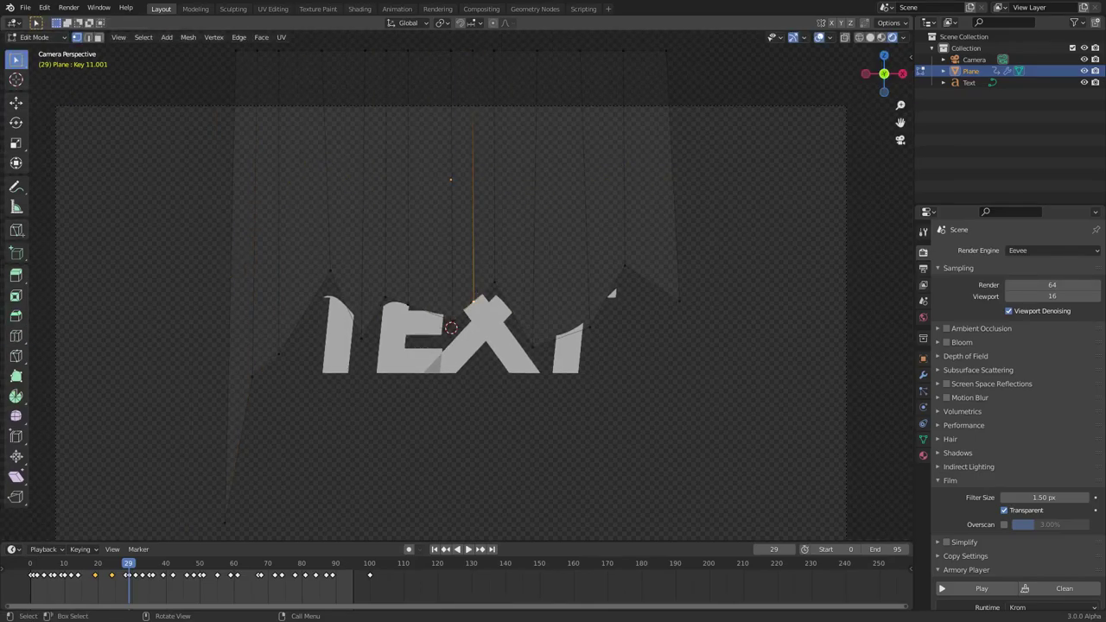
{"action": "key", "text": "g"}
{"action": "left_click", "coordinate": [450, 328]}
{"action": "key", "text": "Tab"}
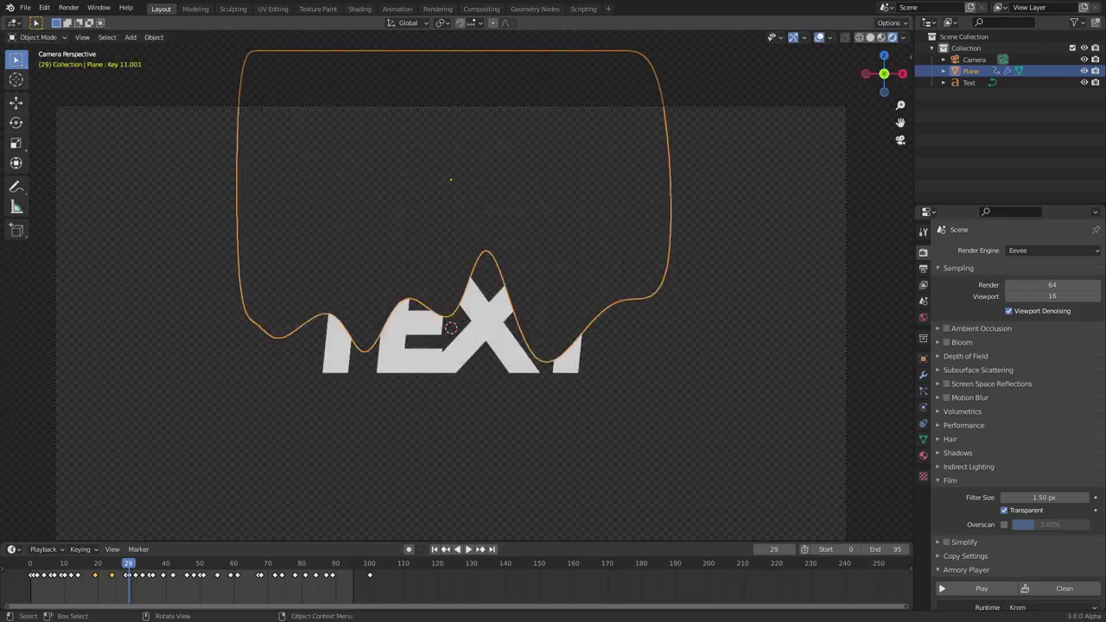
Step: Play the animation from frame 29, stop it, and undo the last loop cut and vertex move above the X
{"action": "key", "text": "space"}
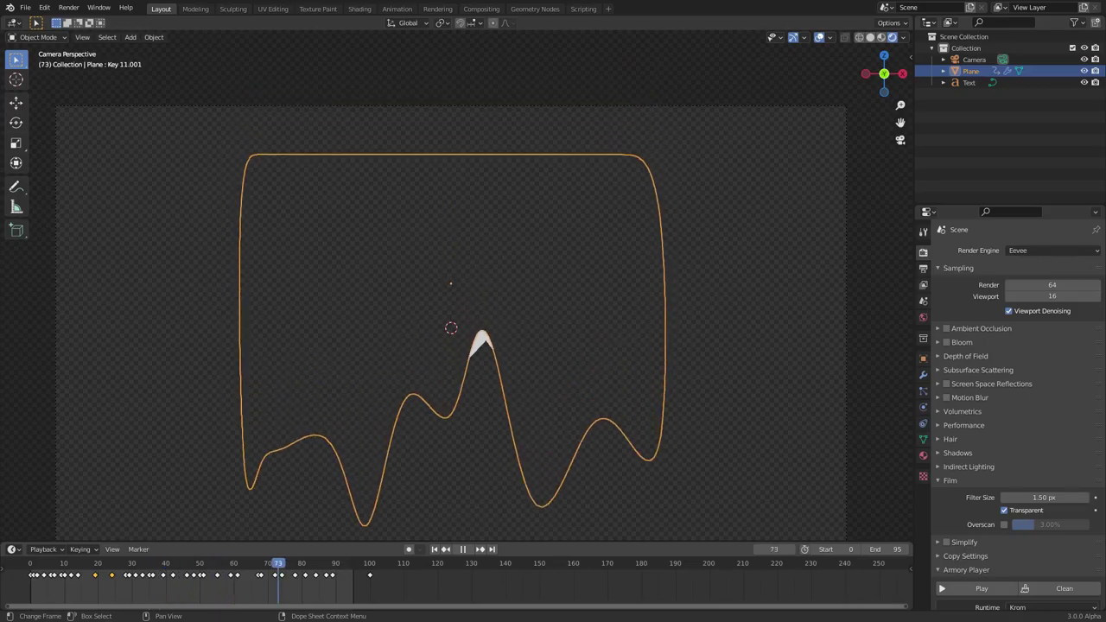
{"action": "key", "text": "space"}
{"action": "key", "text": "ctrl+z"}
{"action": "key", "text": "ctrl+z"}
{"action": "key", "text": "ctrl+z"}
{"action": "key", "text": "ctrl+z"}
{"action": "key", "text": "ctrl+z"}
{"action": "key", "text": "ctrl+z"}
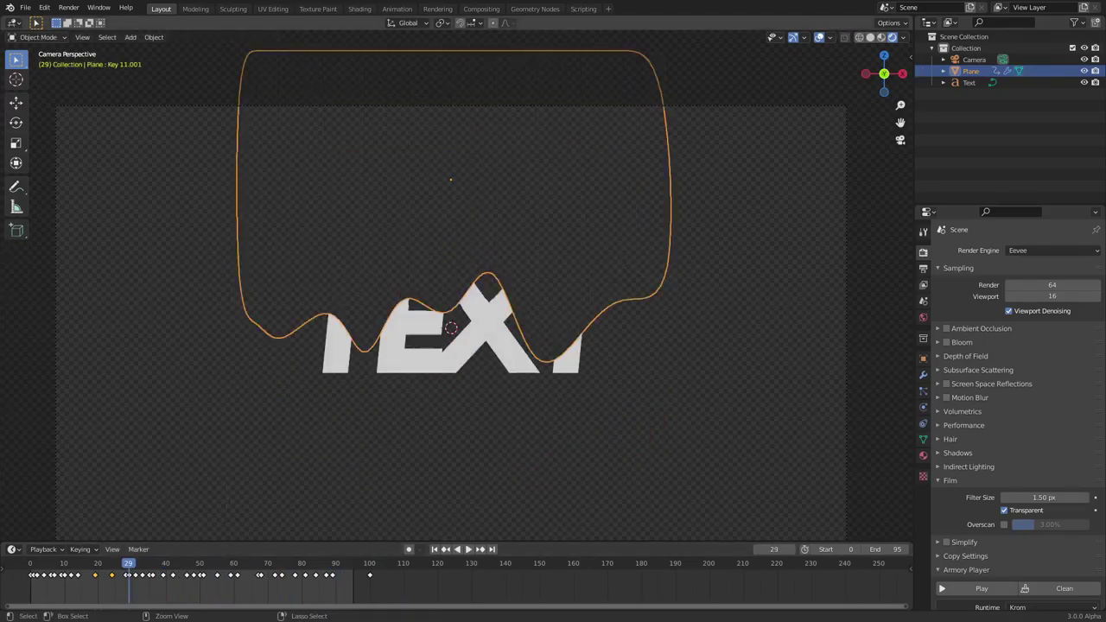
Step: Play the animation from frame 0 with nothing selected and the viewport overlays hidden
{"action": "left_click", "coordinate": [434, 549]}
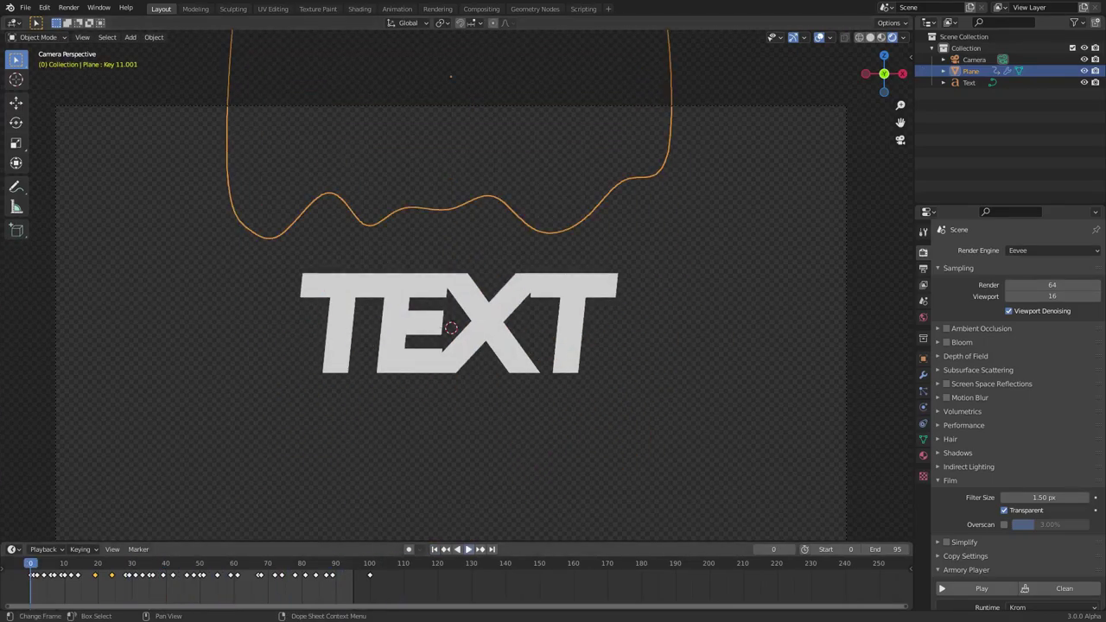
{"action": "left_click", "coordinate": [468, 549]}
{"action": "key", "text": "alt+a"}
{"action": "left_click", "coordinate": [819, 38]}
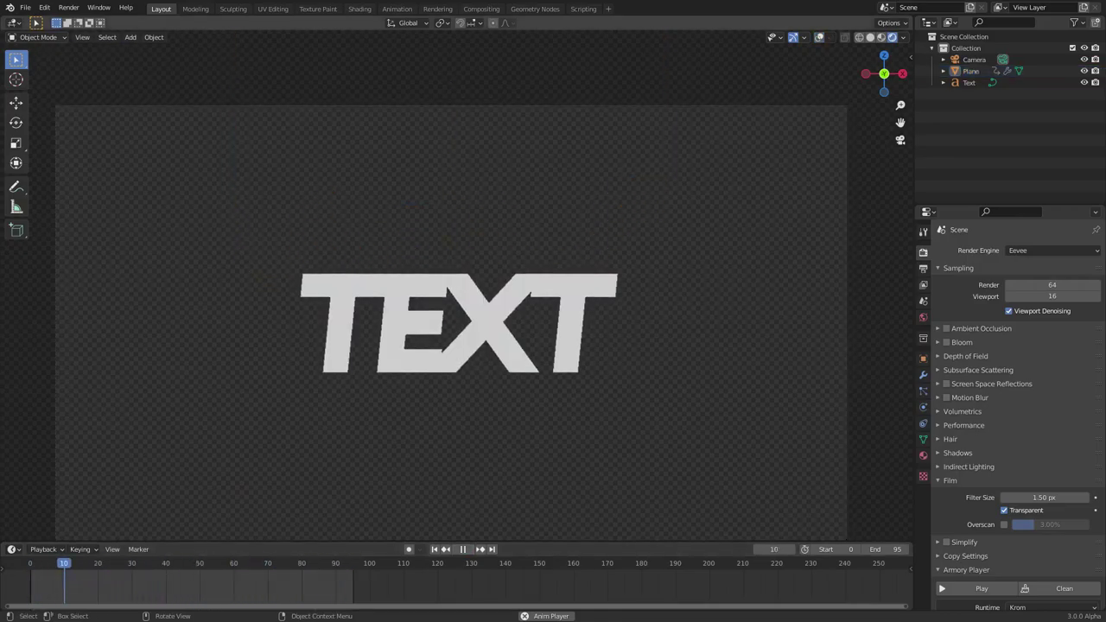